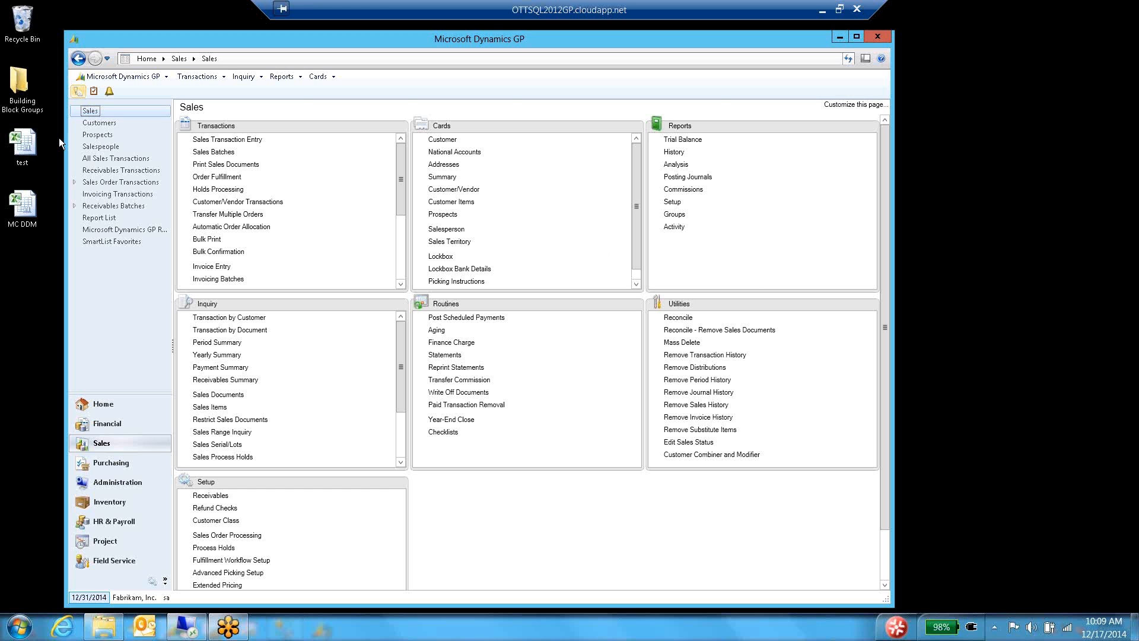
# Open SmartList and display the .RM YEAR END CLOSING favorite under Sales > Customers.
pyautogui.click(83, 91)
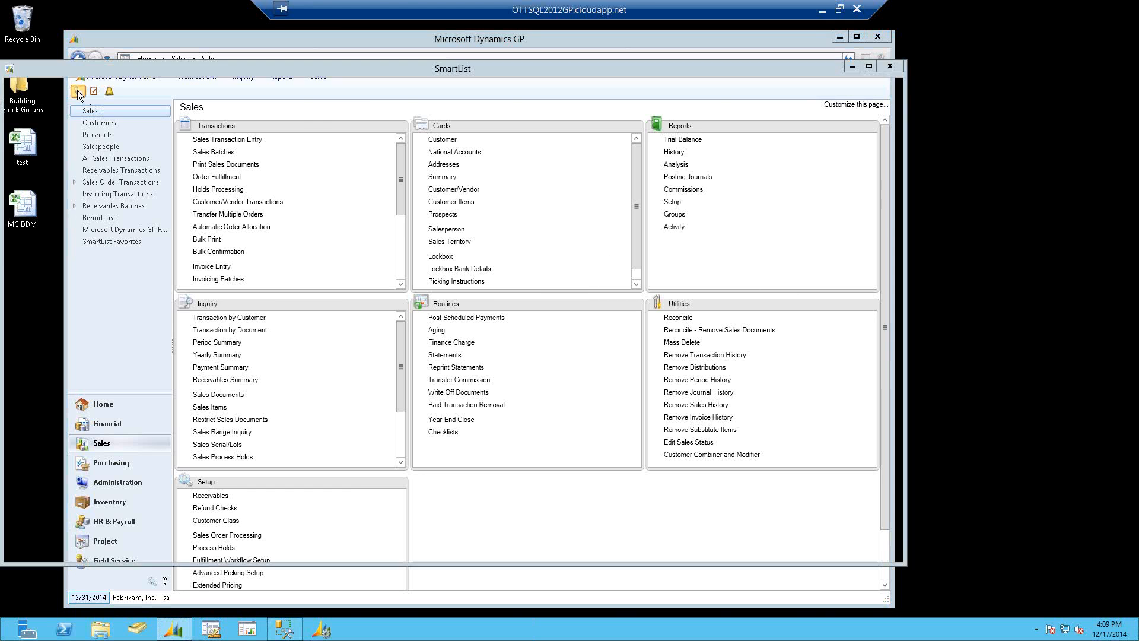
pyautogui.click(17, 217)
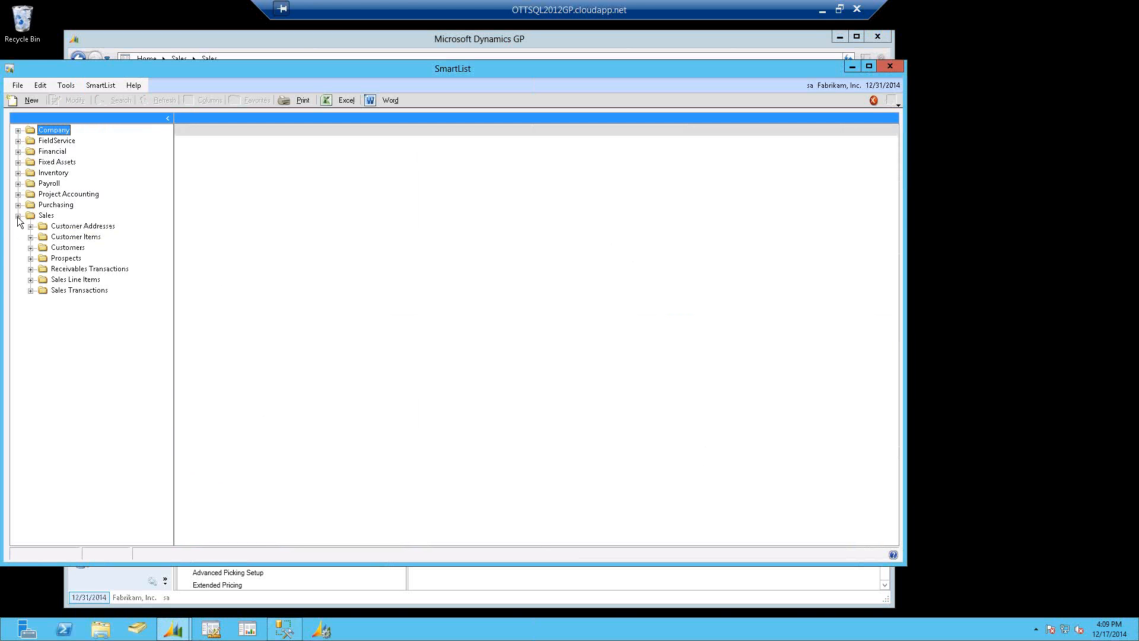
pyautogui.click(30, 247)
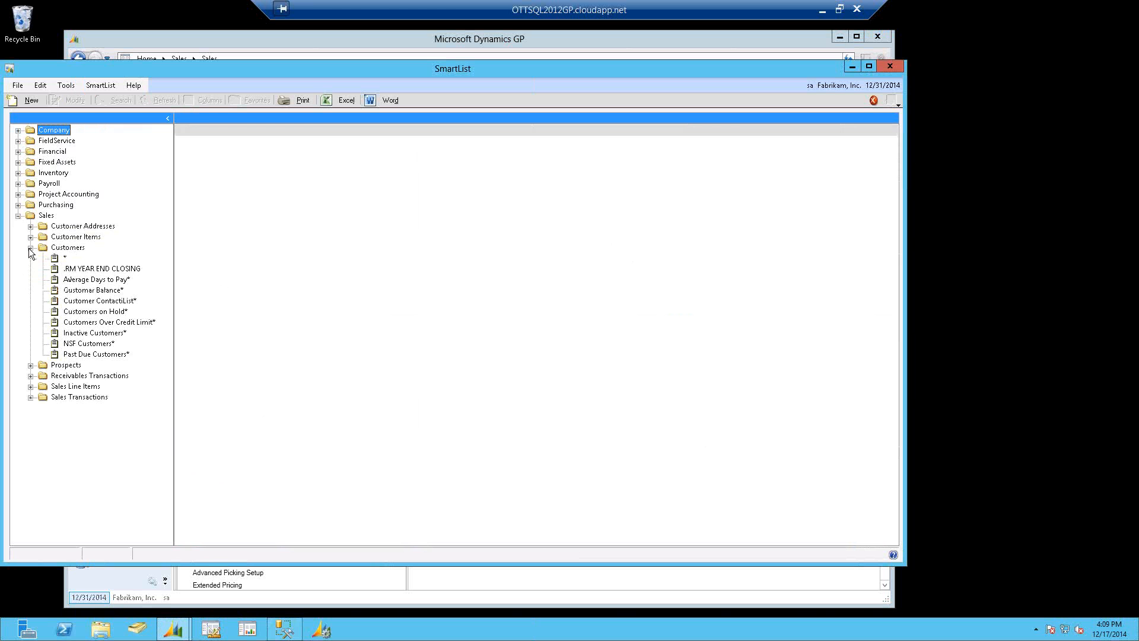
pyautogui.click(87, 270)
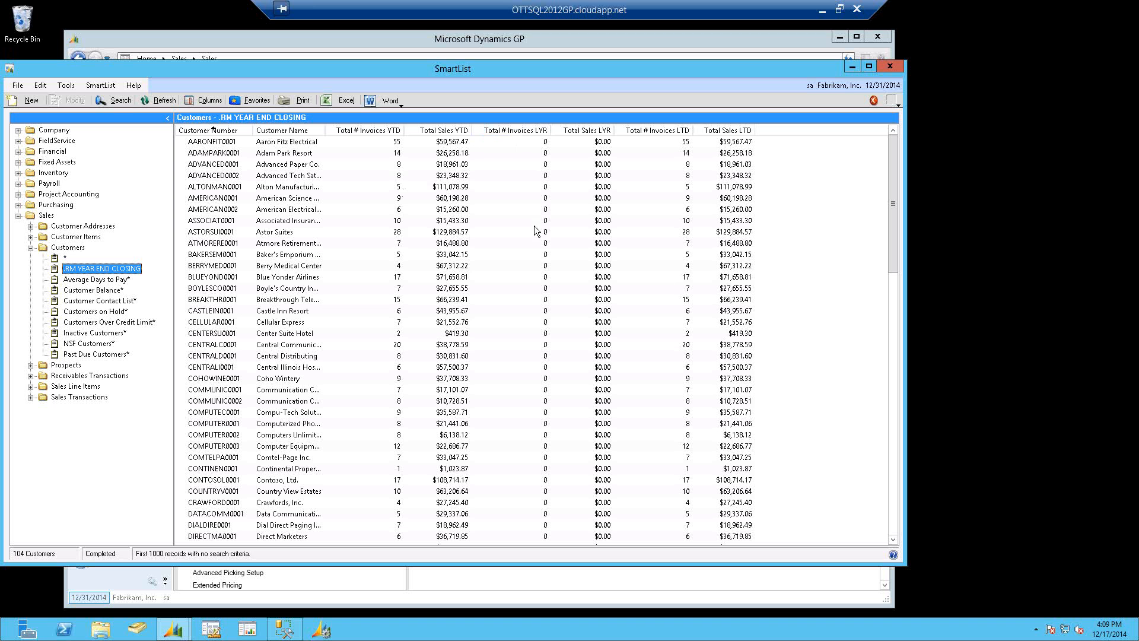
# Open the Customer Yearly Summary Inquiry for Astor Suites and move its window clear of the customer's row.
pyautogui.click(456, 233)
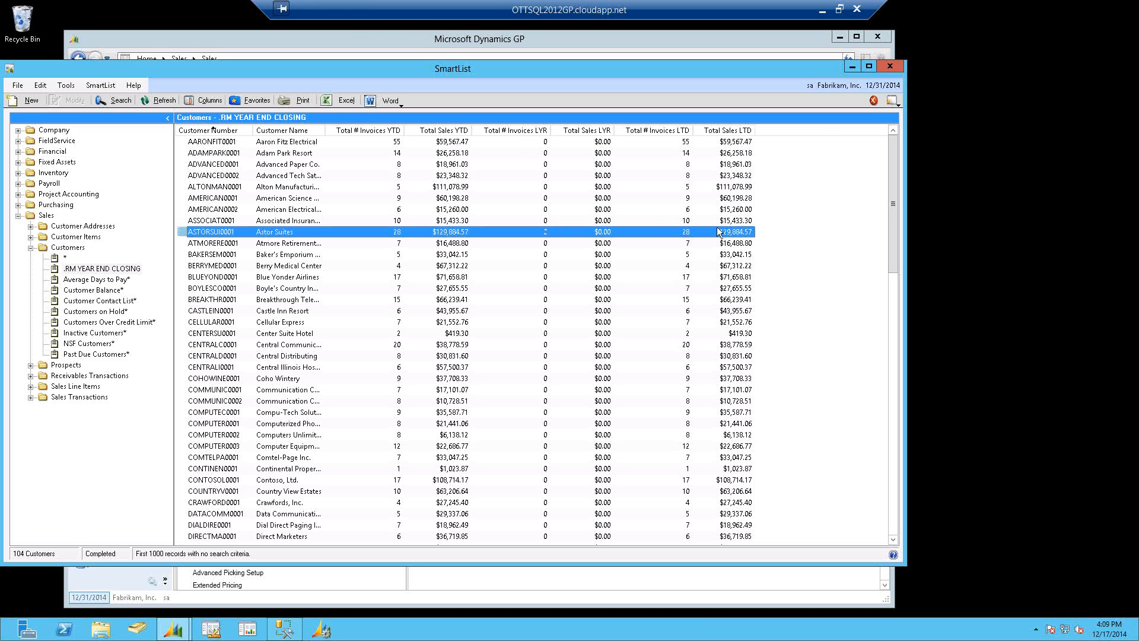
pyautogui.click(893, 102)
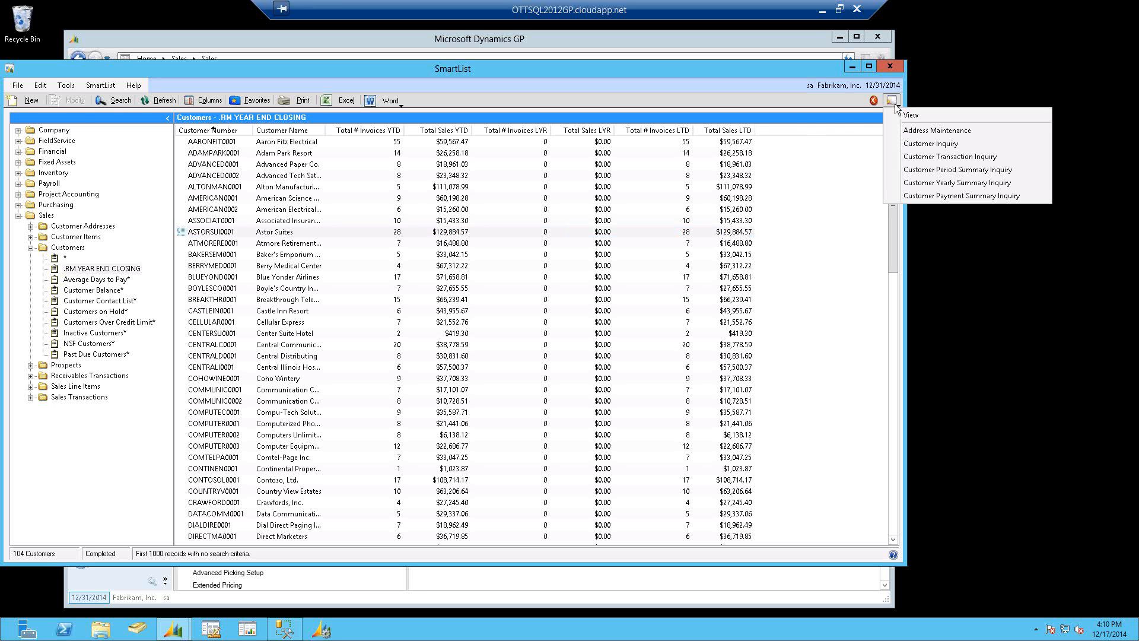
pyautogui.click(933, 183)
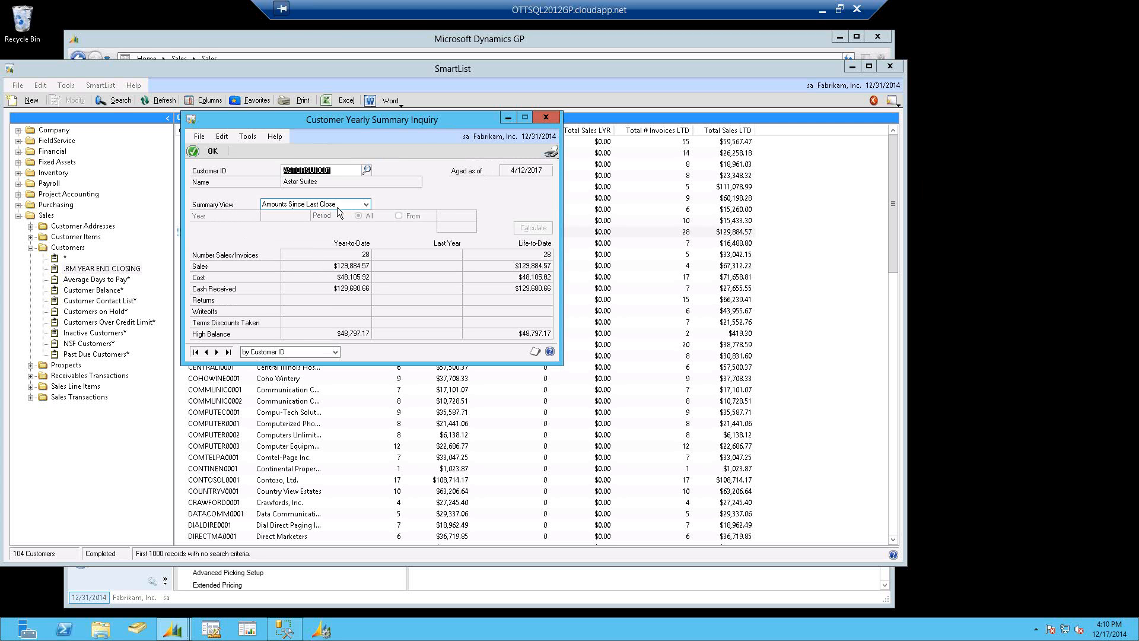
pyautogui.moveTo(419, 127); pyautogui.dragTo(582, 255)
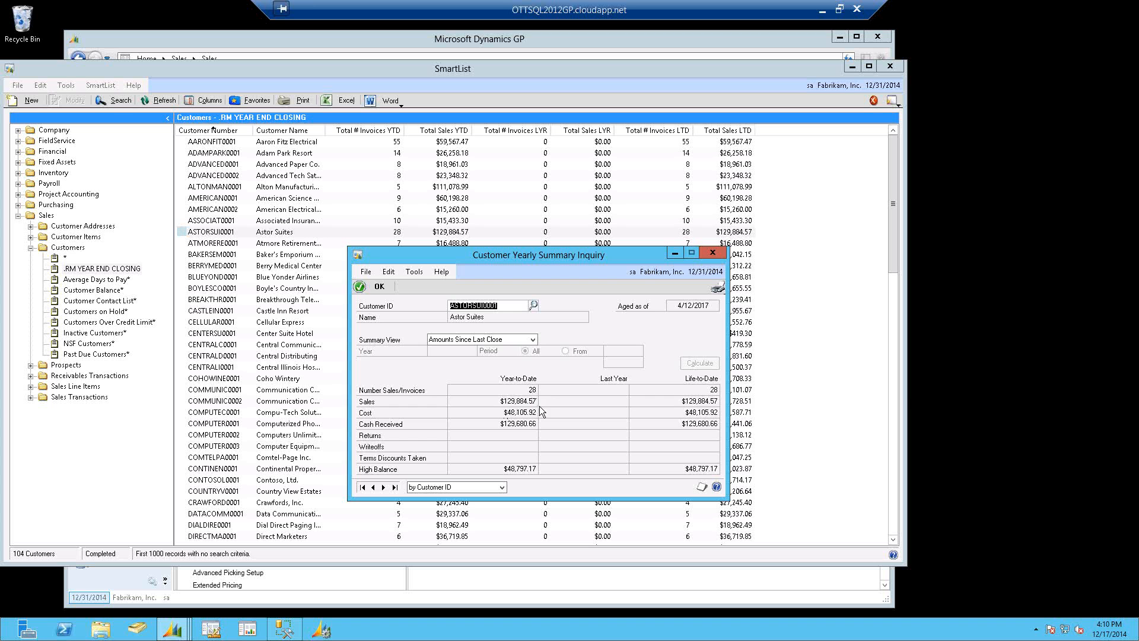
# Calculate the customer's yearly summary by Calendar Year for 2014, and close the inquiry and SmartList.
pyautogui.click(532, 338)
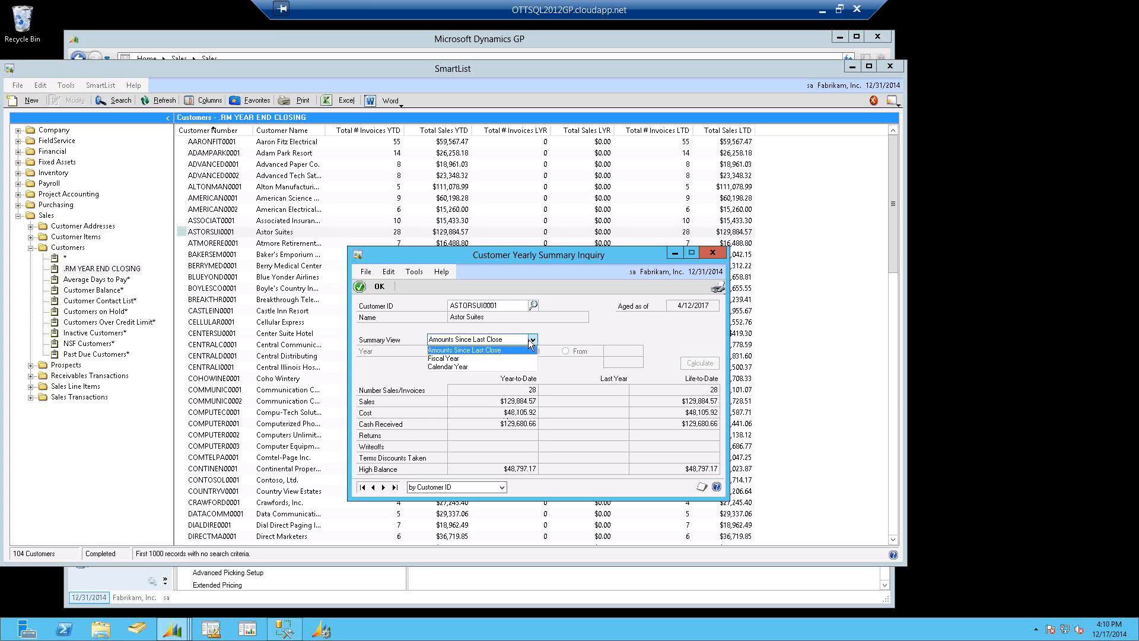
pyautogui.click(450, 367)
pyautogui.click(455, 351)
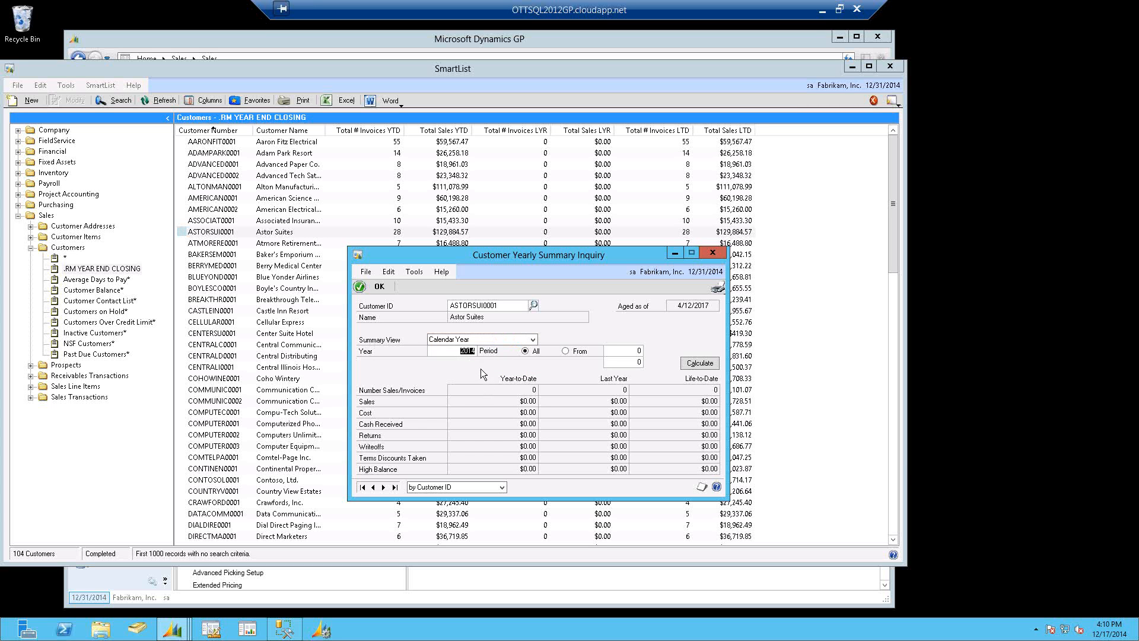
pyautogui.click(703, 363)
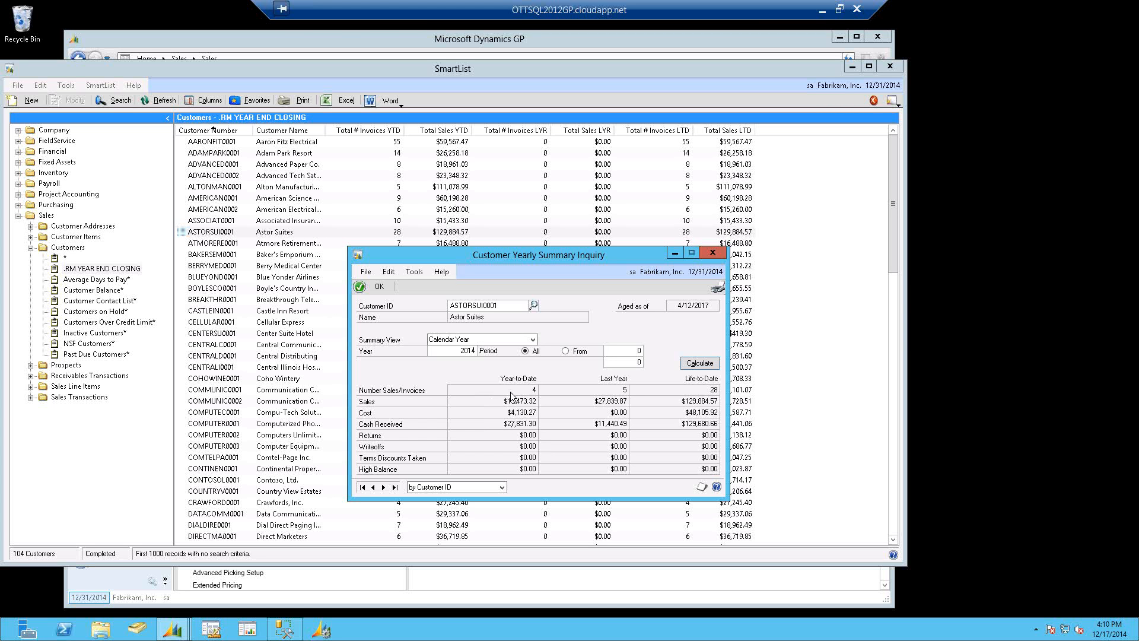
pyautogui.click(713, 255)
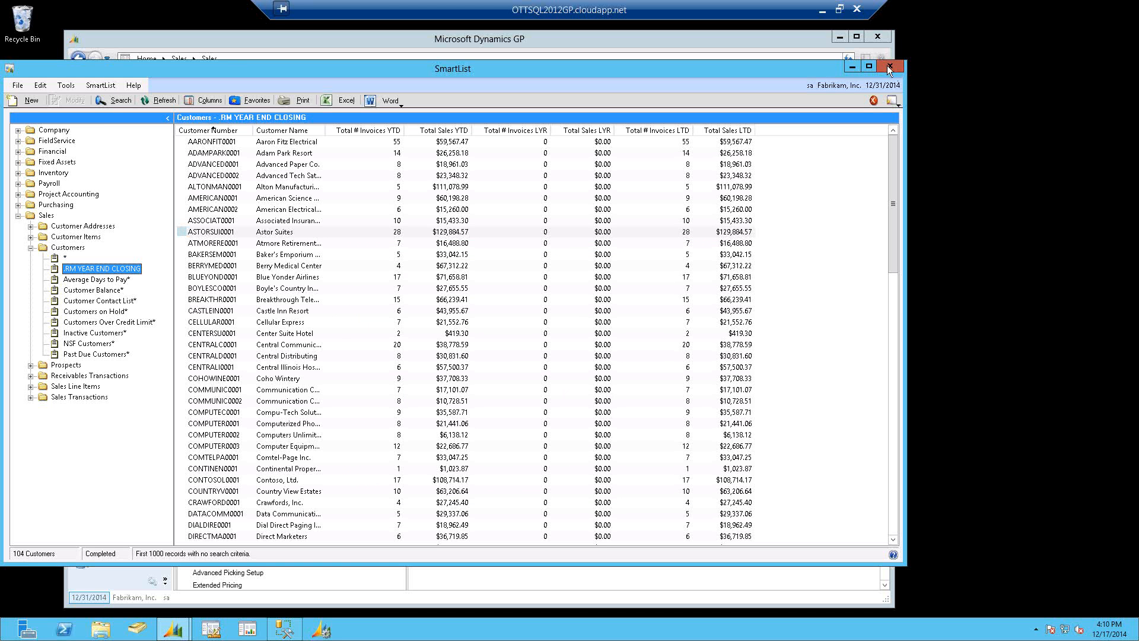
pyautogui.click(888, 66)
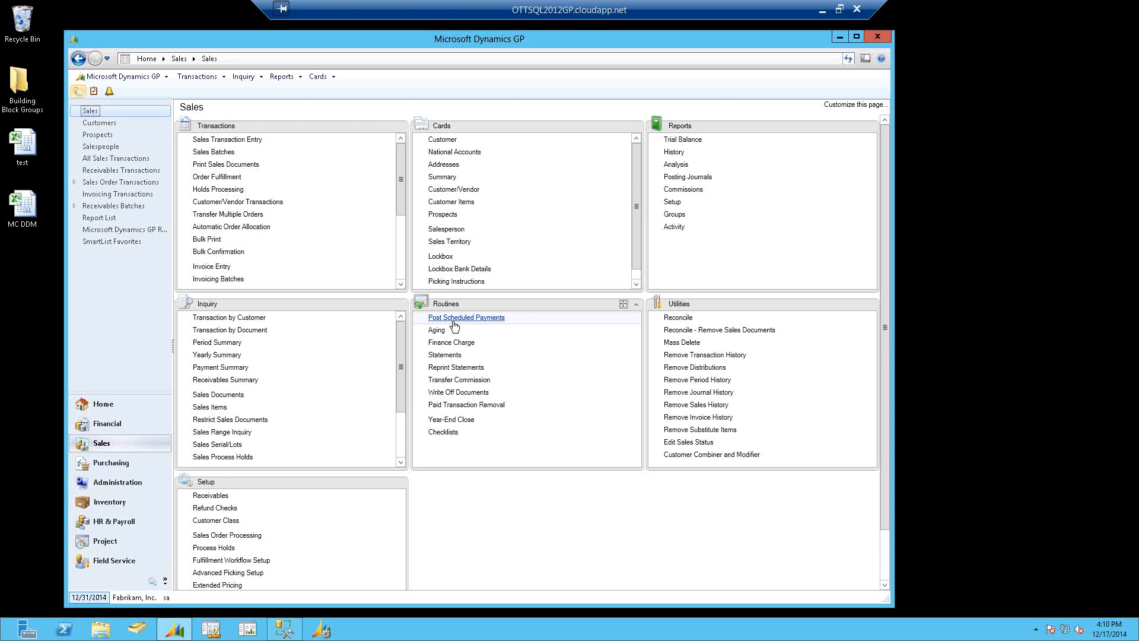
# Process the receivables Year-End Close for All years with Print Report on, sending the Year End Close Report to Screen.
pyautogui.click(443, 423)
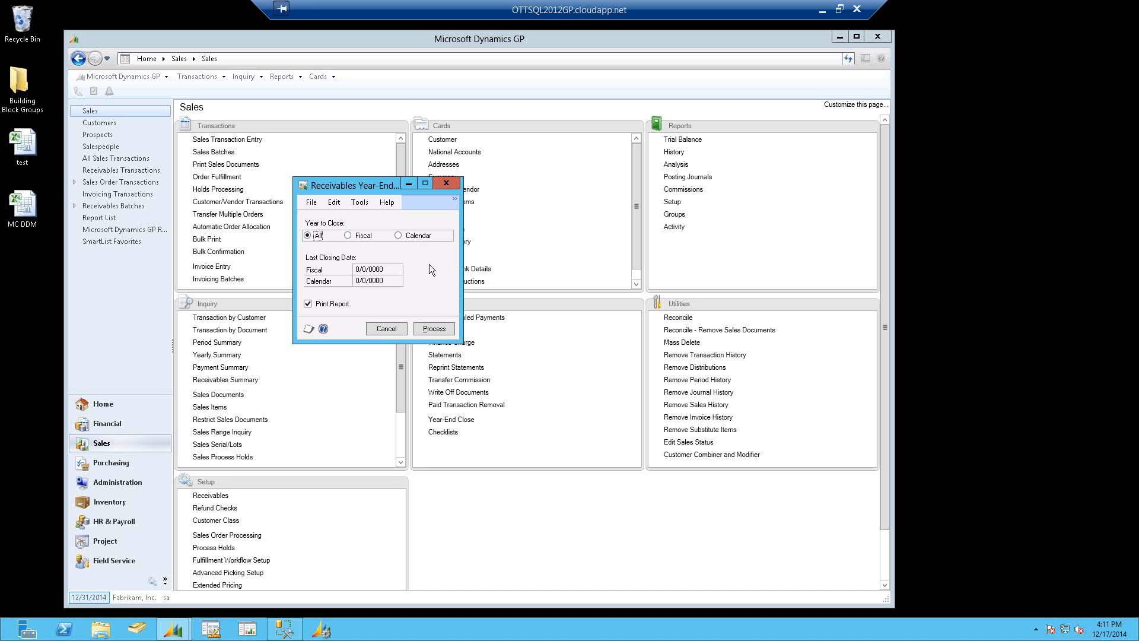
pyautogui.click(436, 329)
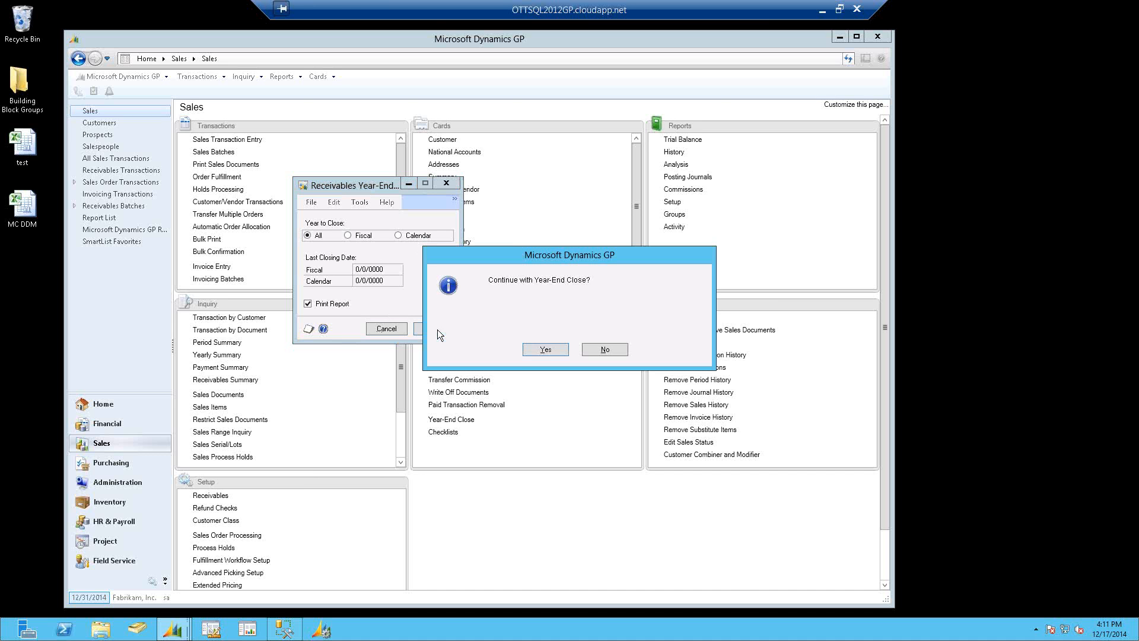
pyautogui.click(546, 349)
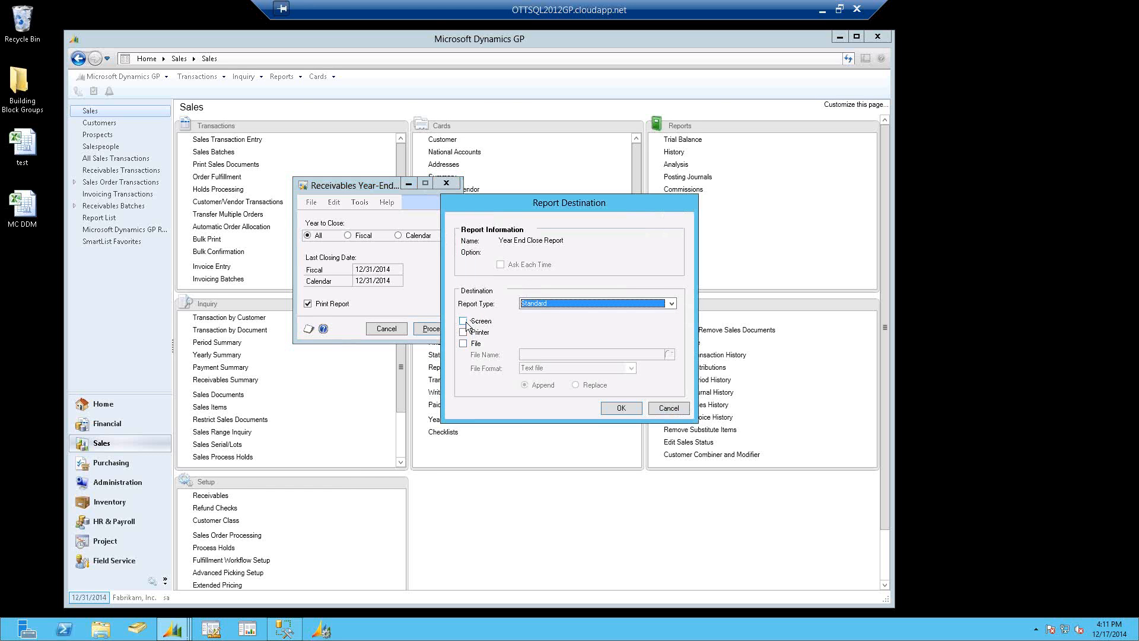
pyautogui.click(463, 321)
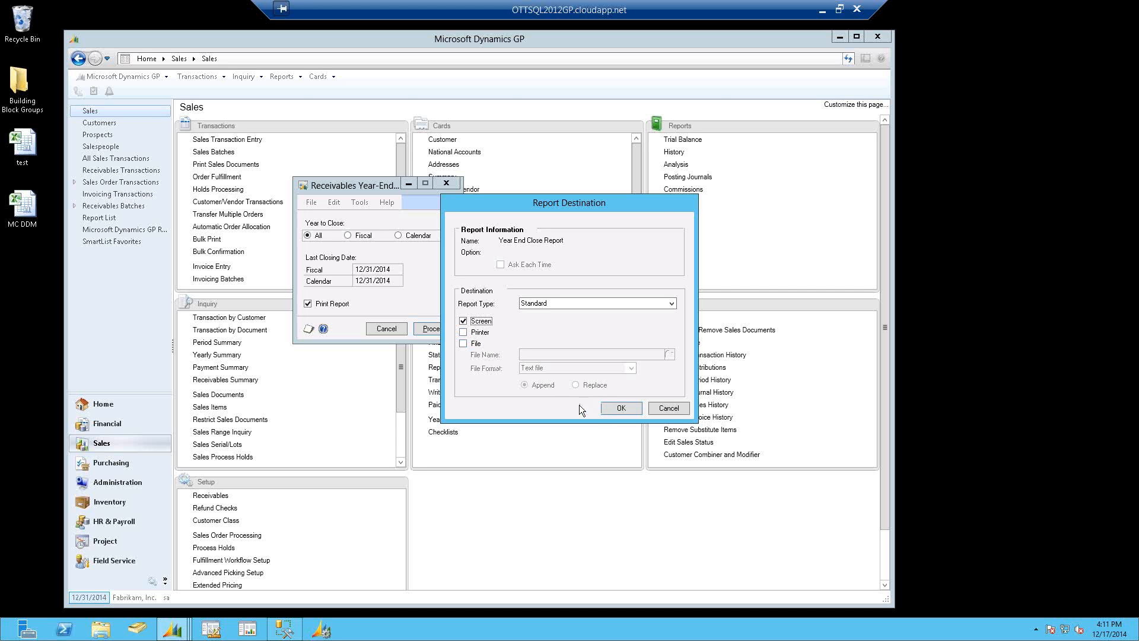
pyautogui.click(616, 408)
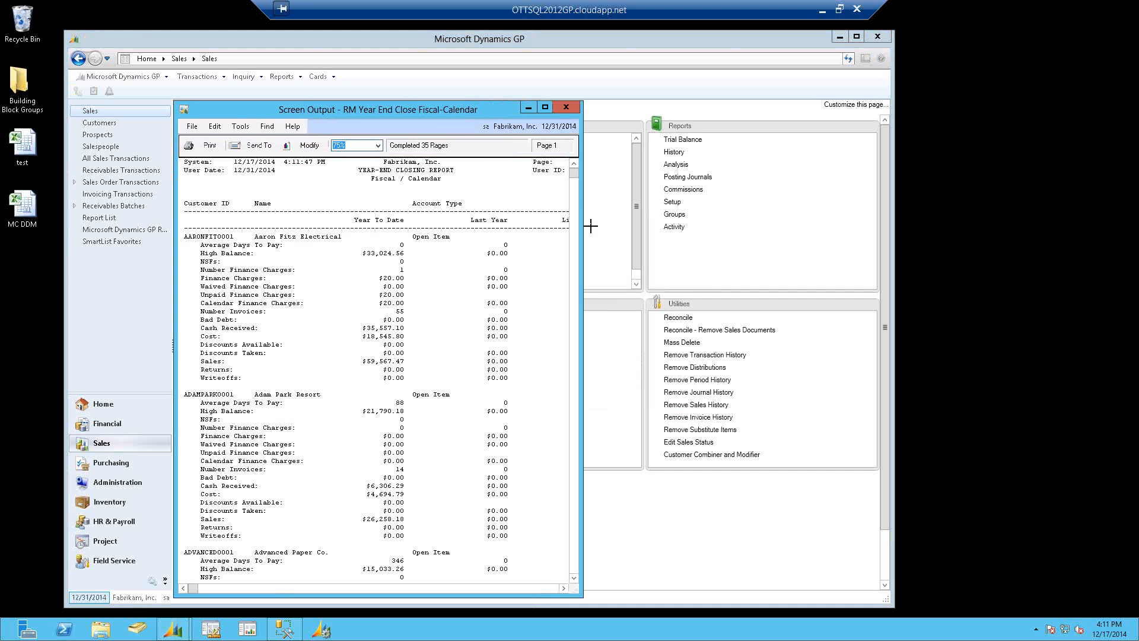
# Review the Fiscal-Calendar, Salesperson and Sales Territory year-end closing reports, widening the first one, and close each report.
pyautogui.moveTo(582, 222); pyautogui.dragTo(820, 270)
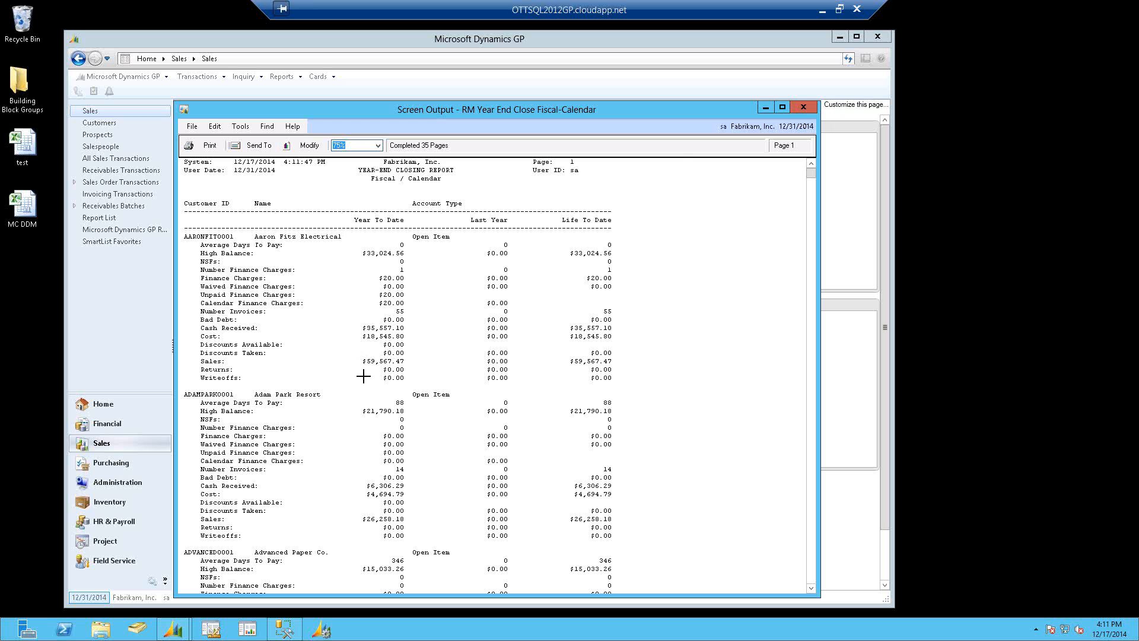
pyautogui.click(804, 108)
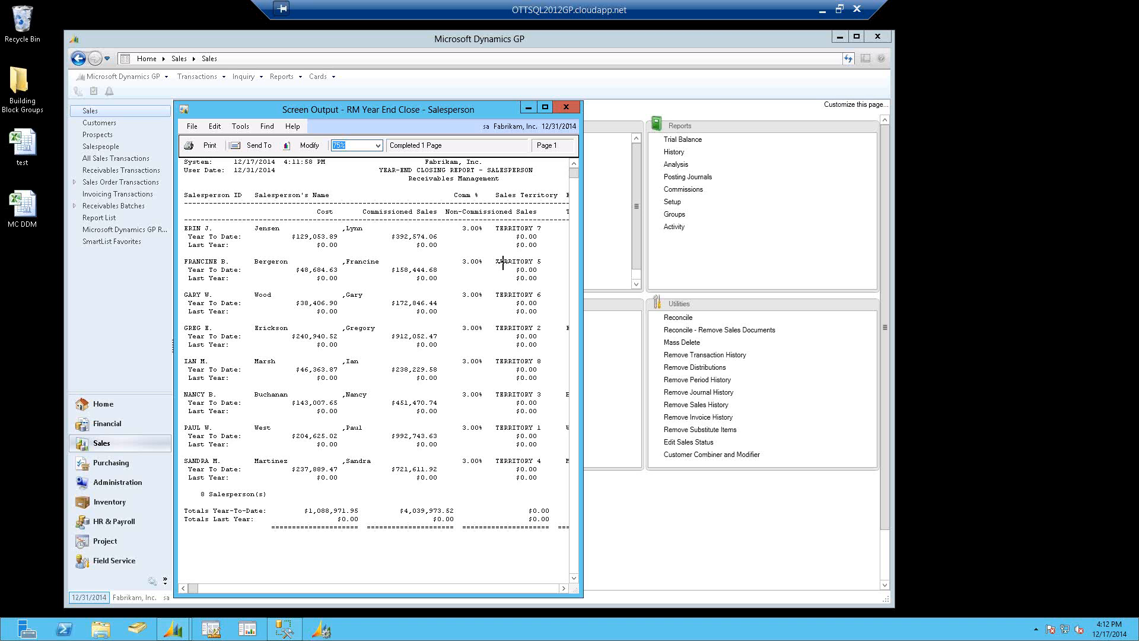
pyautogui.click(566, 108)
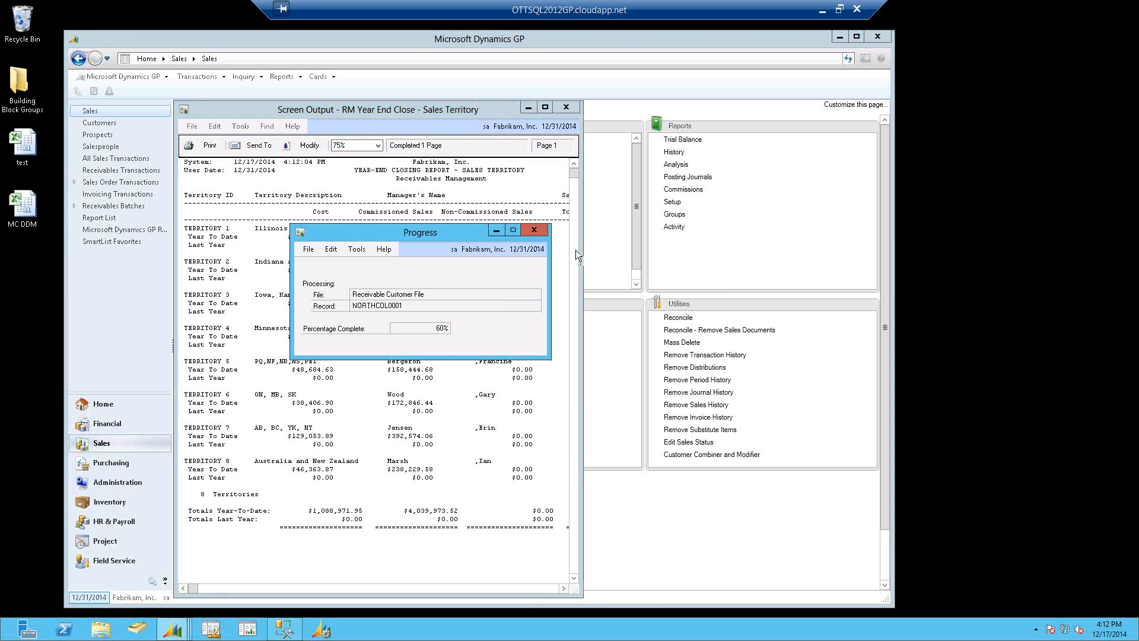
pyautogui.click(566, 108)
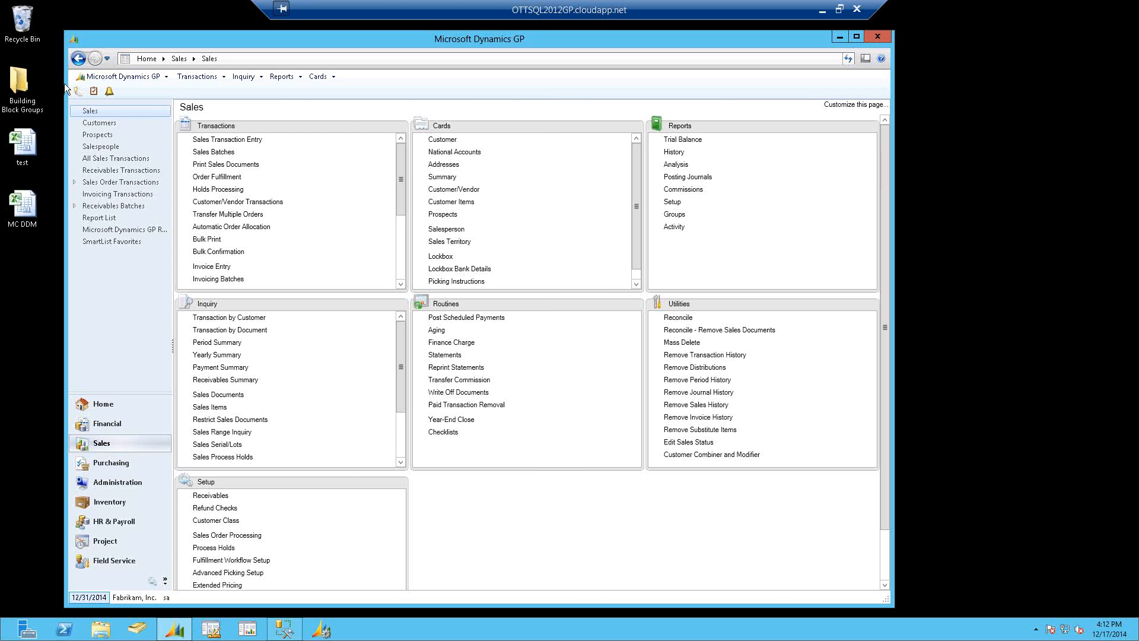
# Reopen the .RM YEAR END CLOSING customer list in SmartList to check the year-to-date and last-year columns, and close SmartList.
pyautogui.click(78, 92)
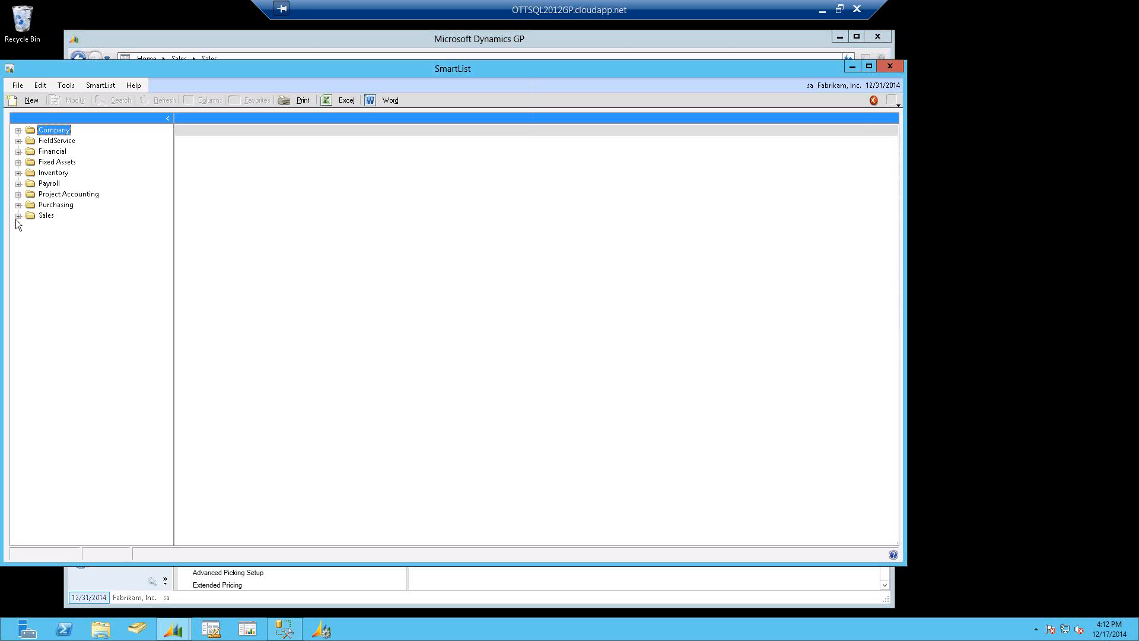
pyautogui.click(18, 216)
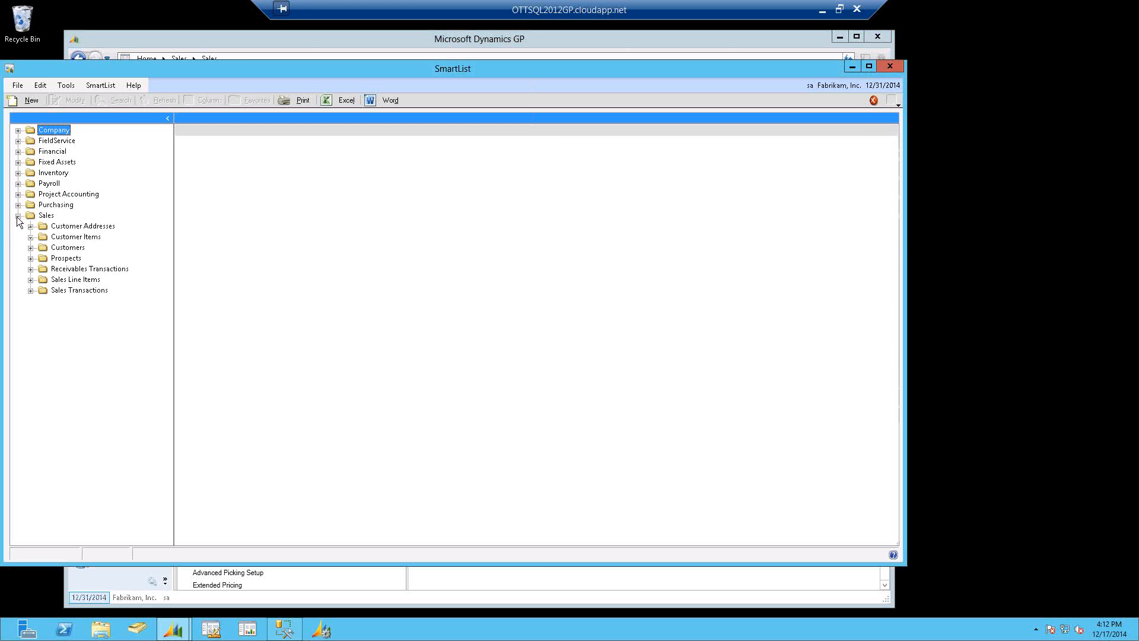
pyautogui.click(30, 248)
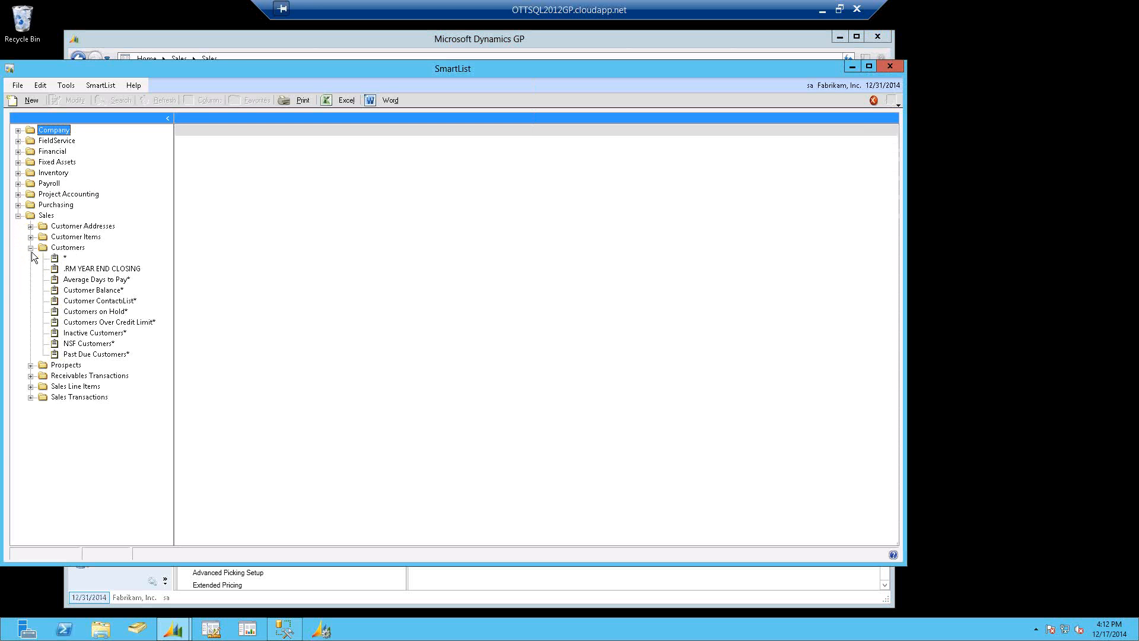
pyautogui.click(90, 269)
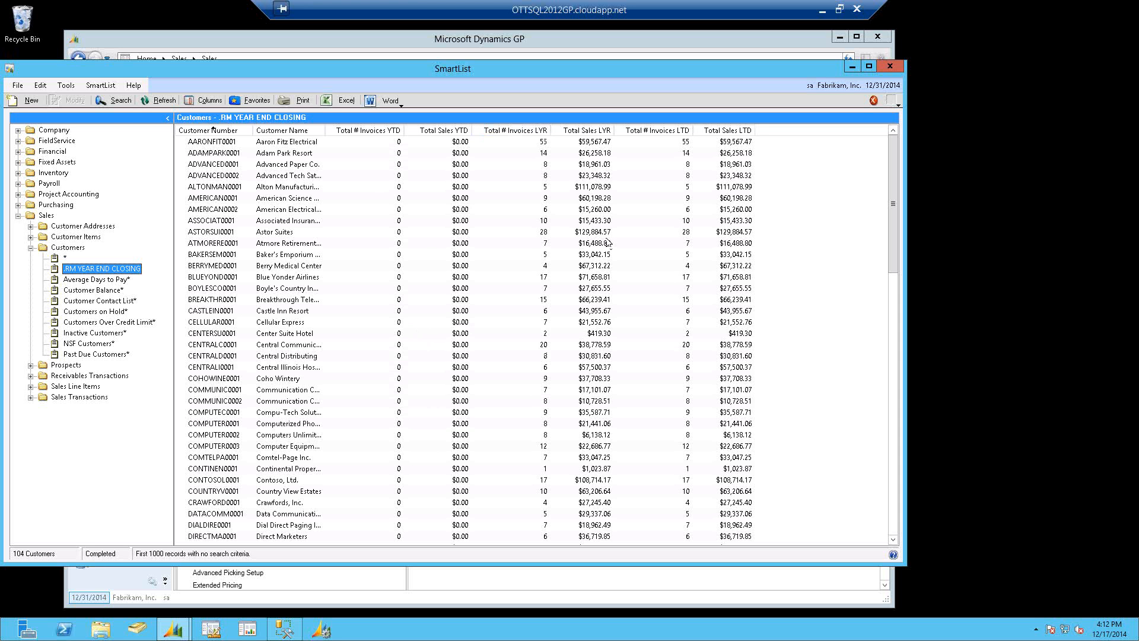
pyautogui.click(890, 66)
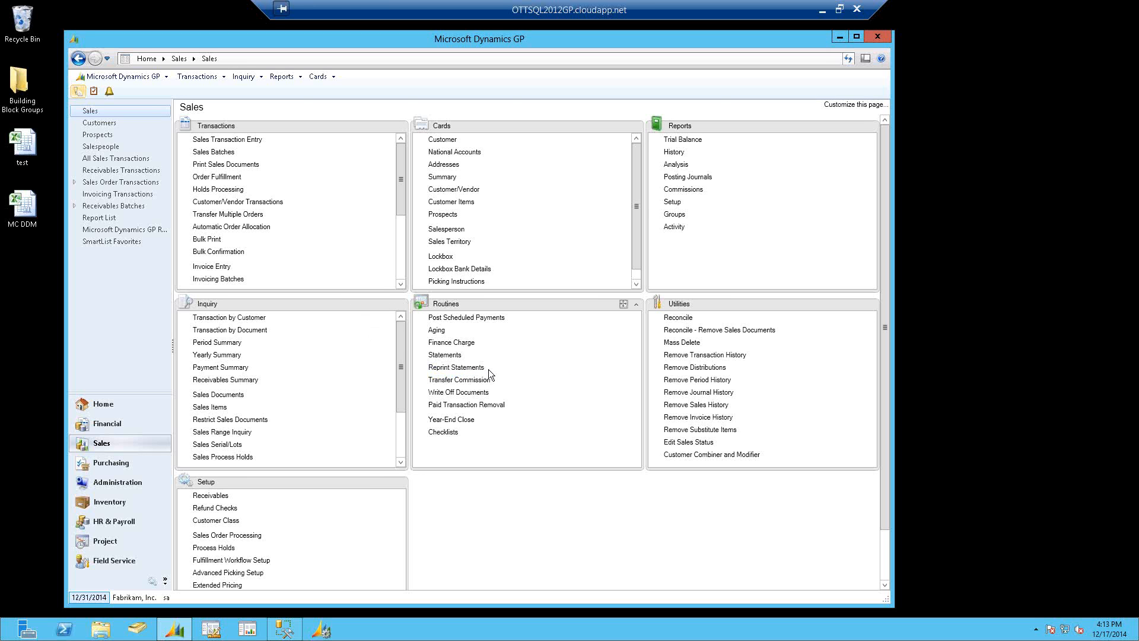
# Create a new Historical Aged Trial Balance report option named "Yr end" in the receivables trial balance reports.
pyautogui.click(687, 140)
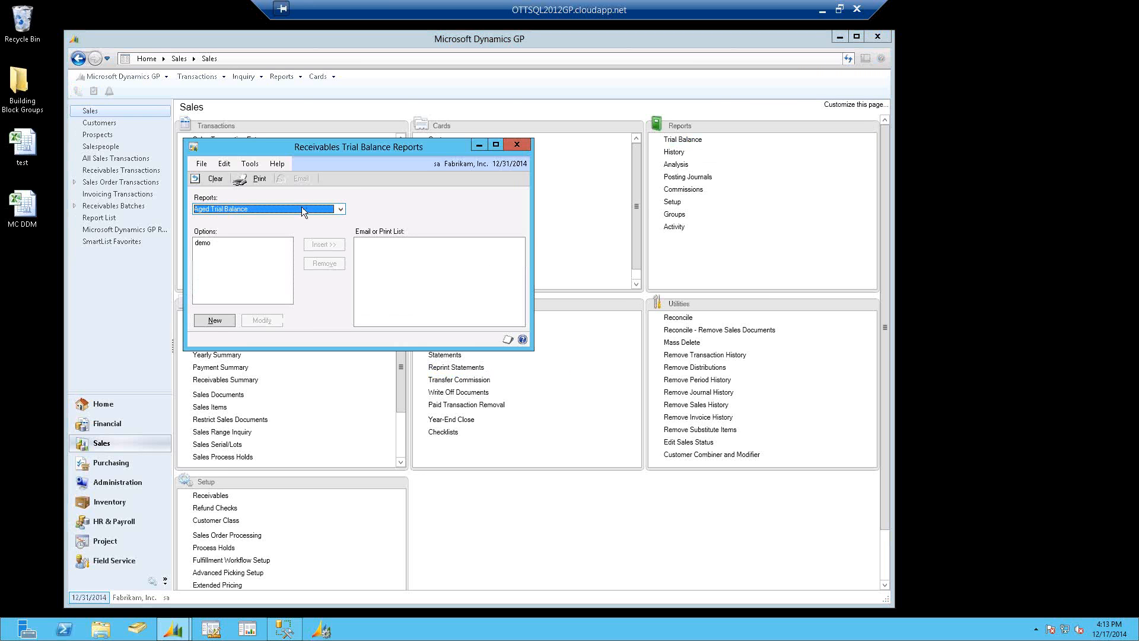
pyautogui.click(305, 208)
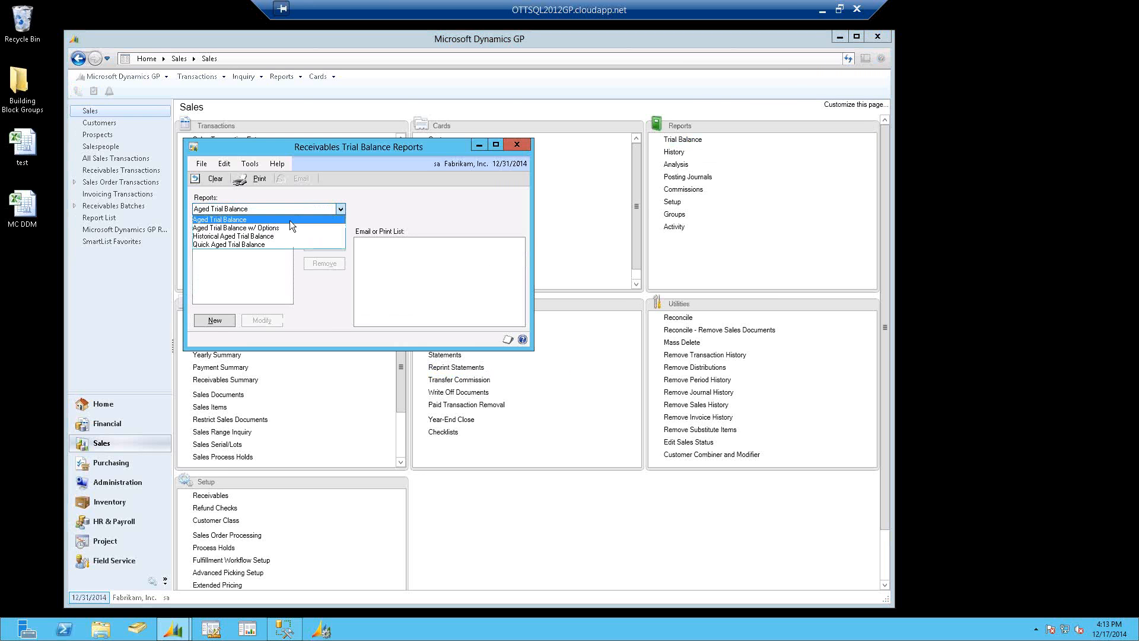
pyautogui.click(254, 229)
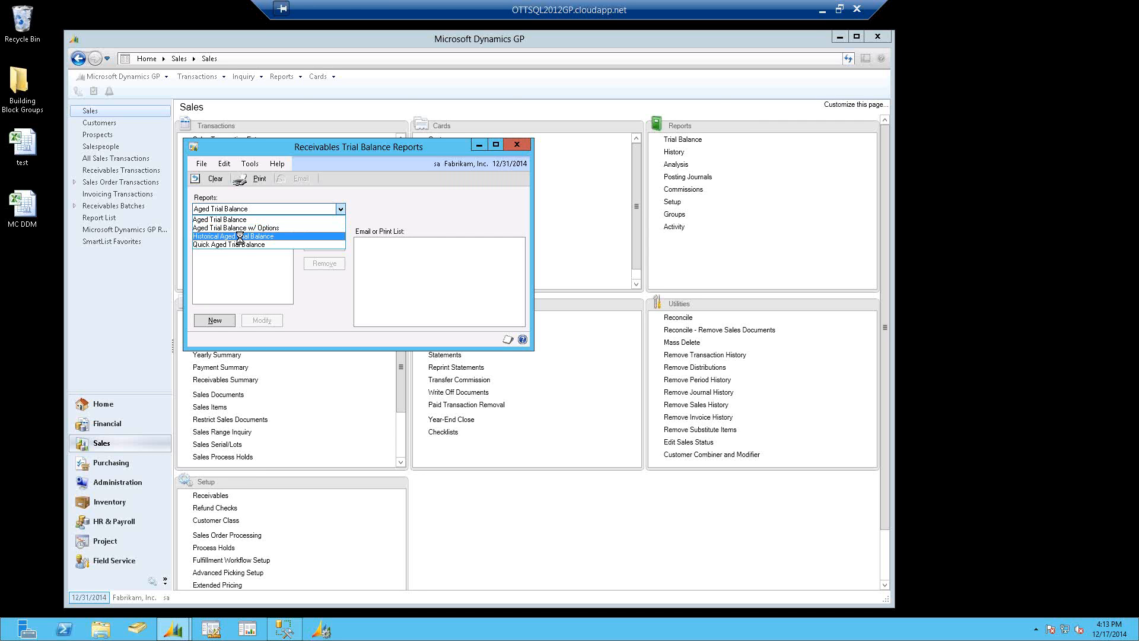
pyautogui.click(239, 236)
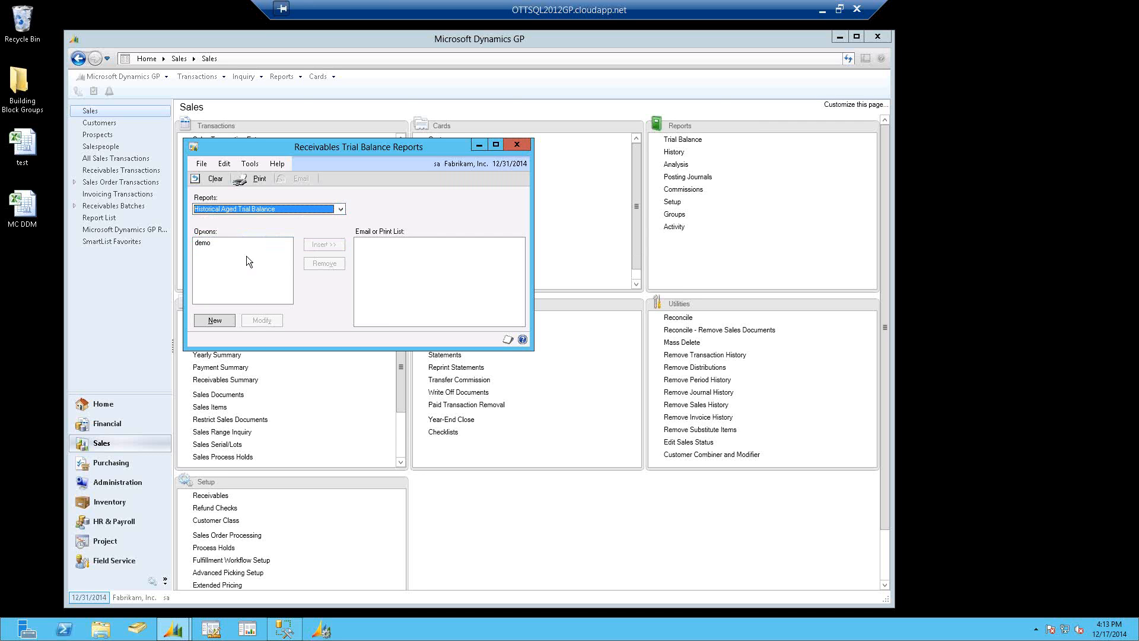
pyautogui.click(214, 320)
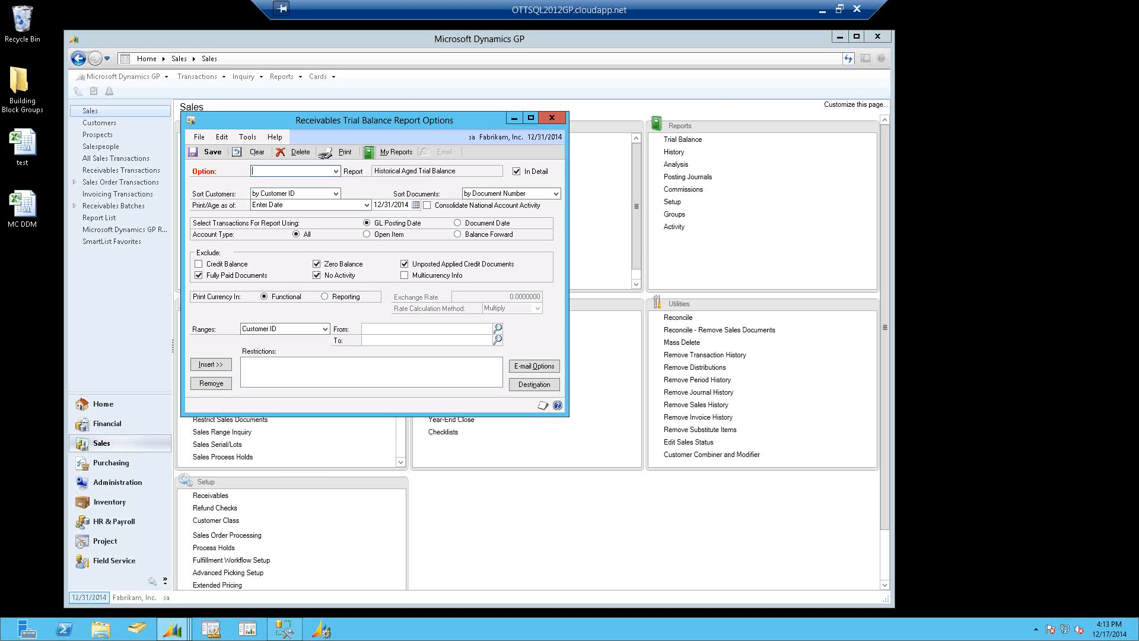
pyautogui.write('Yr end')
# Set the Yr end option's report destination to Screen instead of Printer.
pyautogui.click(533, 385)
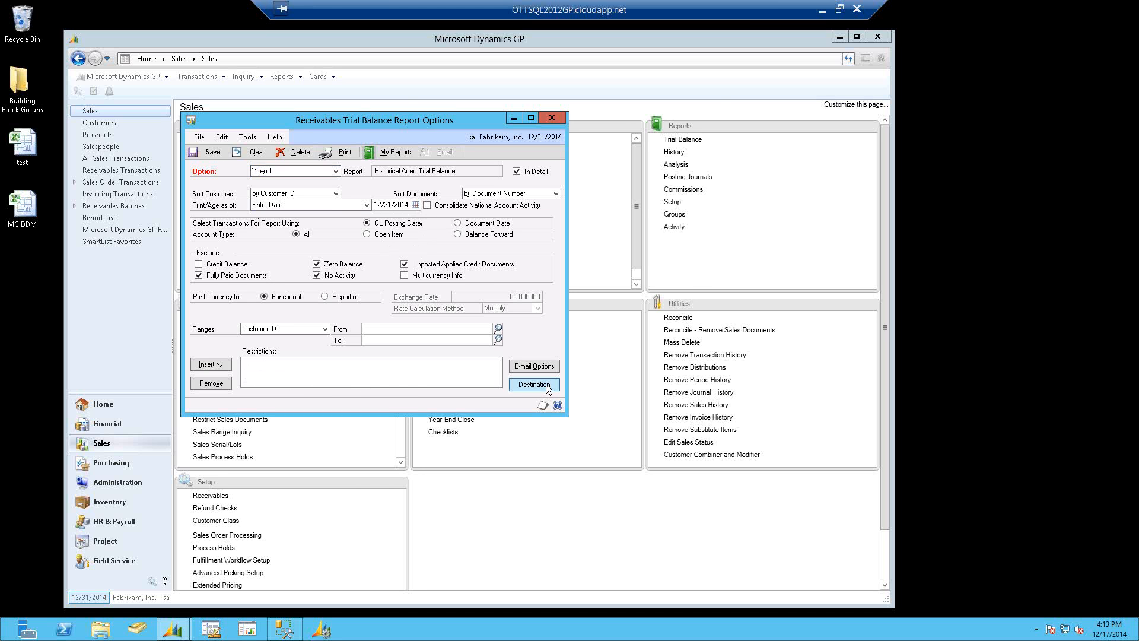
pyautogui.click(463, 321)
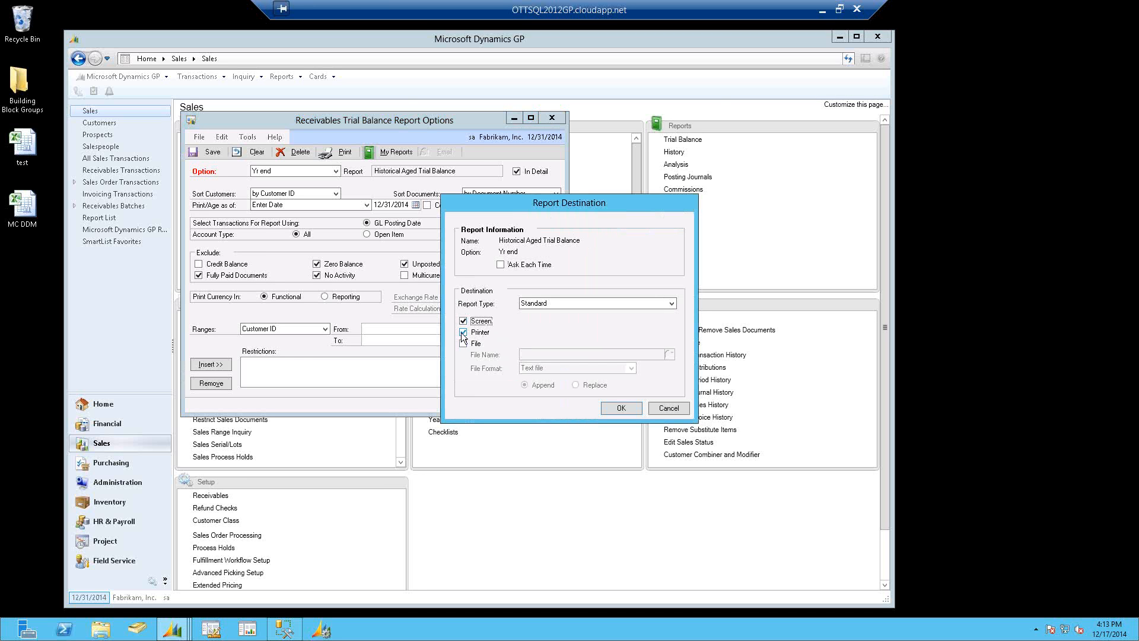
pyautogui.click(463, 333)
pyautogui.click(624, 408)
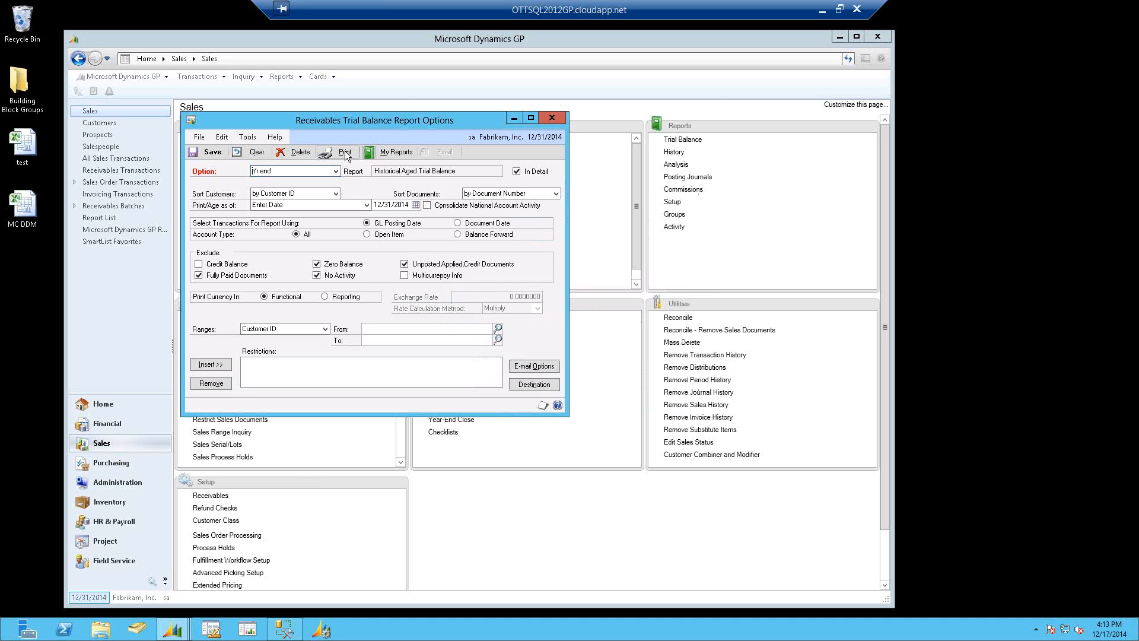
# Turn off detail printing for the Yr end report option, discard the unsaved option and close the receivables trial balance reports.
pyautogui.click(526, 172)
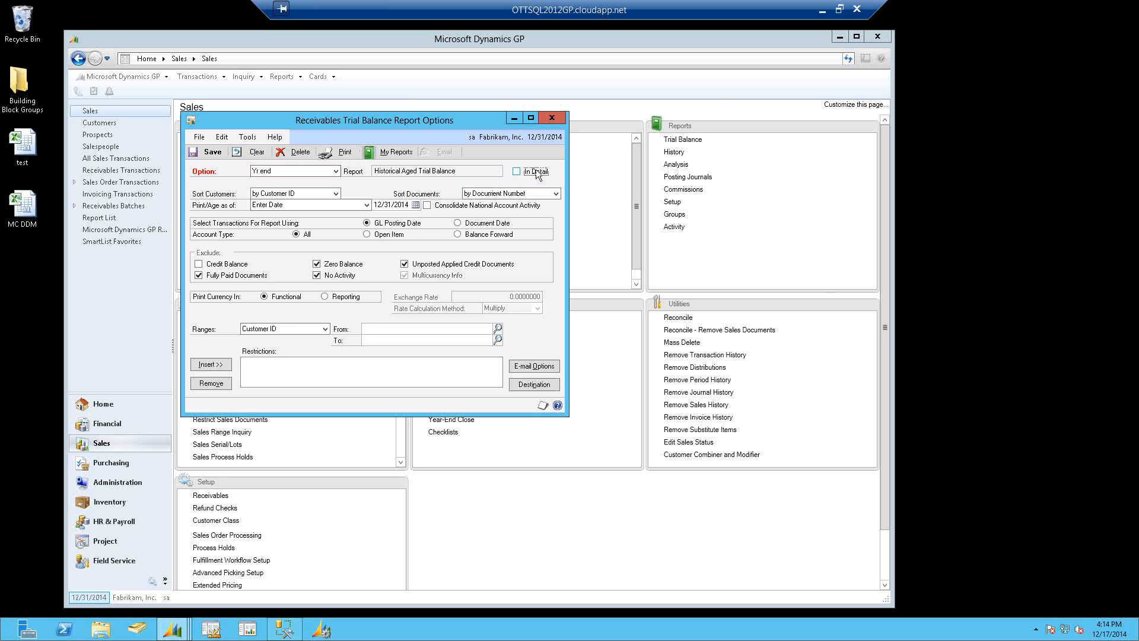
pyautogui.click(552, 117)
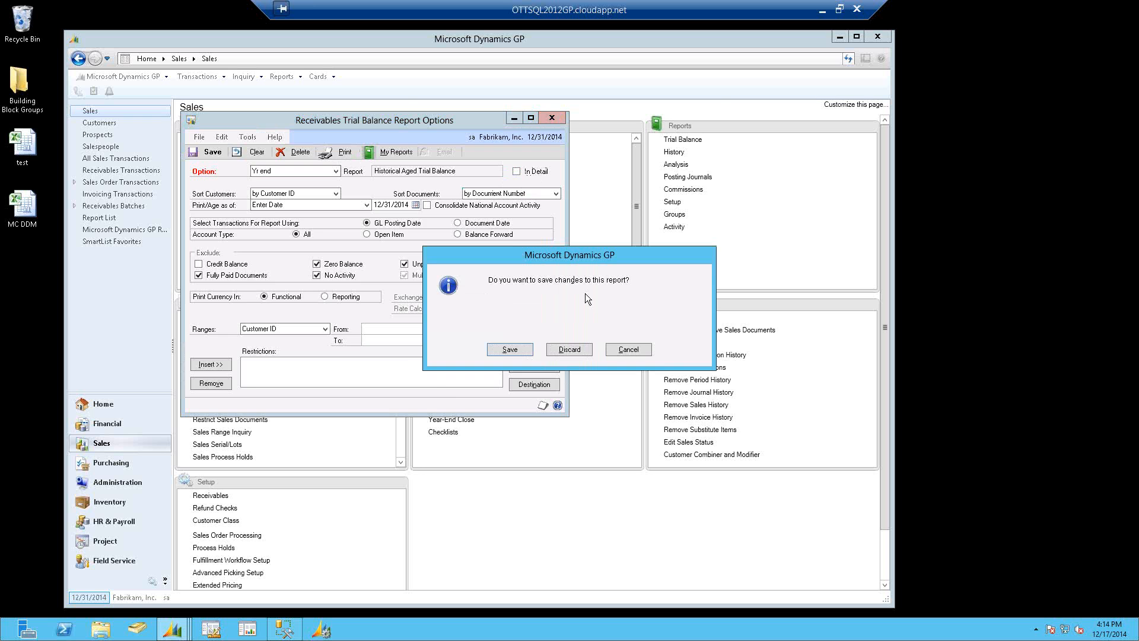
pyautogui.click(576, 348)
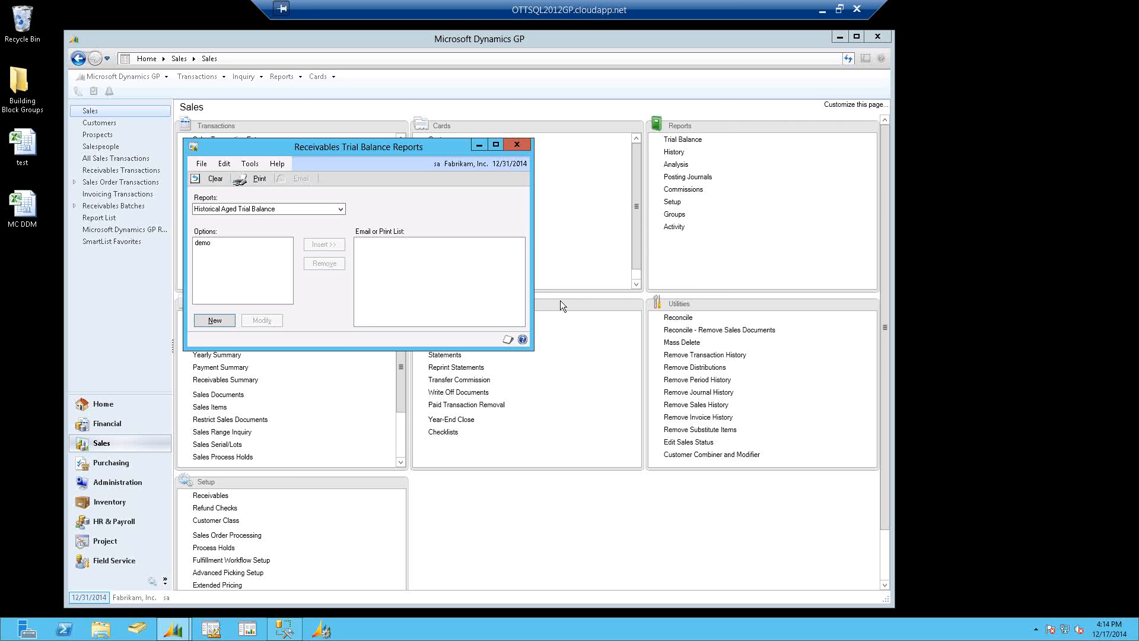
pyautogui.click(517, 146)
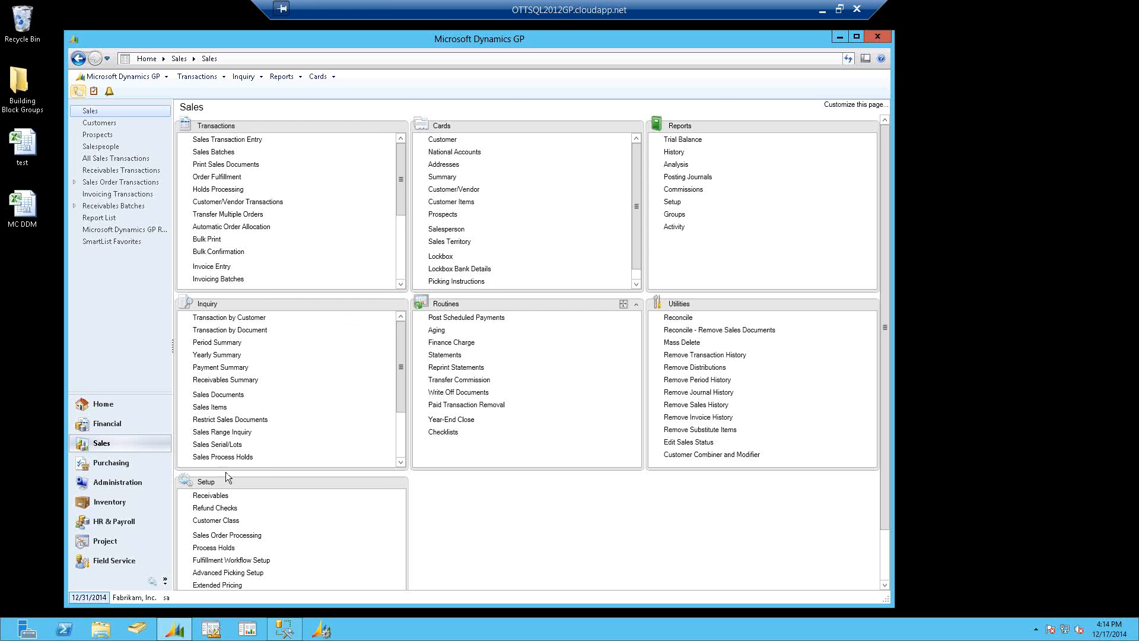
# Preview the 2014 Miscellaneous 1099 edit list for all vendors on screen from Purchasing, and close the report and Print 1099.
pyautogui.click(122, 466)
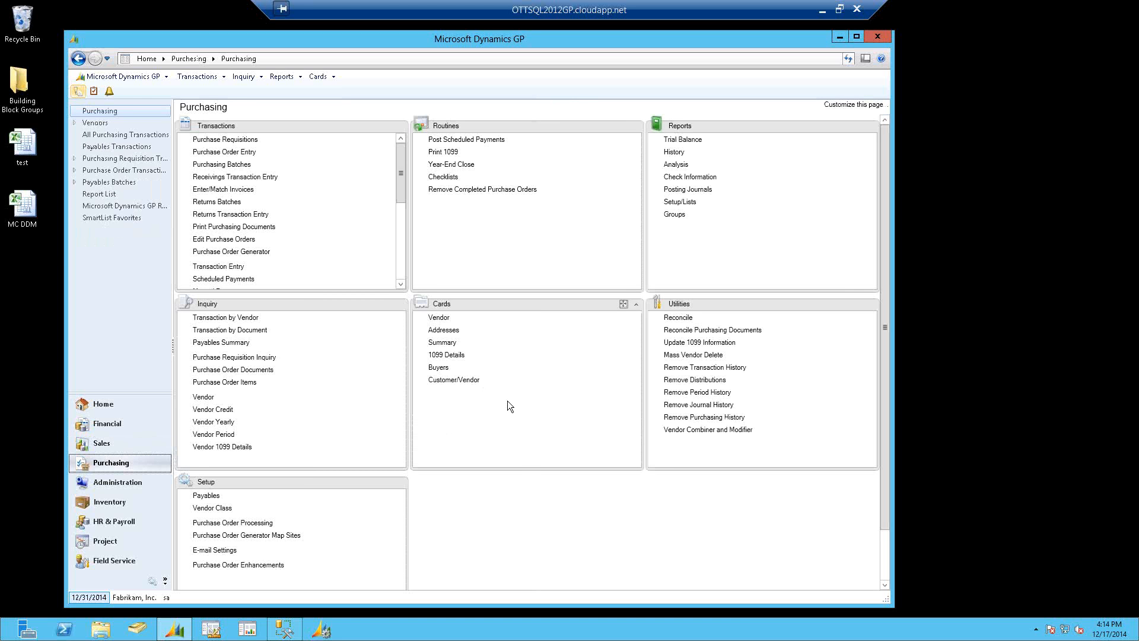
pyautogui.click(444, 153)
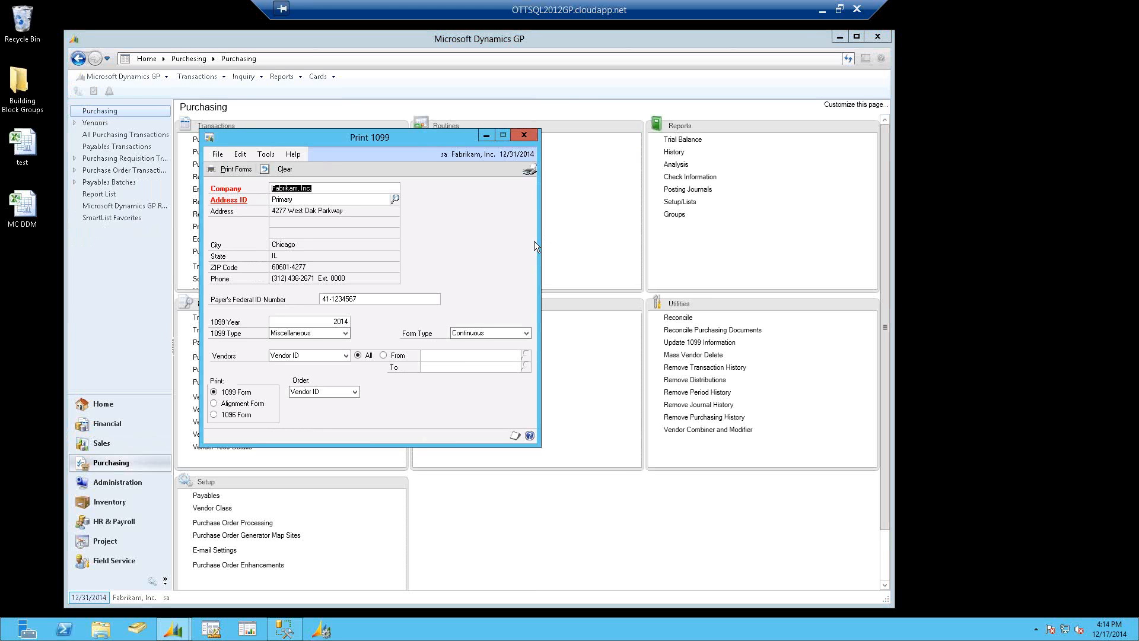
pyautogui.click(529, 172)
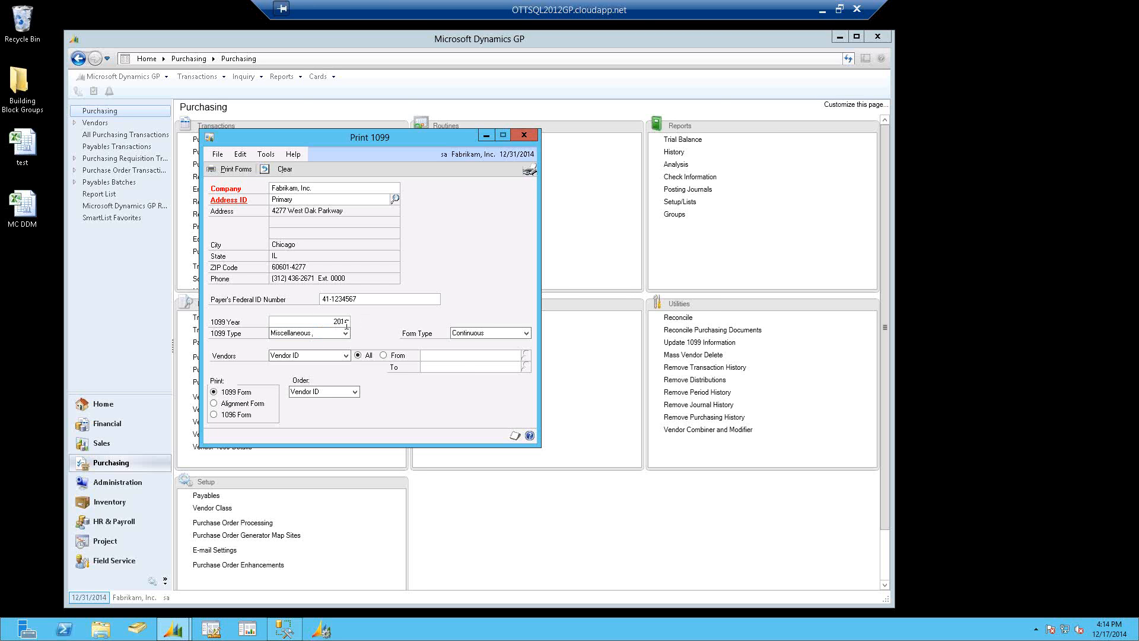
pyautogui.click(529, 169)
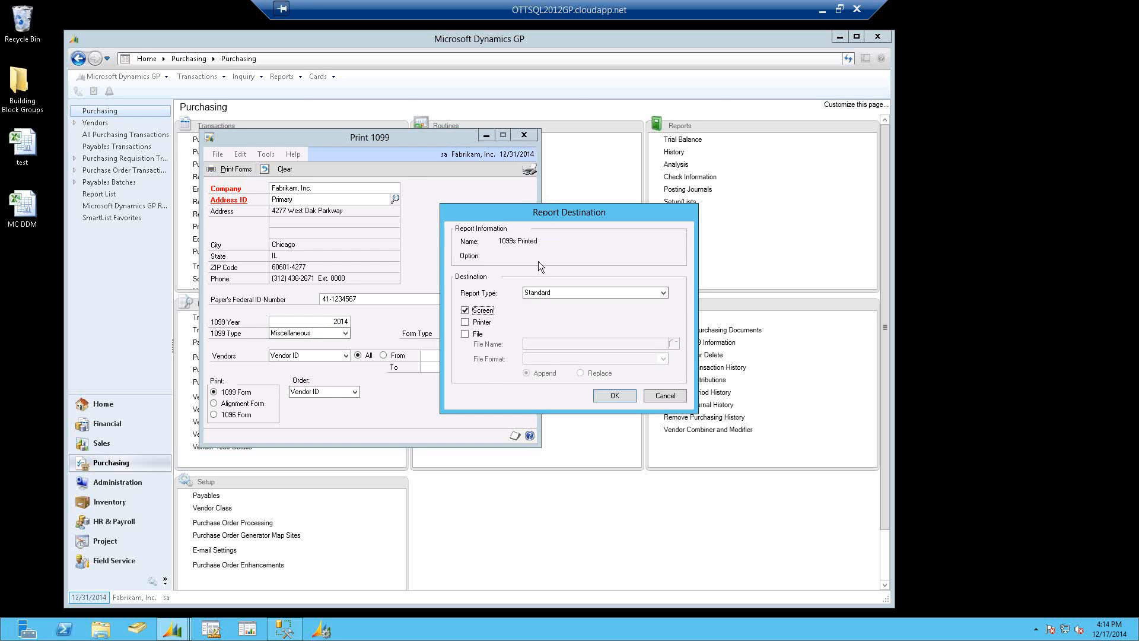
pyautogui.click(618, 397)
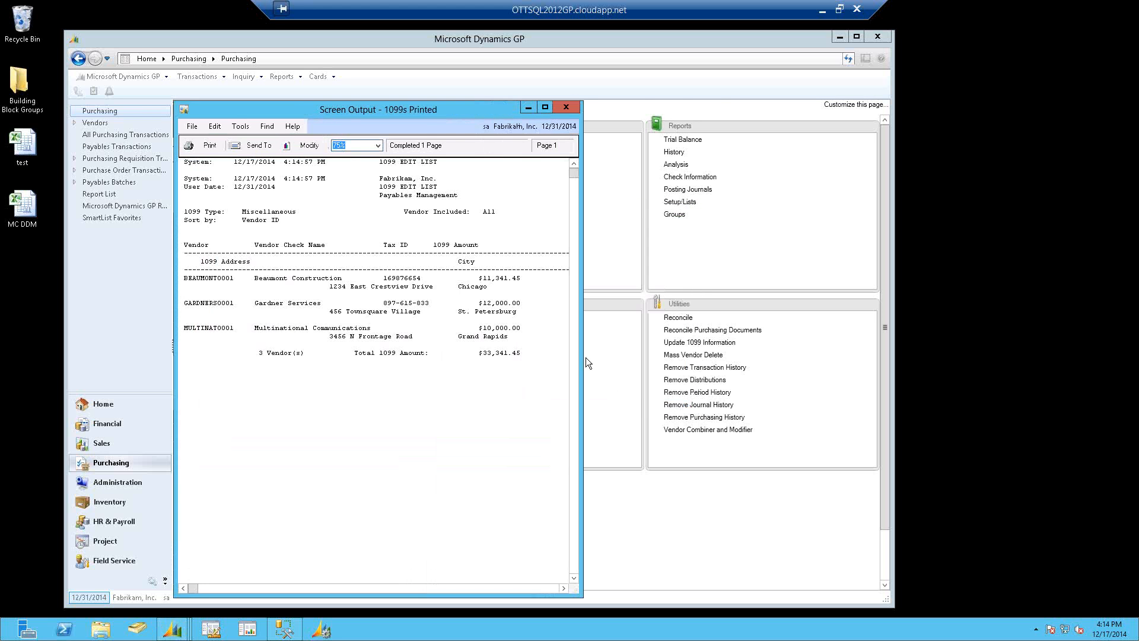
pyautogui.moveTo(580, 355); pyautogui.dragTo(871, 354)
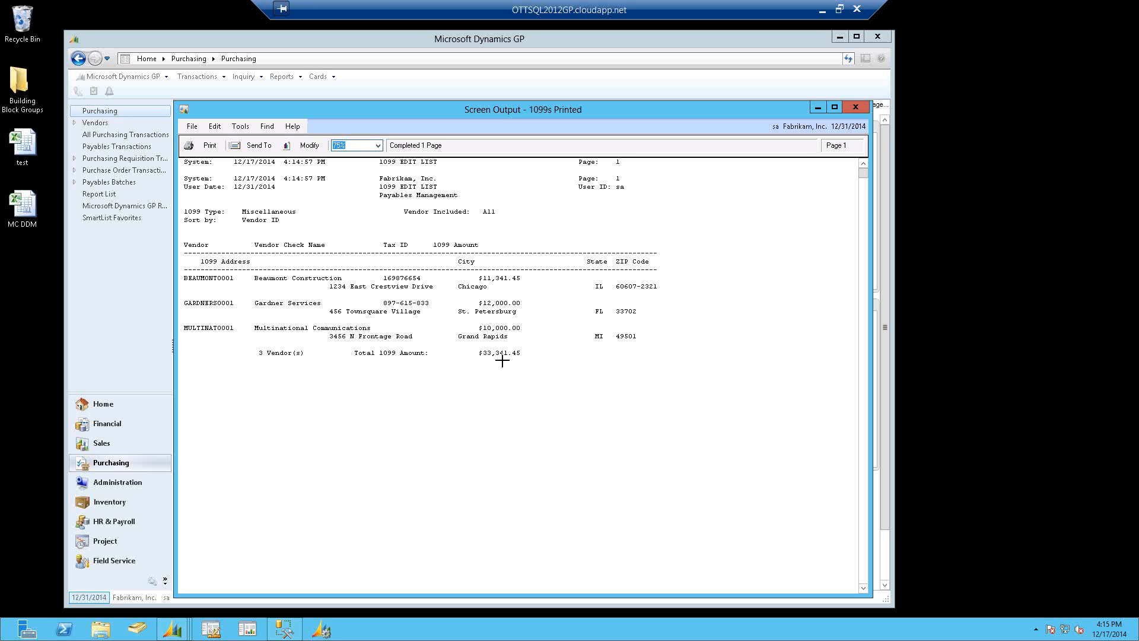
pyautogui.click(856, 109)
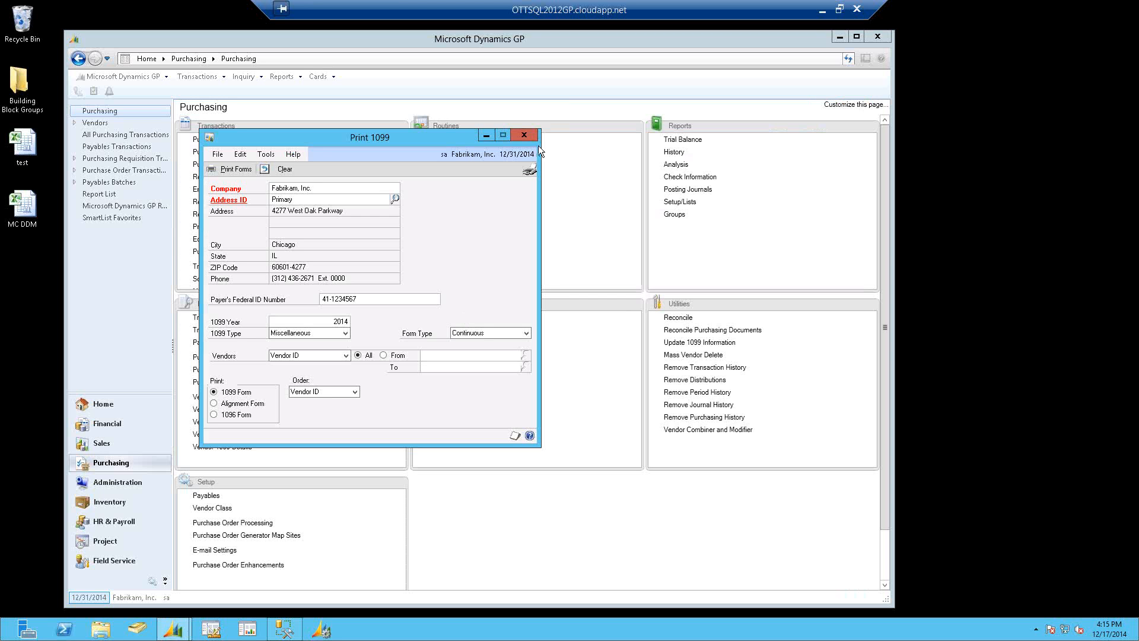
pyautogui.click(524, 136)
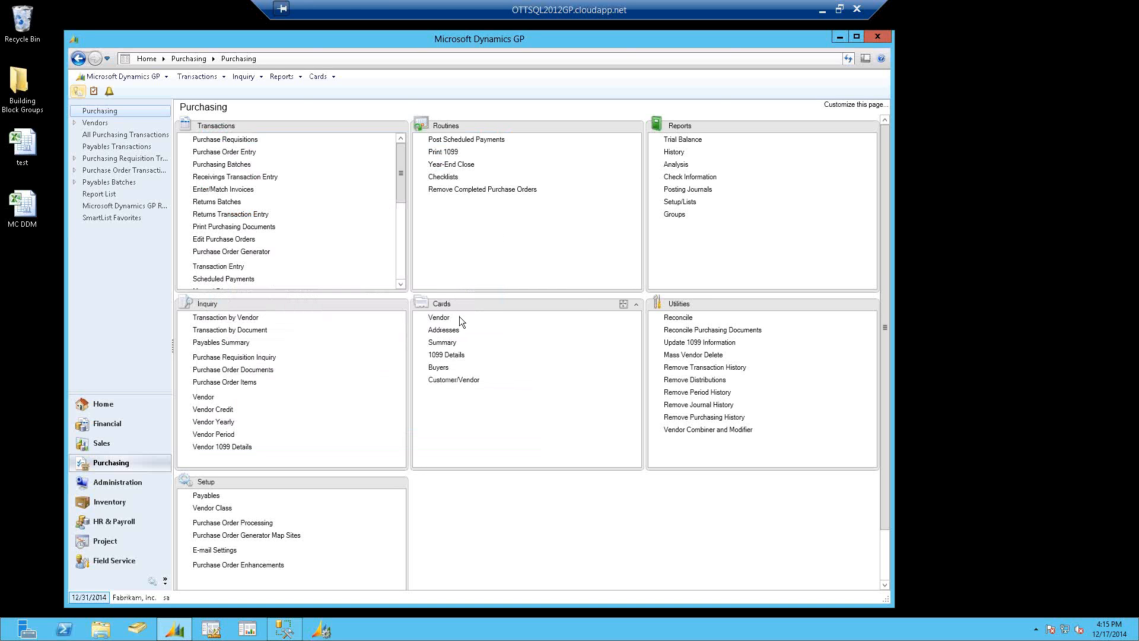
# Check the 1099 amount in the first vendor's December 2014 period summary and close the vendor summary windows.
pyautogui.click(454, 347)
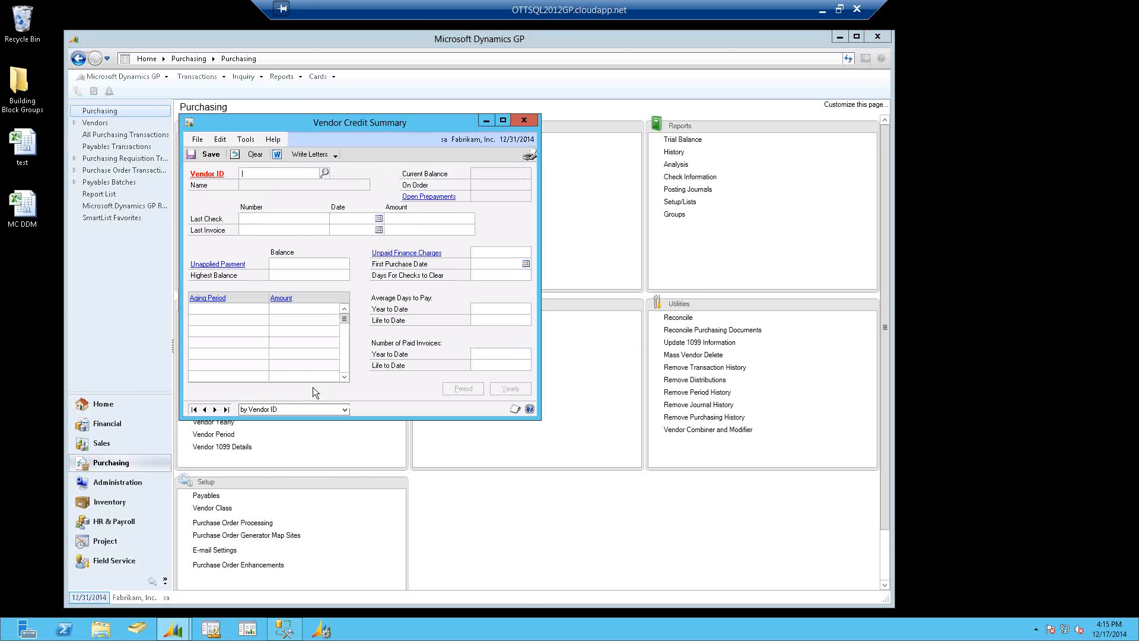
pyautogui.click(193, 409)
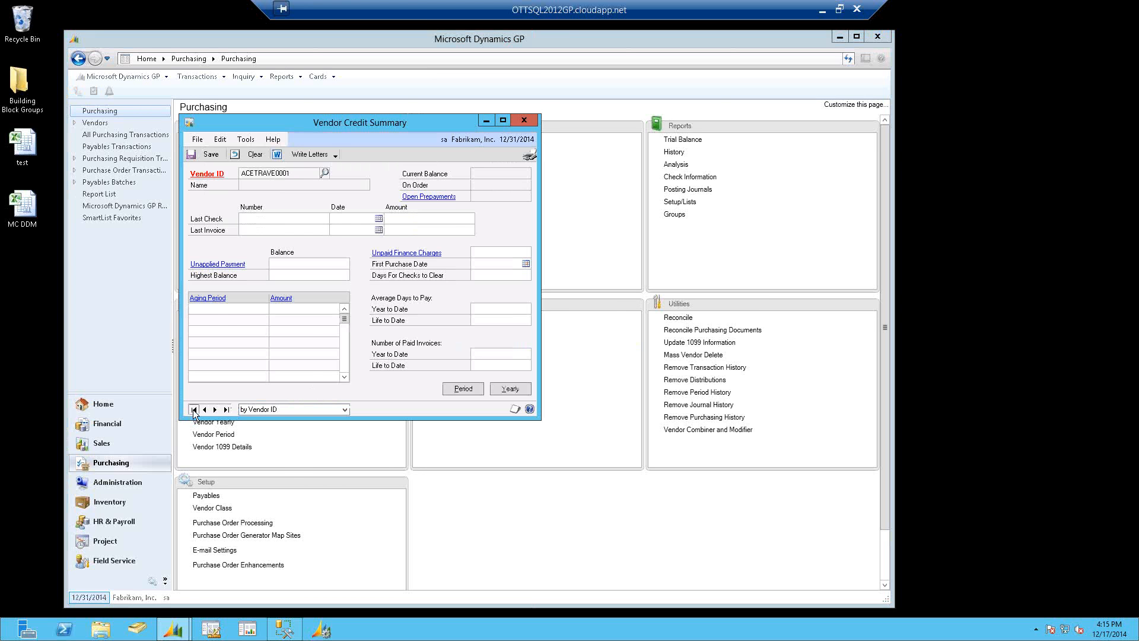
pyautogui.click(463, 389)
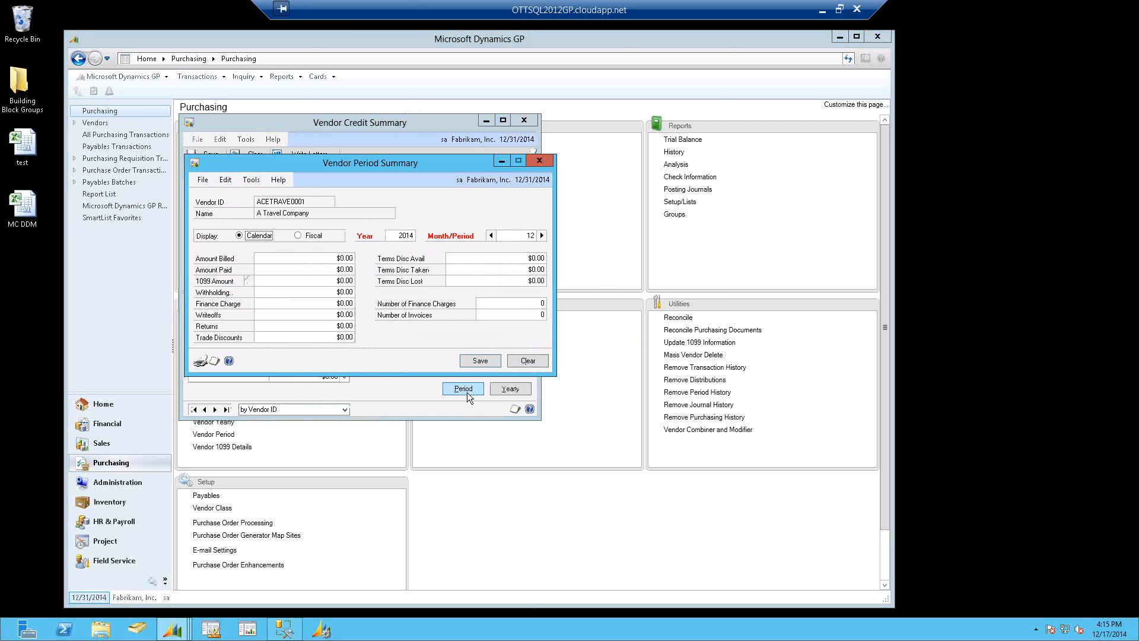
pyautogui.click(326, 282)
pyautogui.click(536, 161)
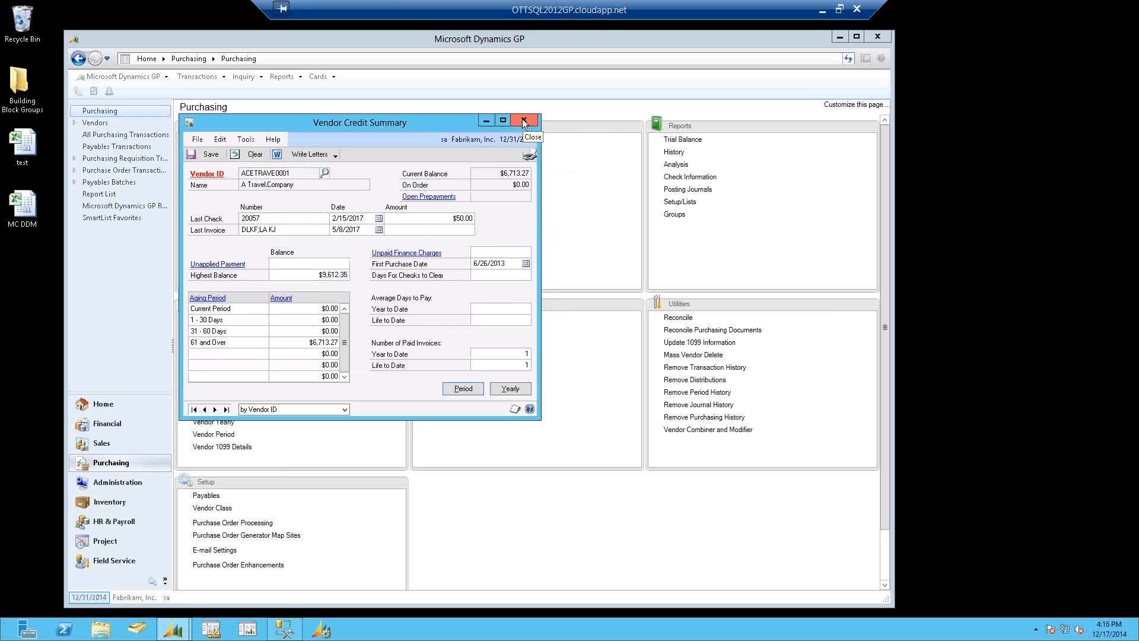
pyautogui.click(523, 122)
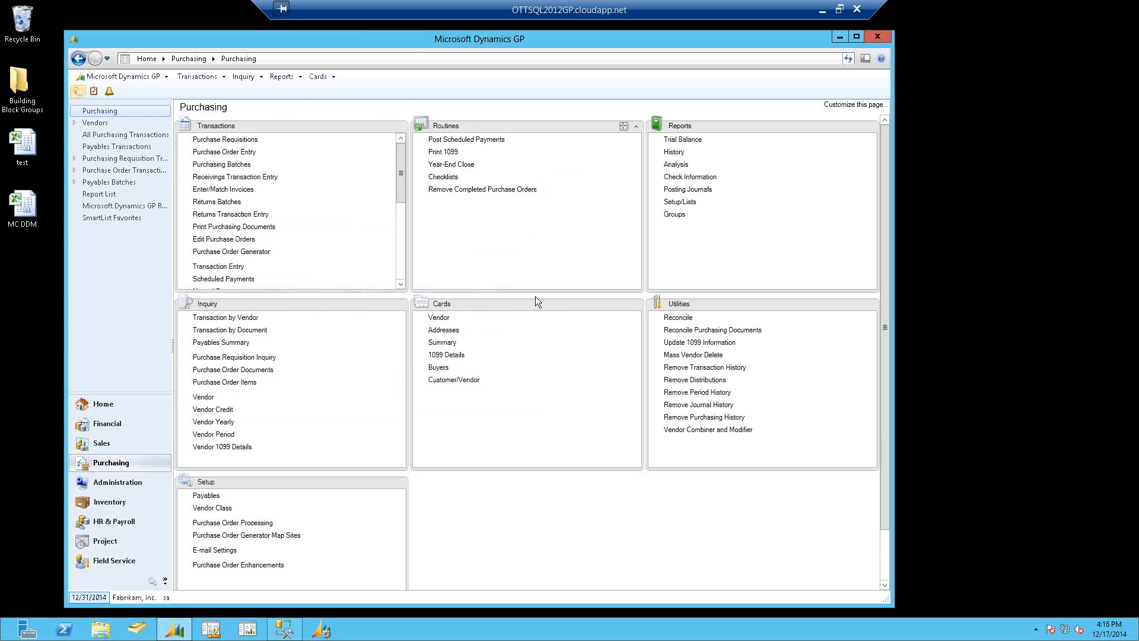
# Enter $100,000.00 as Beaumont Construction's December 2014 Nonemployee Compensation in its 1099 details, save and close.
pyautogui.click(443, 359)
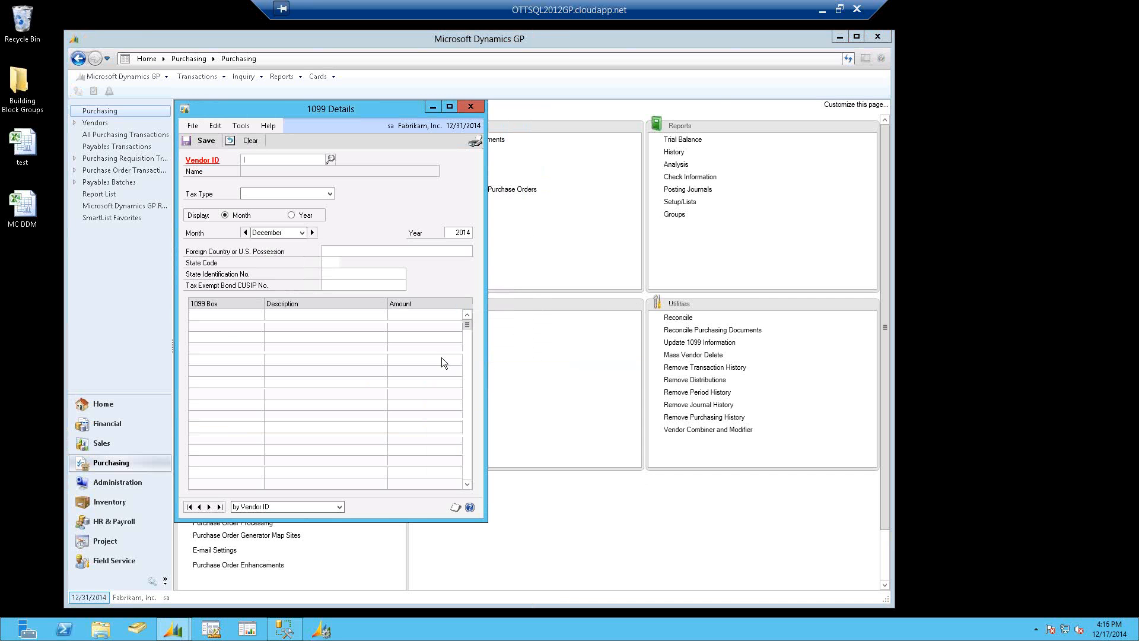
pyautogui.write('B')
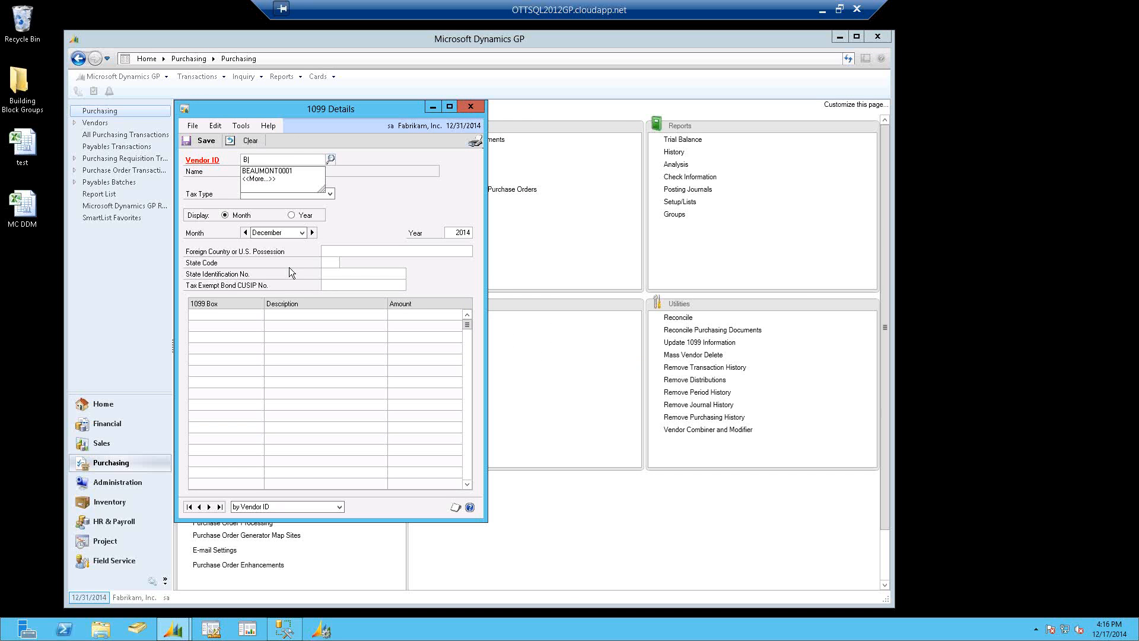
pyautogui.press('Down')
pyautogui.press('Tab')
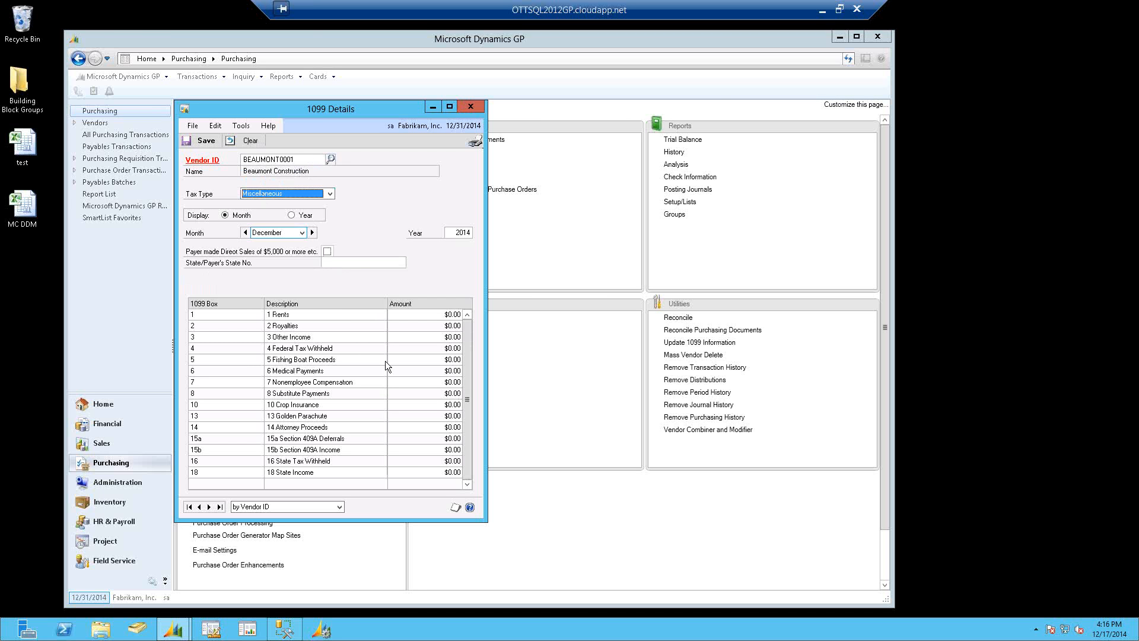
pyautogui.click(441, 382)
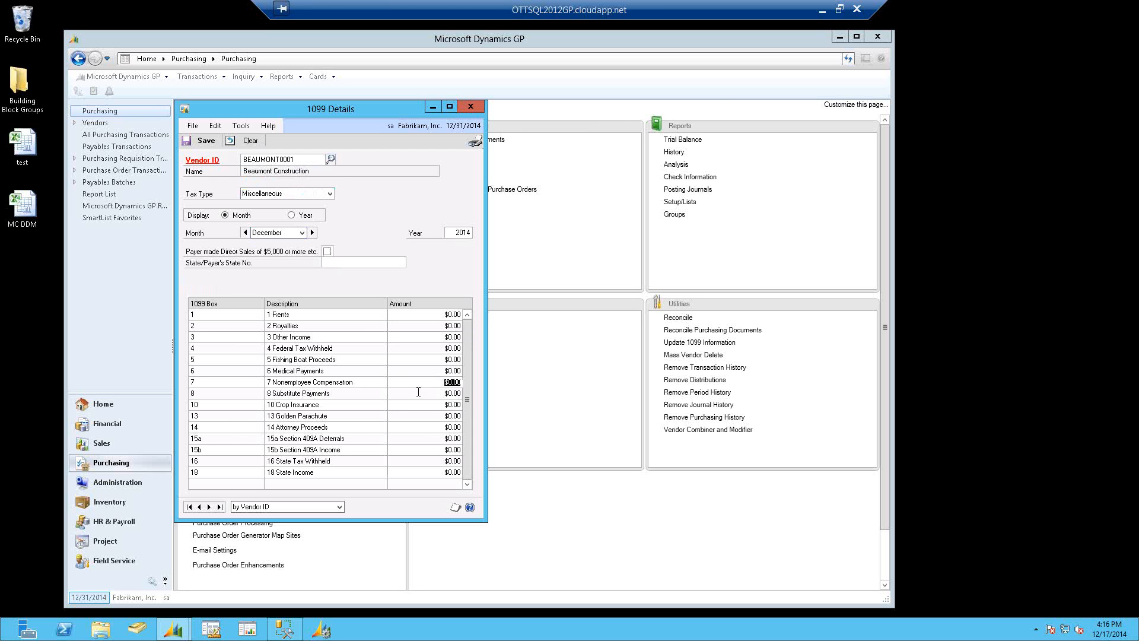
pyautogui.write('100,000.00')
pyautogui.press('Tab')
pyautogui.click(206, 140)
pyautogui.click(469, 106)
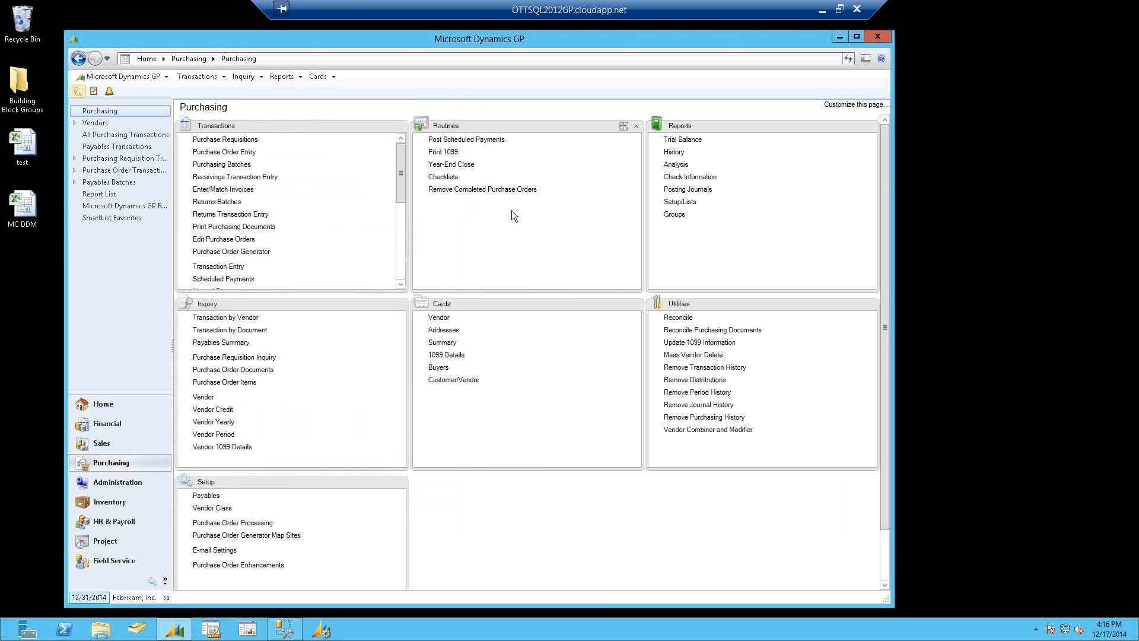
# Preview the 1099 edit list on screen again to check Beaumont Construction's amount, and close the report and Print 1099.
pyautogui.click(444, 152)
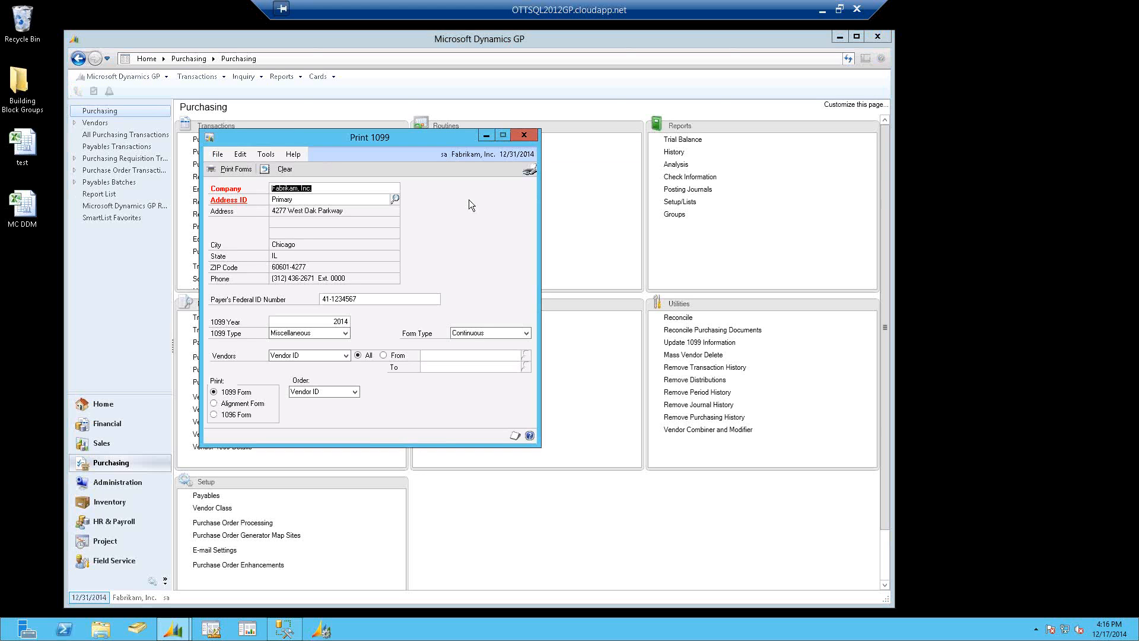
pyautogui.click(528, 171)
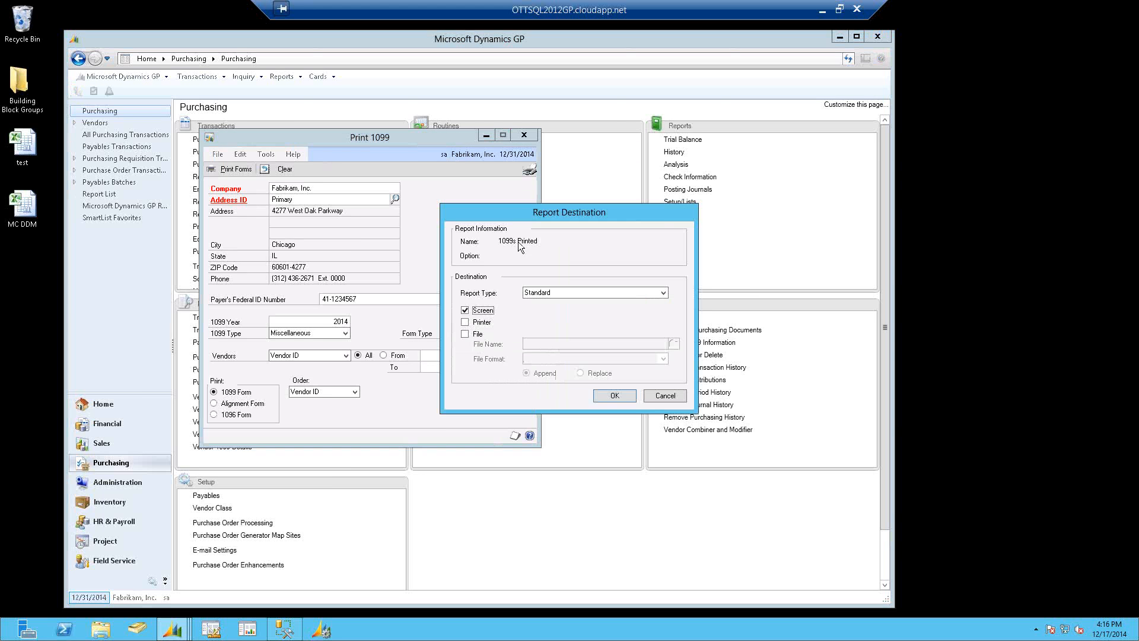
pyautogui.click(614, 395)
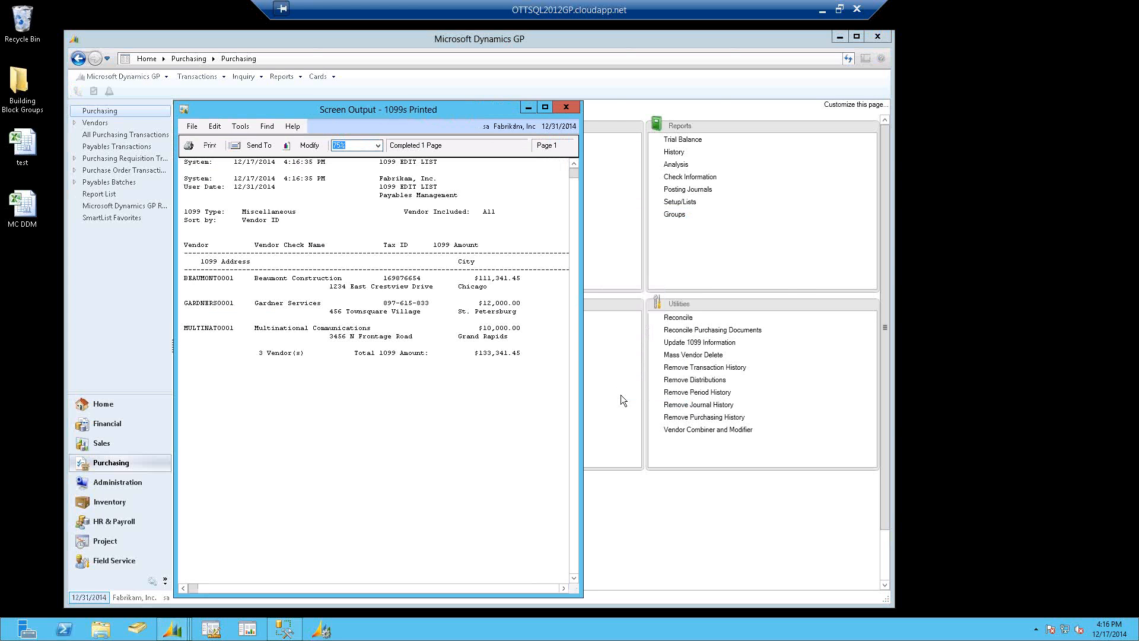
pyautogui.moveTo(581, 363); pyautogui.dragTo(721, 363)
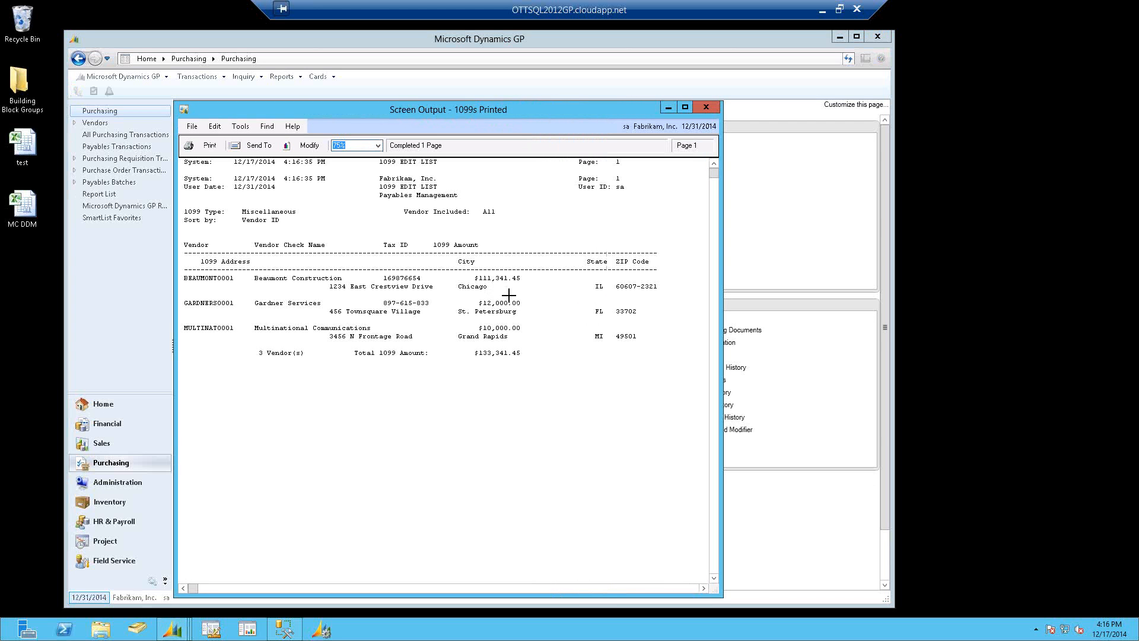
pyautogui.click(705, 106)
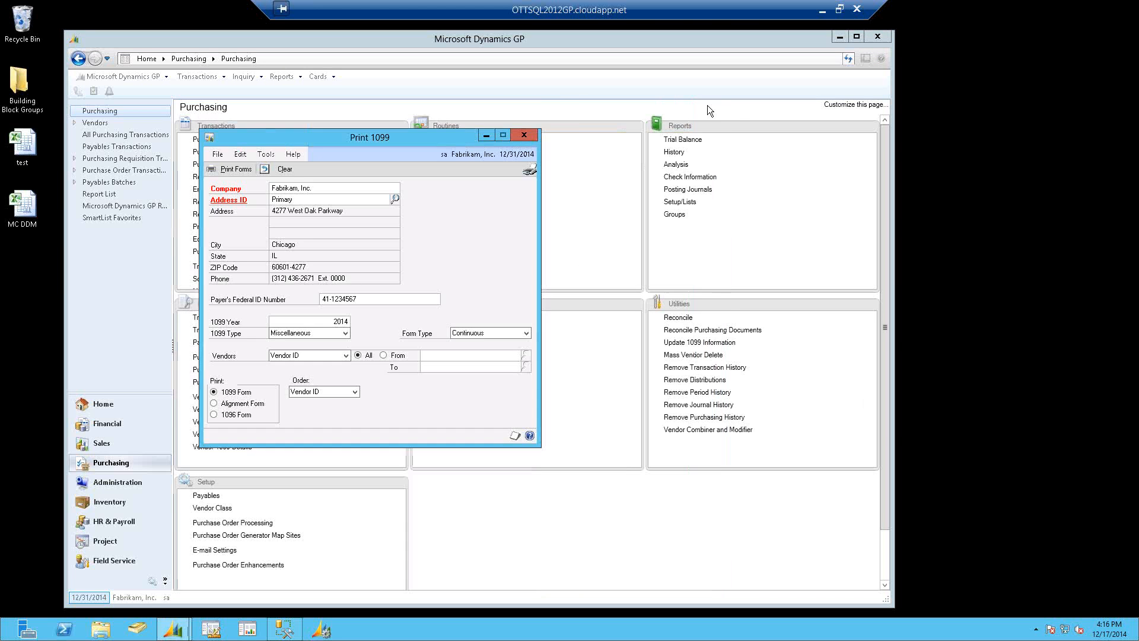
pyautogui.click(524, 136)
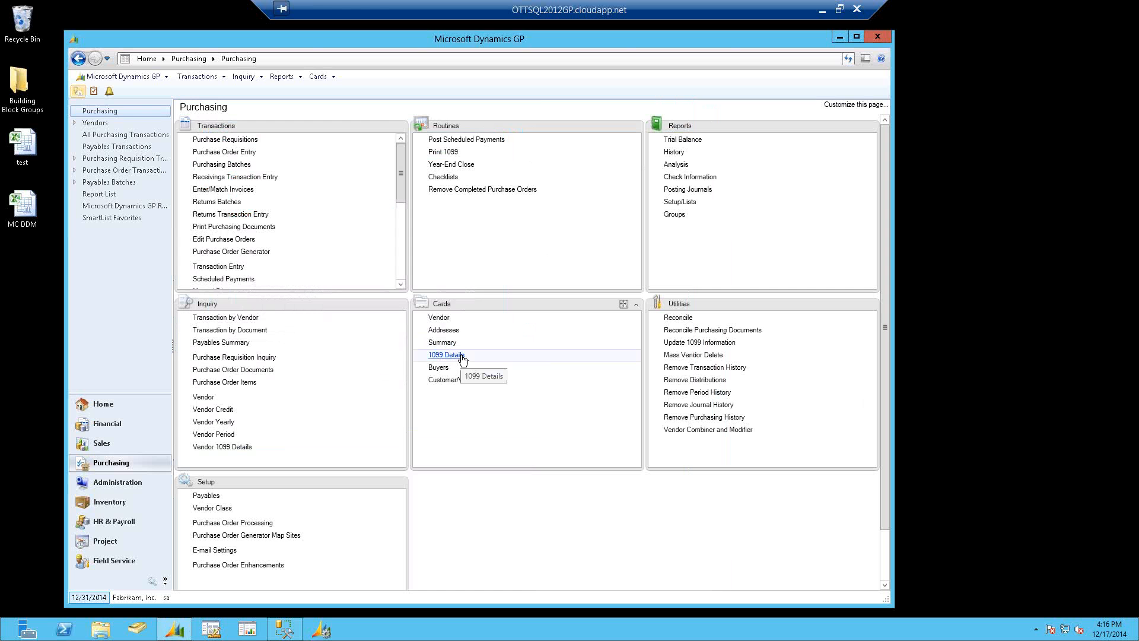
# Reconcile all payables amounts for calendar year 2014 for all vendors, sending the reconcile report to Screen instead of Printer.
pyautogui.click(682, 320)
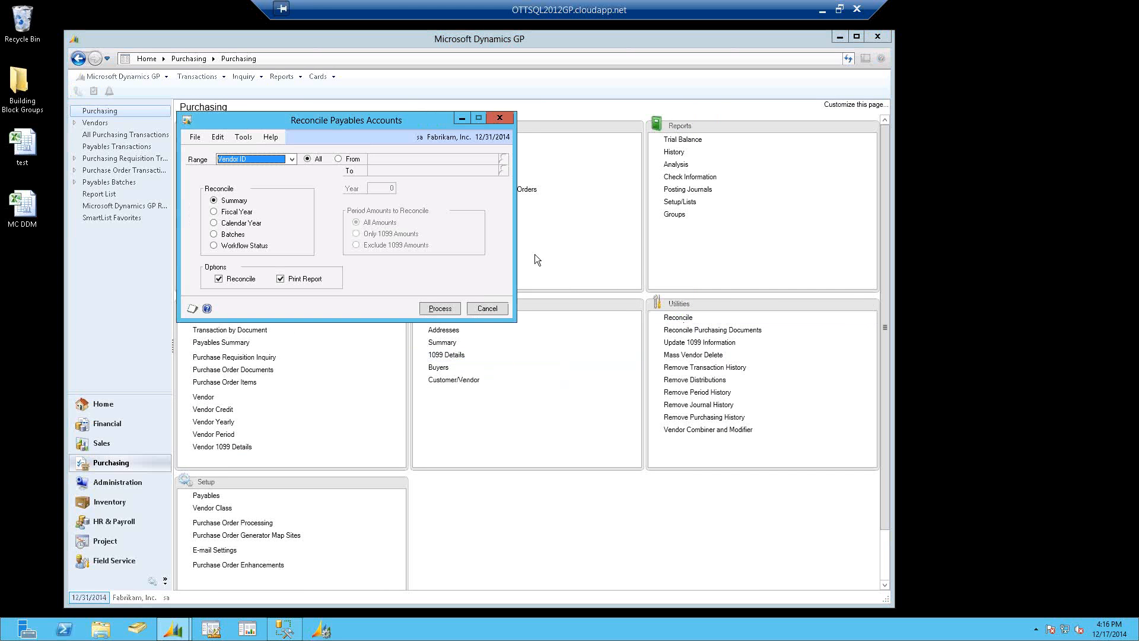
pyautogui.click(214, 224)
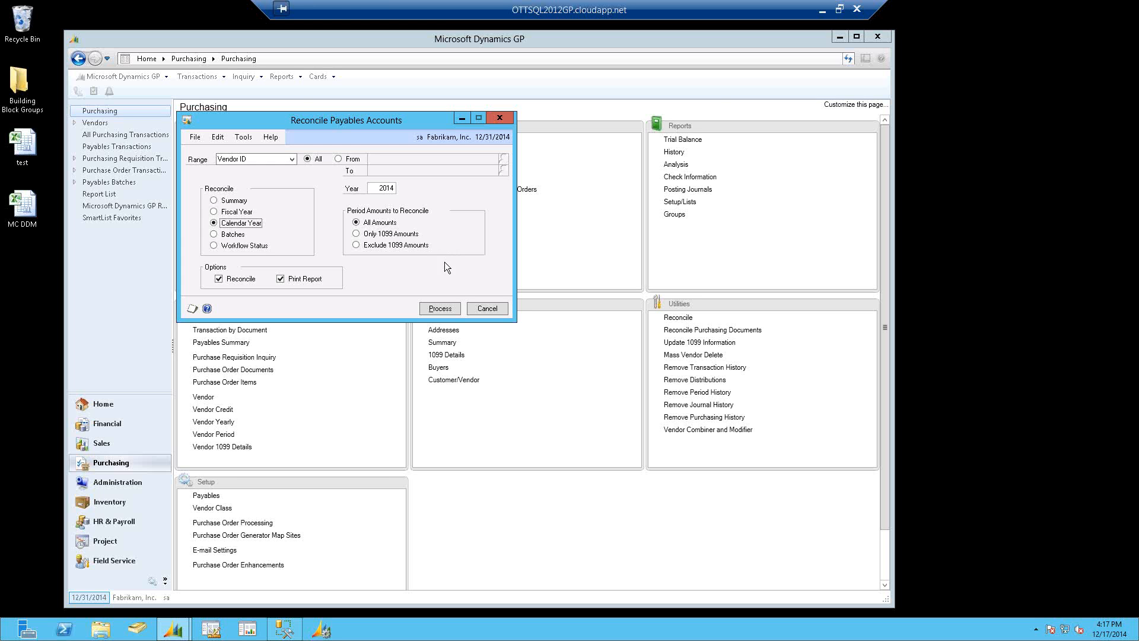
pyautogui.click(446, 309)
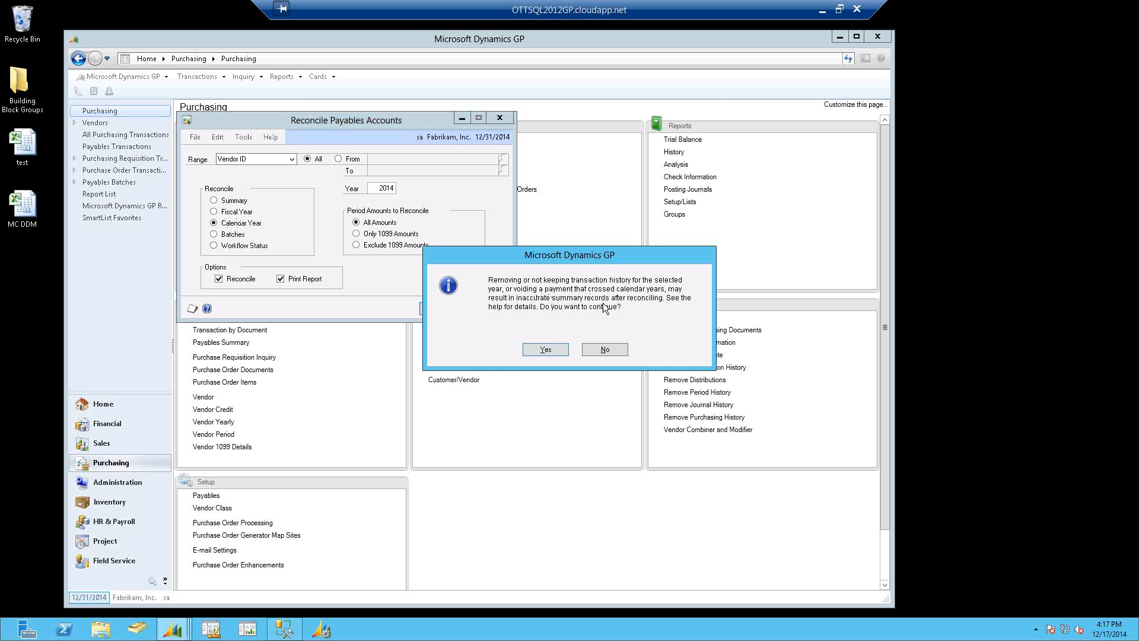
pyautogui.click(546, 350)
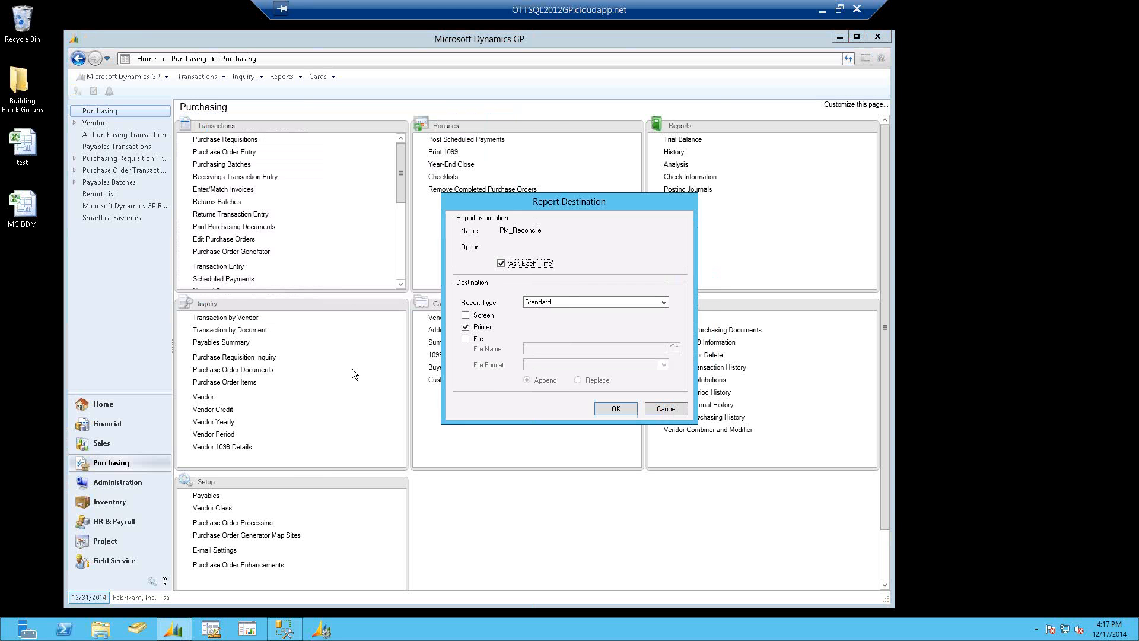
pyautogui.click(466, 315)
pyautogui.click(466, 326)
pyautogui.click(614, 409)
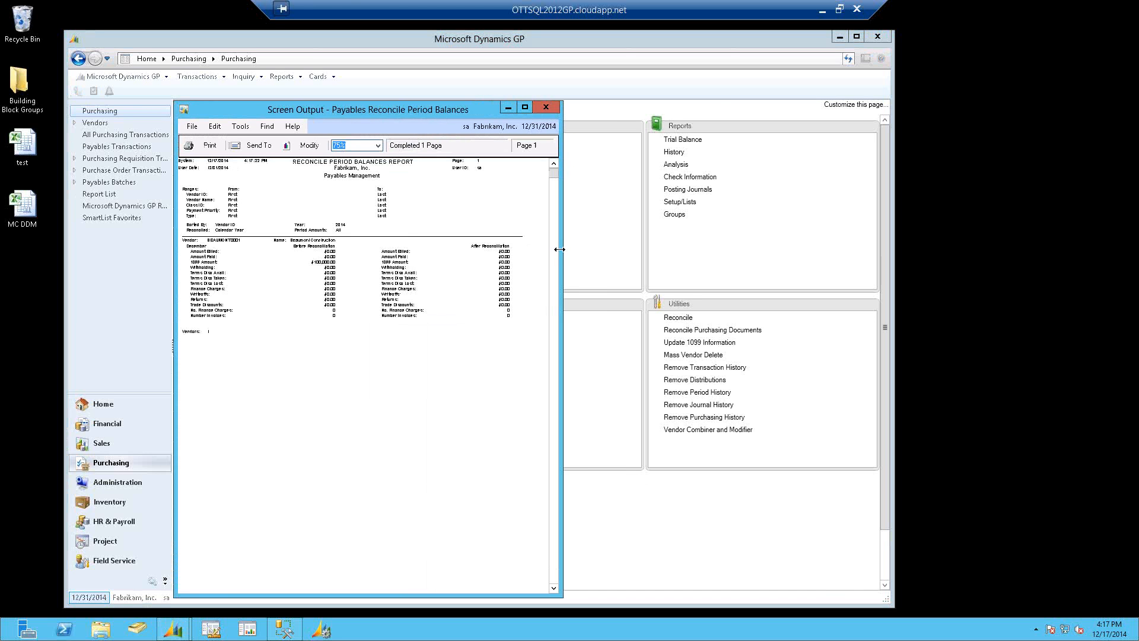
# Enlarge the Payables Reconcile Period Balances report to compare the vendor's amounts before and after reconciliation.
pyautogui.moveTo(562, 263); pyautogui.dragTo(838, 265)
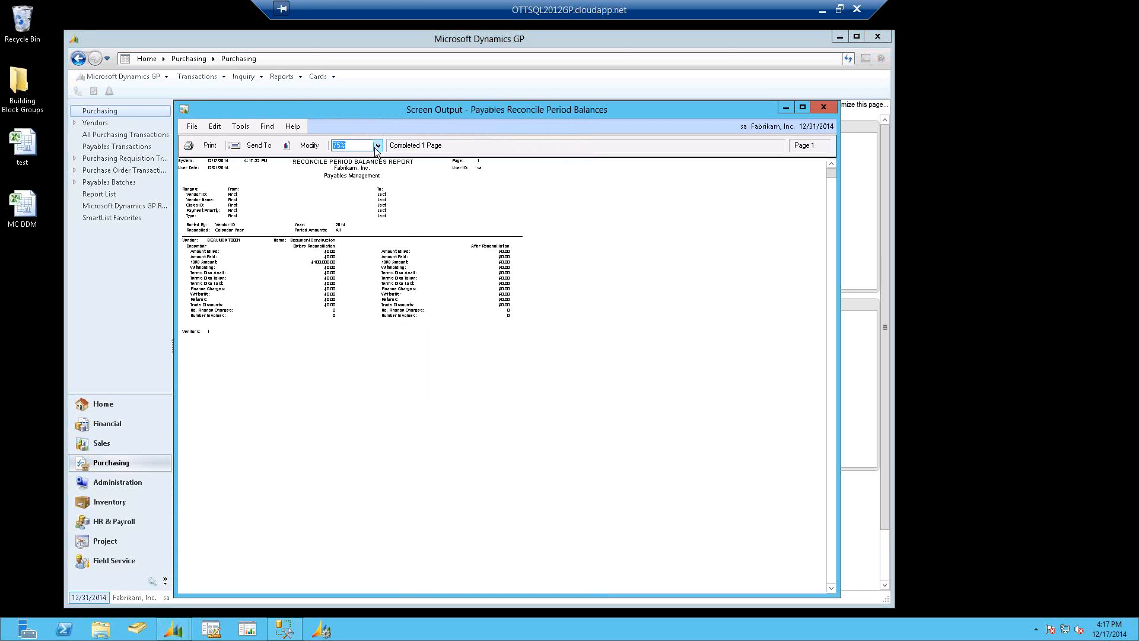
pyautogui.click(377, 145)
pyautogui.click(357, 183)
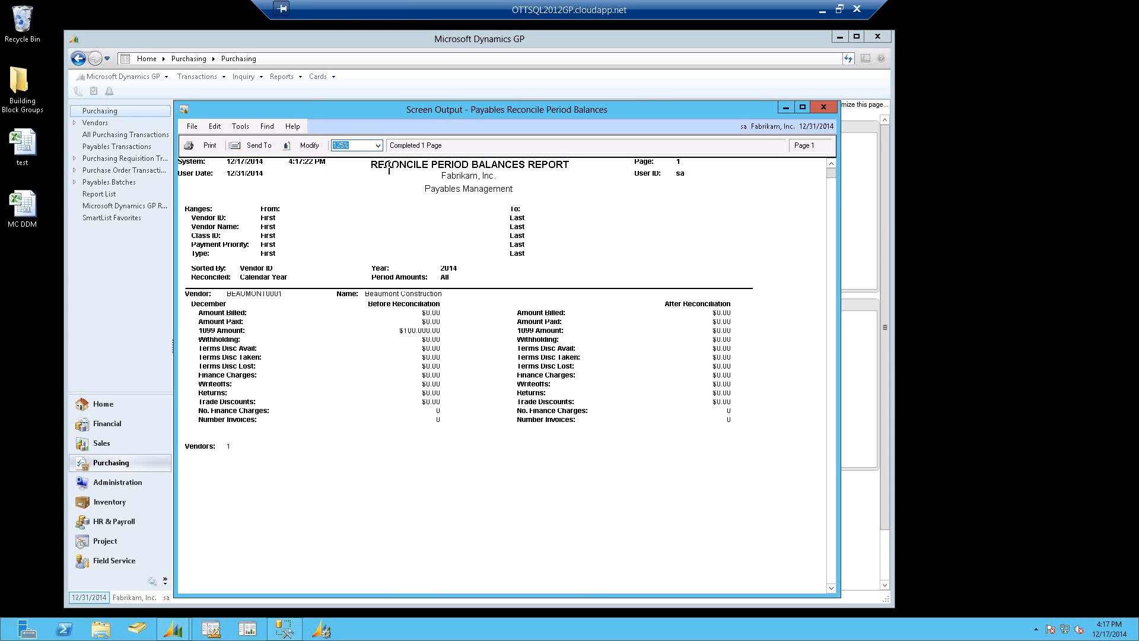
# Close the reconcile report, preview the 2014 Miscellaneous 1099 edit list on screen to check Beaumont Construction's amount, and close Print 1099.
pyautogui.click(828, 112)
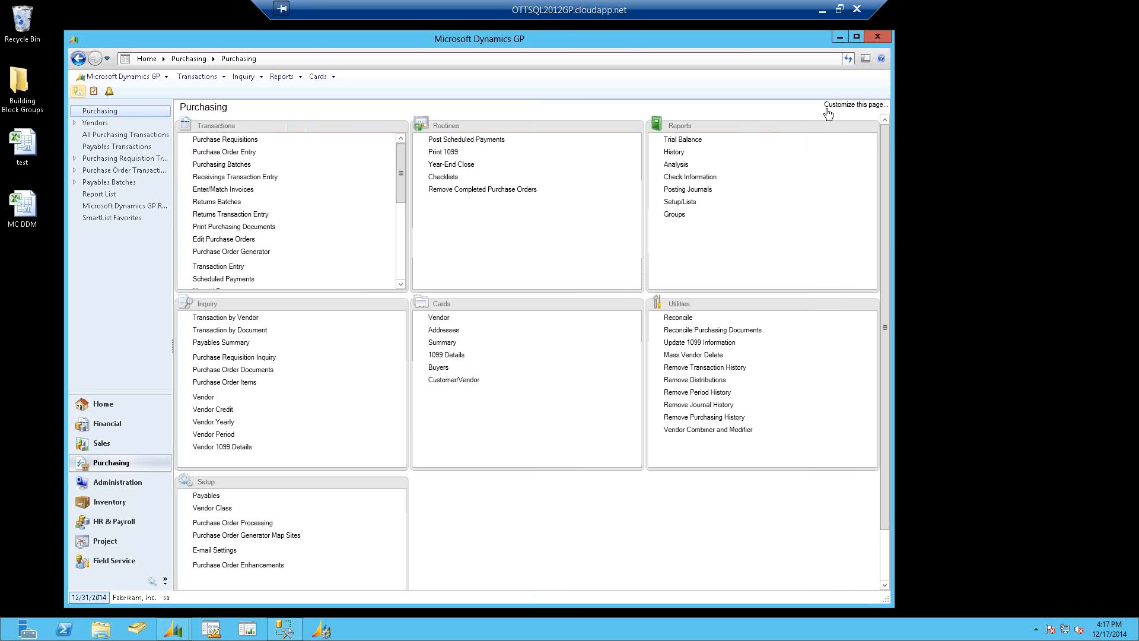
pyautogui.click(443, 152)
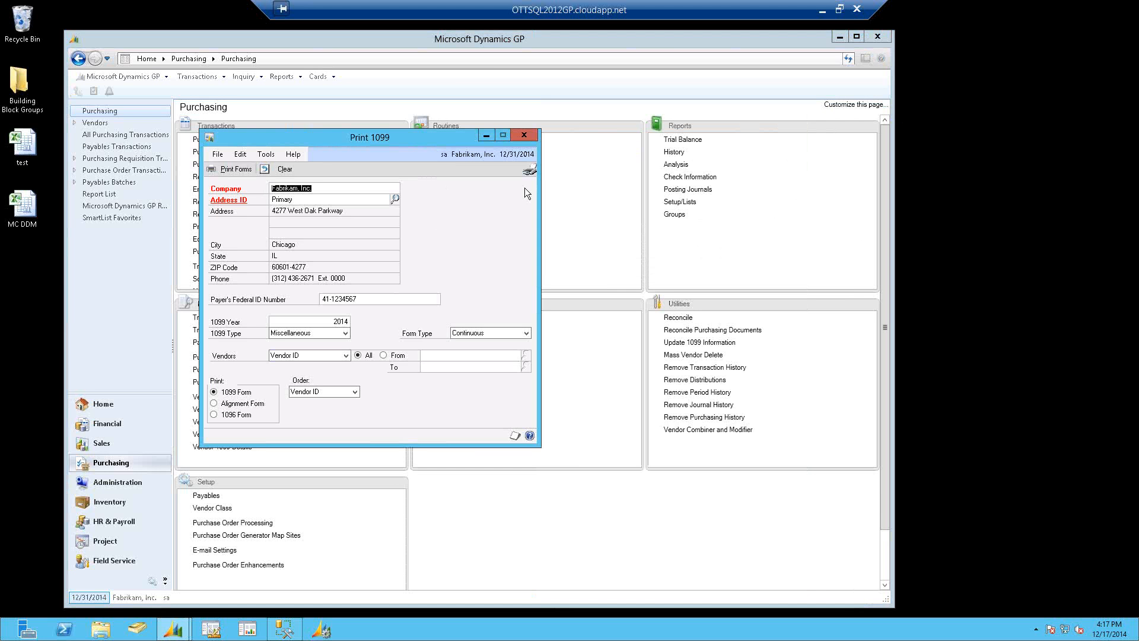
pyautogui.click(531, 172)
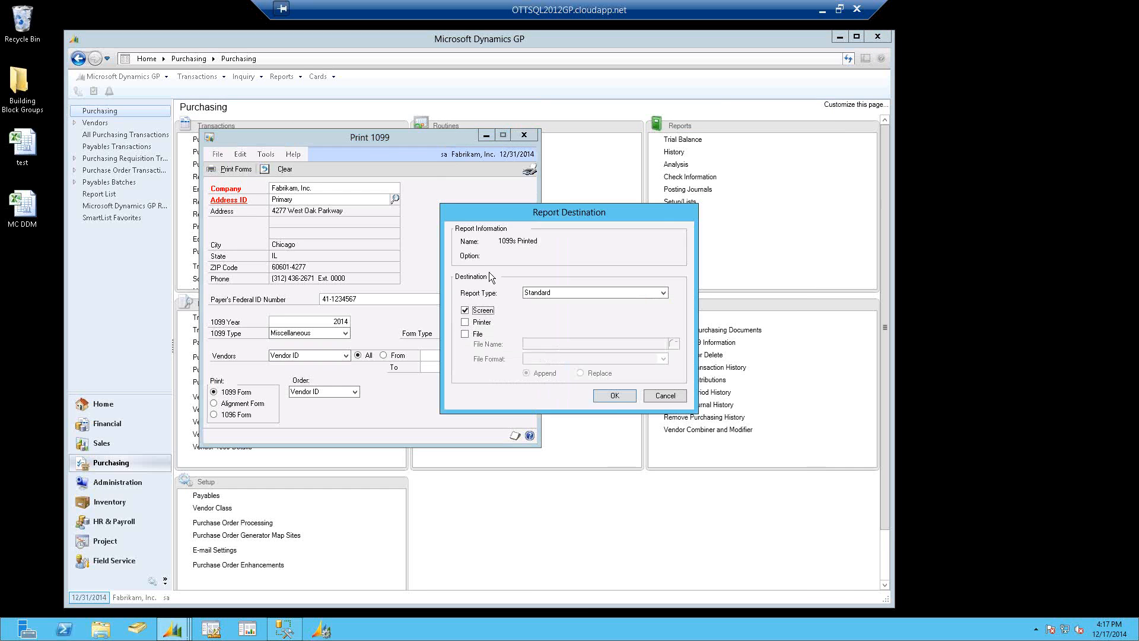
pyautogui.click(614, 396)
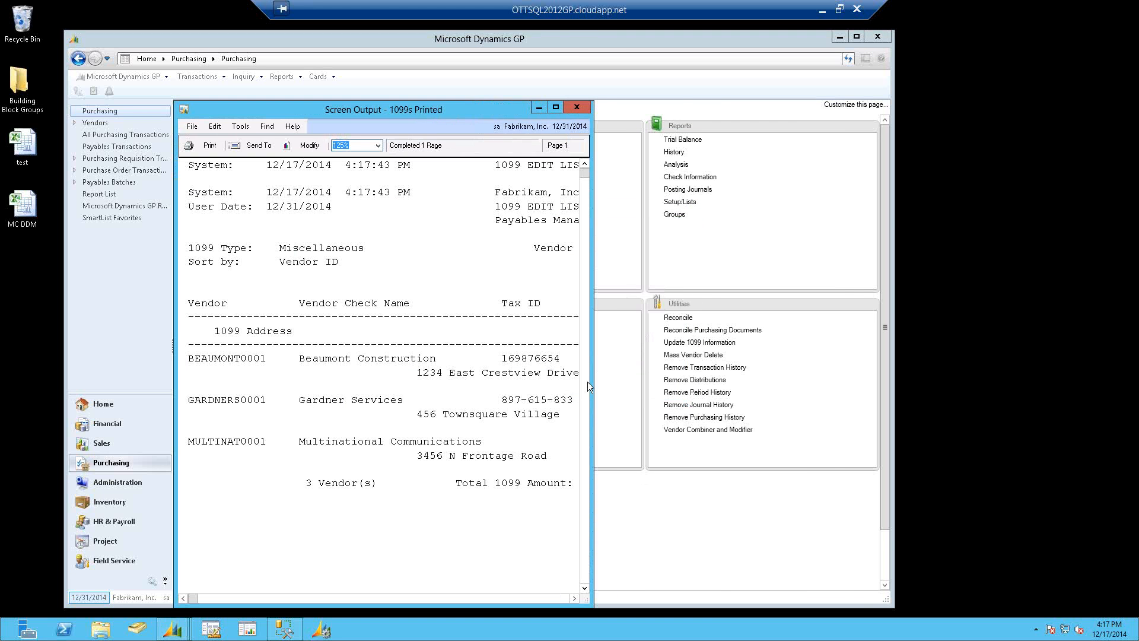
pyautogui.moveTo(592, 381); pyautogui.dragTo(863, 388)
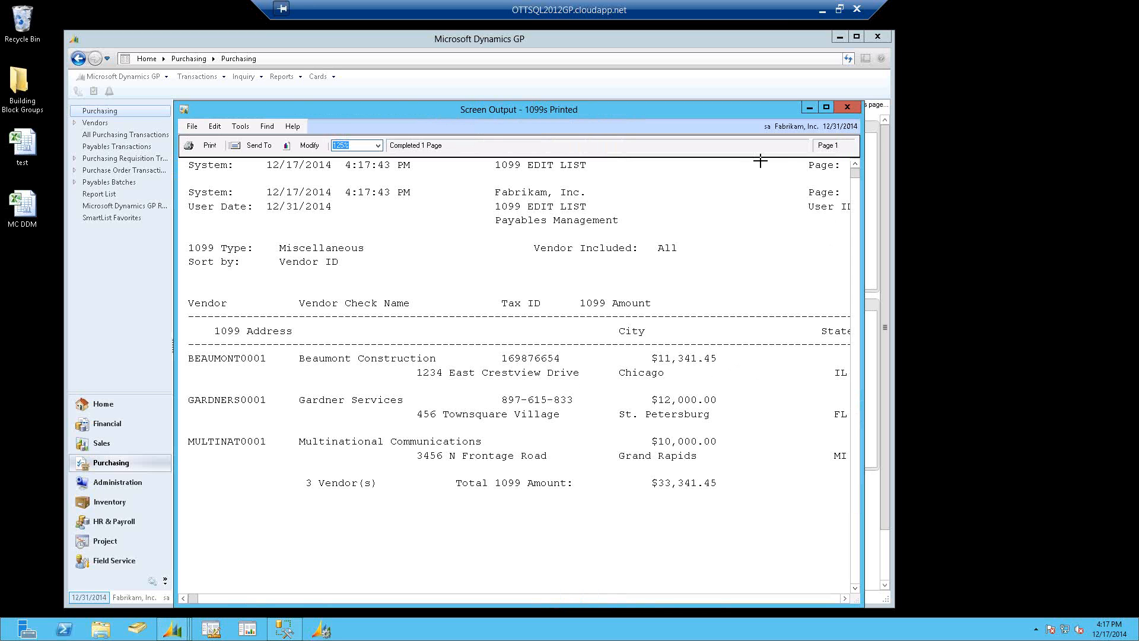
pyautogui.click(849, 110)
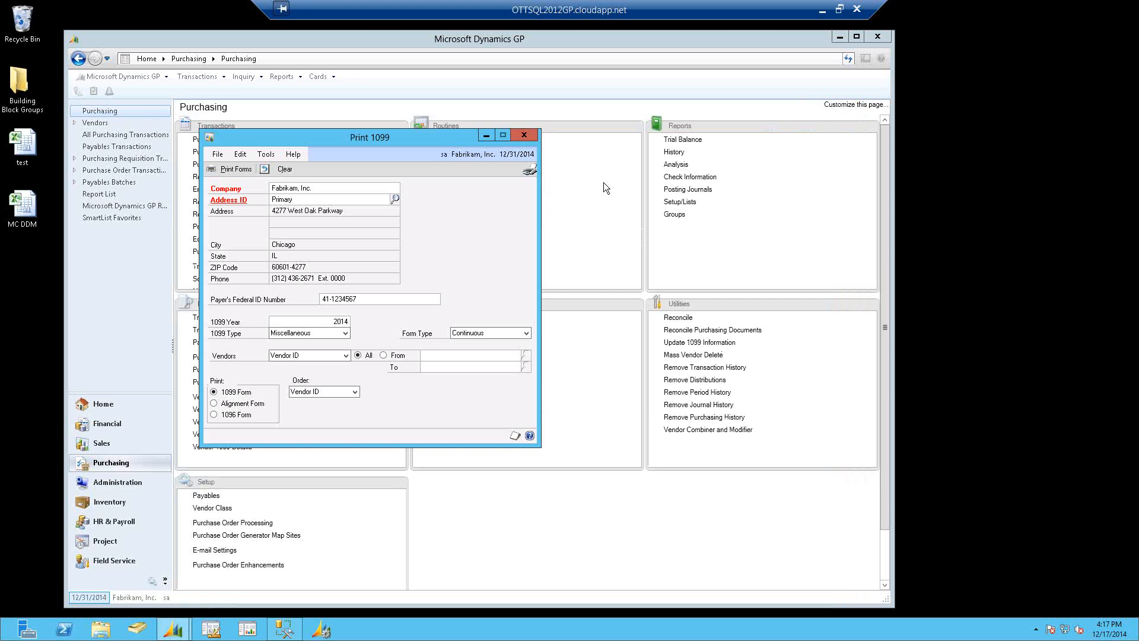
pyautogui.click(526, 136)
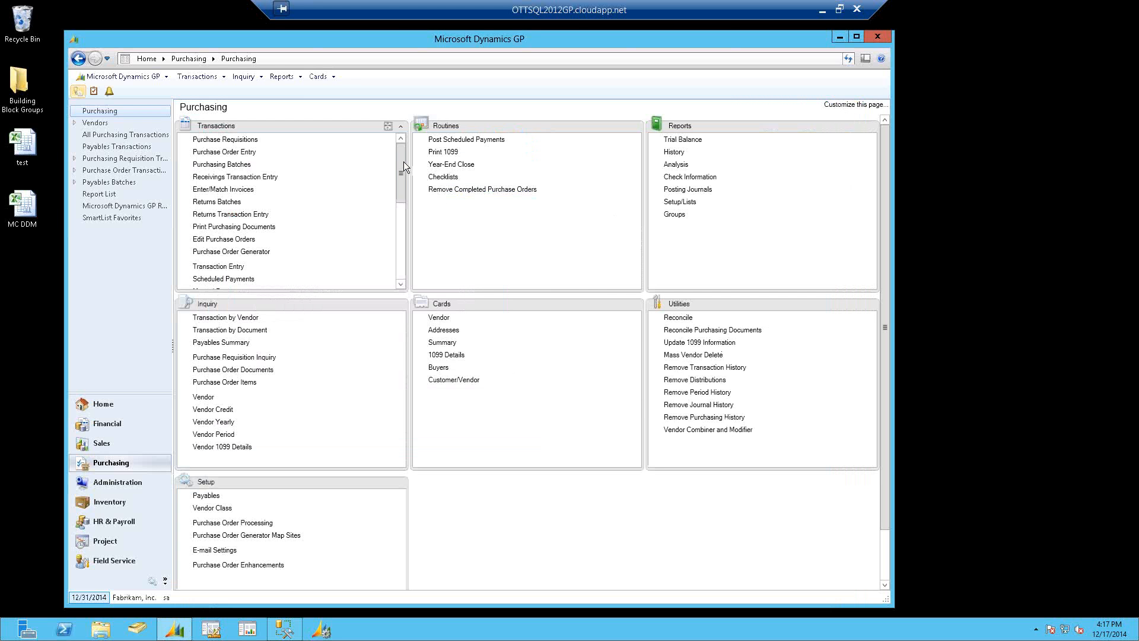
# Load Beaumont Construction's (BEAUMONT0001) 1099 debit transactions in Edit 1099 Transaction Information.
pyautogui.moveTo(402, 163); pyautogui.dragTo(407, 286)
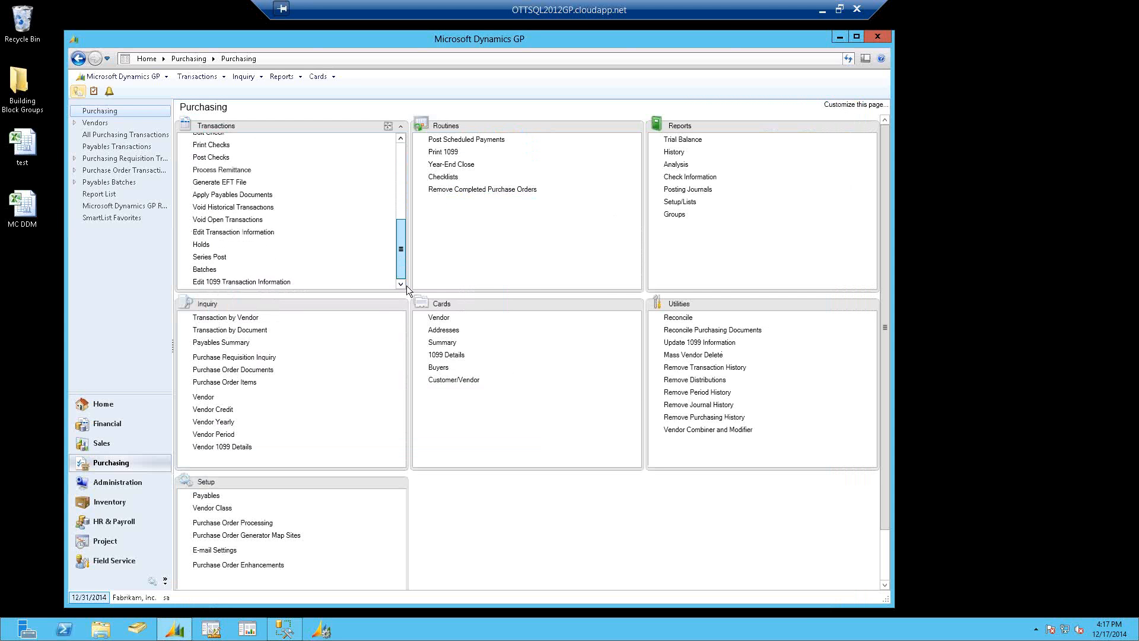
pyautogui.click(213, 283)
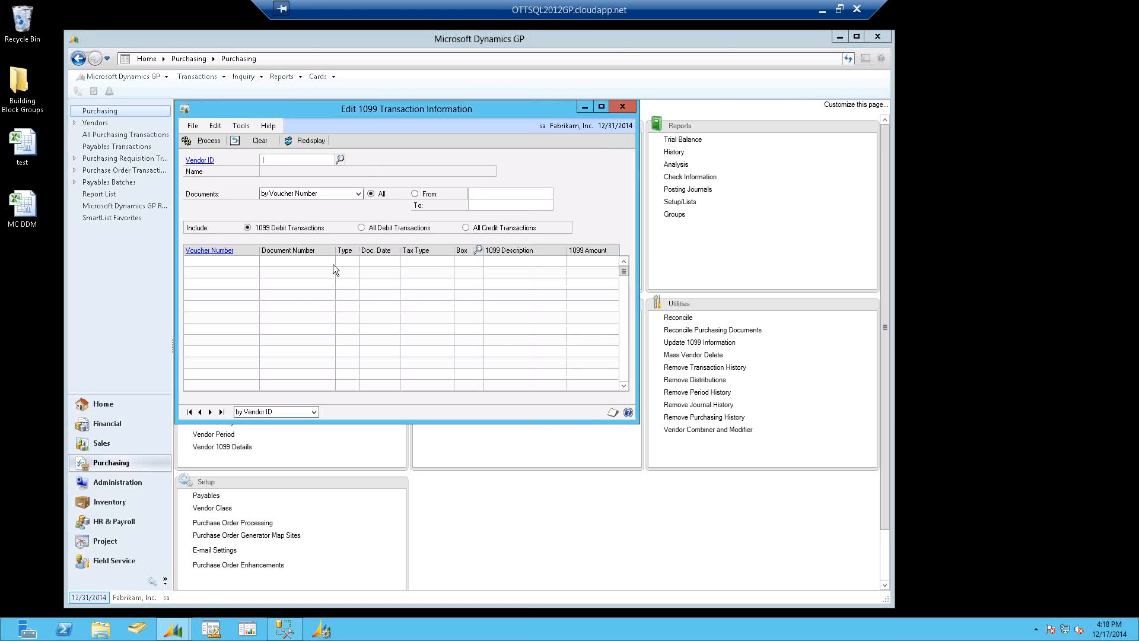
pyautogui.write('B')
pyautogui.press('Down')
pyautogui.press('Tab')
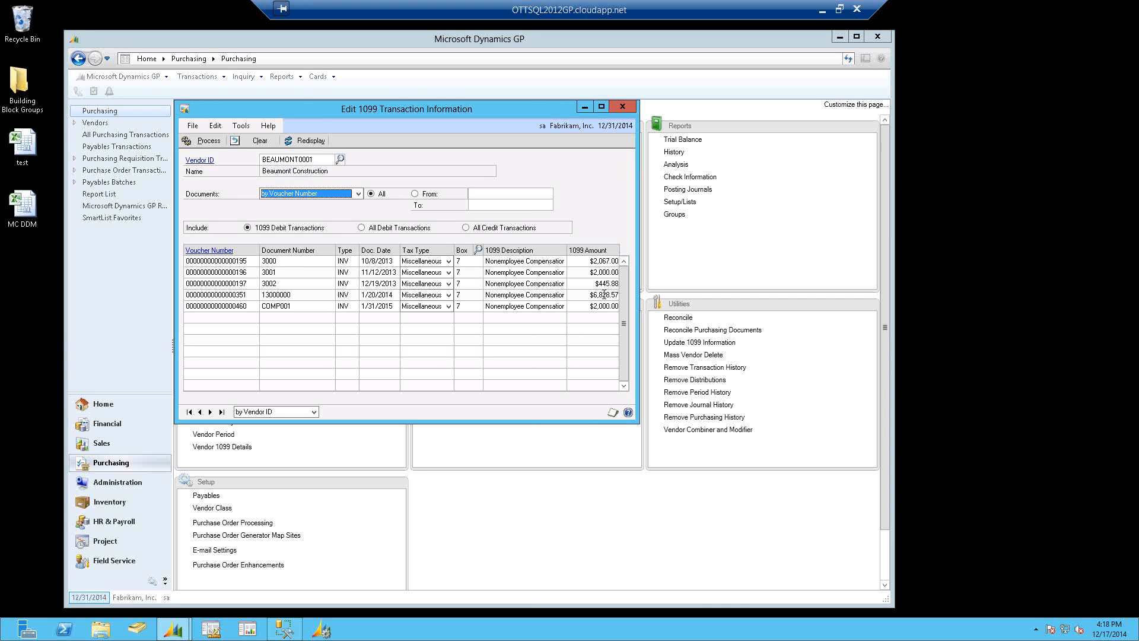
# Inspect the original payables transaction behind Beaumont Construction's document 3001, and close the zoom window.
pyautogui.click(578, 272)
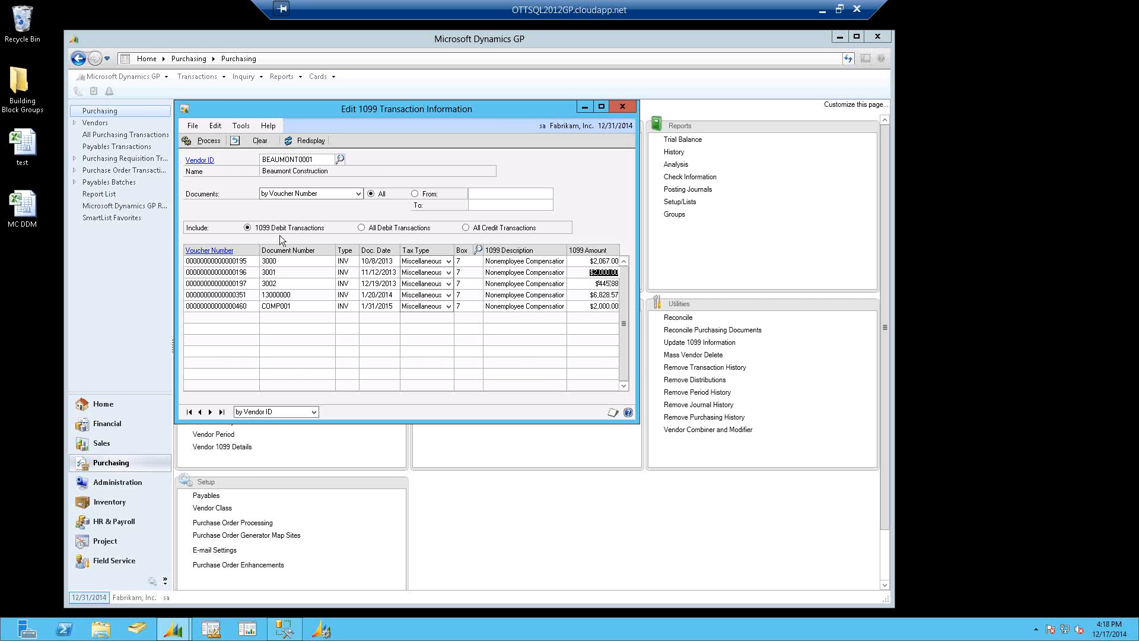
pyautogui.click(213, 251)
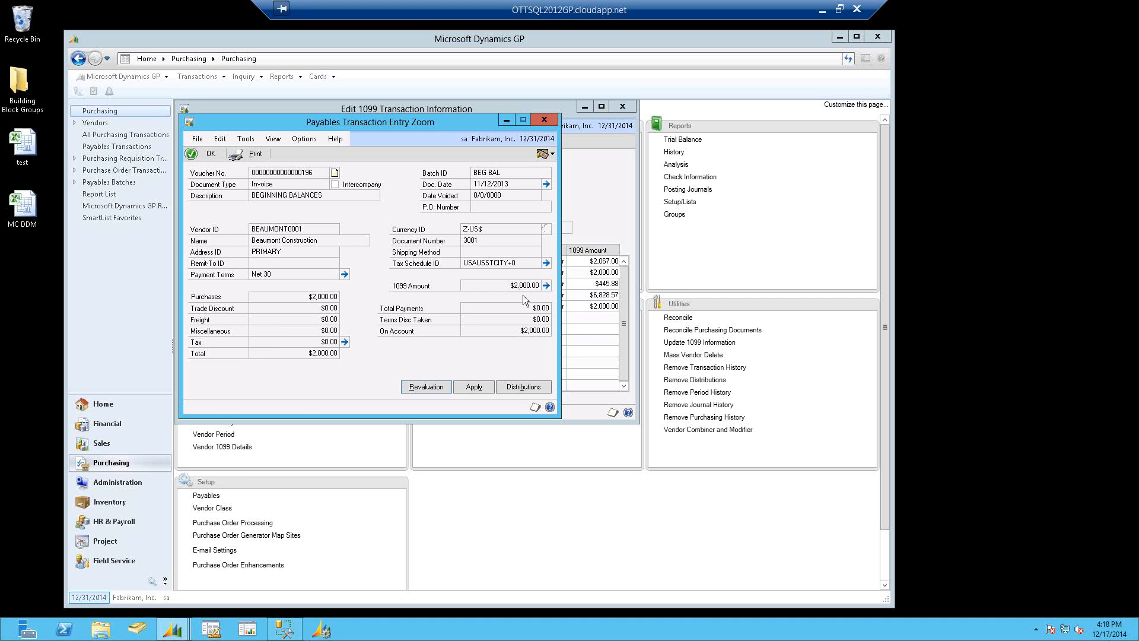
pyautogui.click(545, 120)
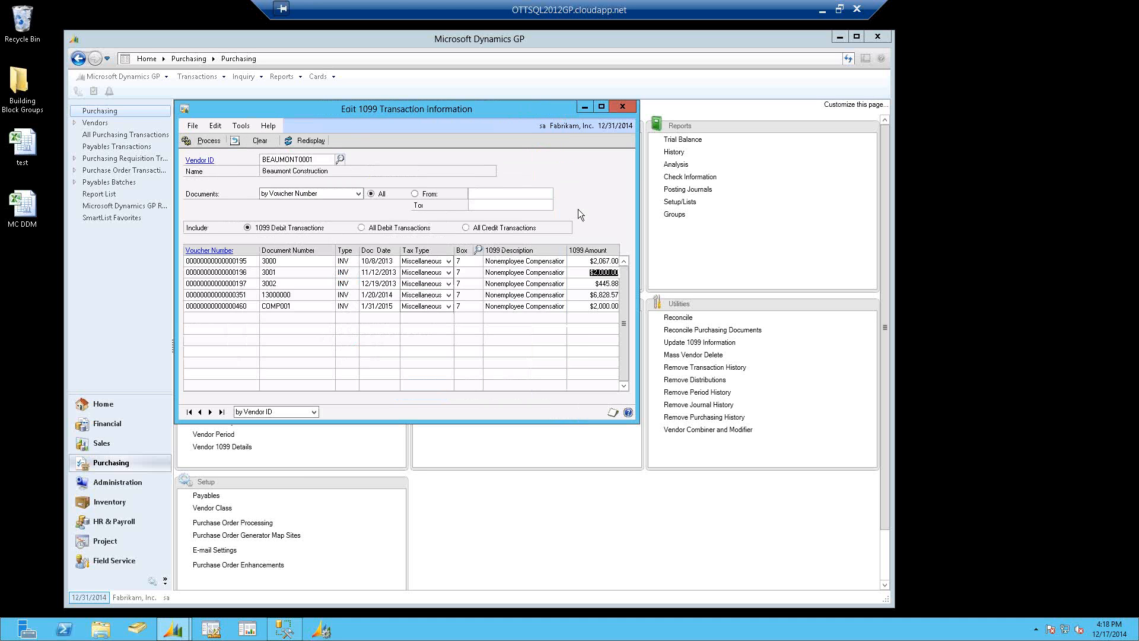
# Set the 1099 amount of Beaumont Construction's document 3001 to $1,000.00 and process the change.
pyautogui.write('3.10')
pyautogui.write('0')
pyautogui.press('Tab')
pyautogui.click(469, 285)
pyautogui.click(204, 142)
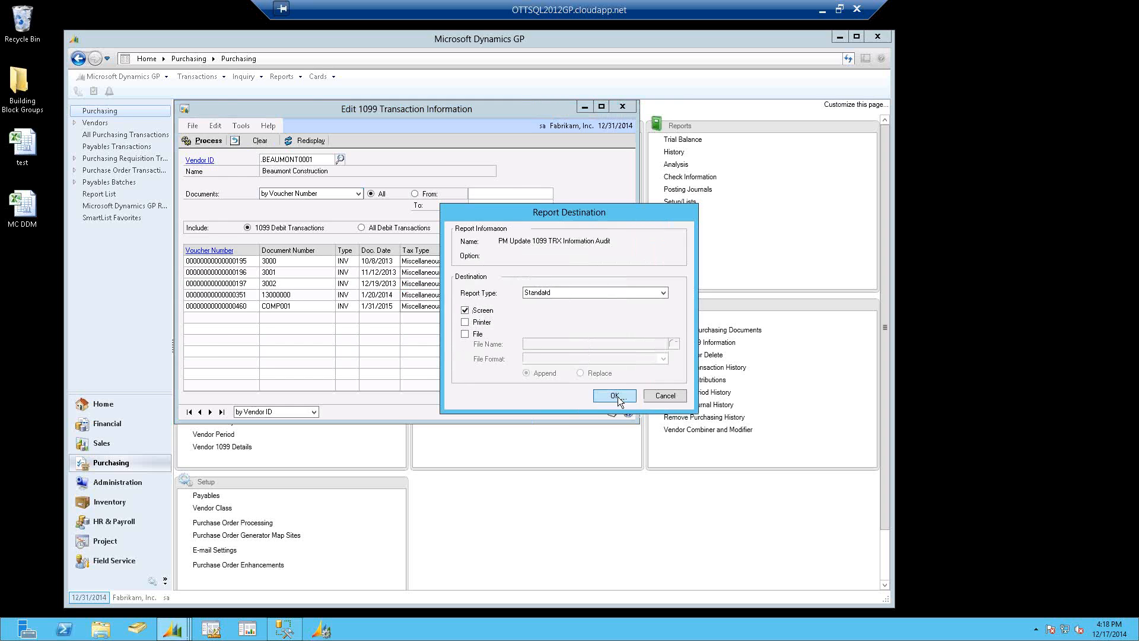
# View the Update 1099 Information Audit Report on screen to compare the old and new 1099 amounts, and close it.
pyautogui.click(614, 396)
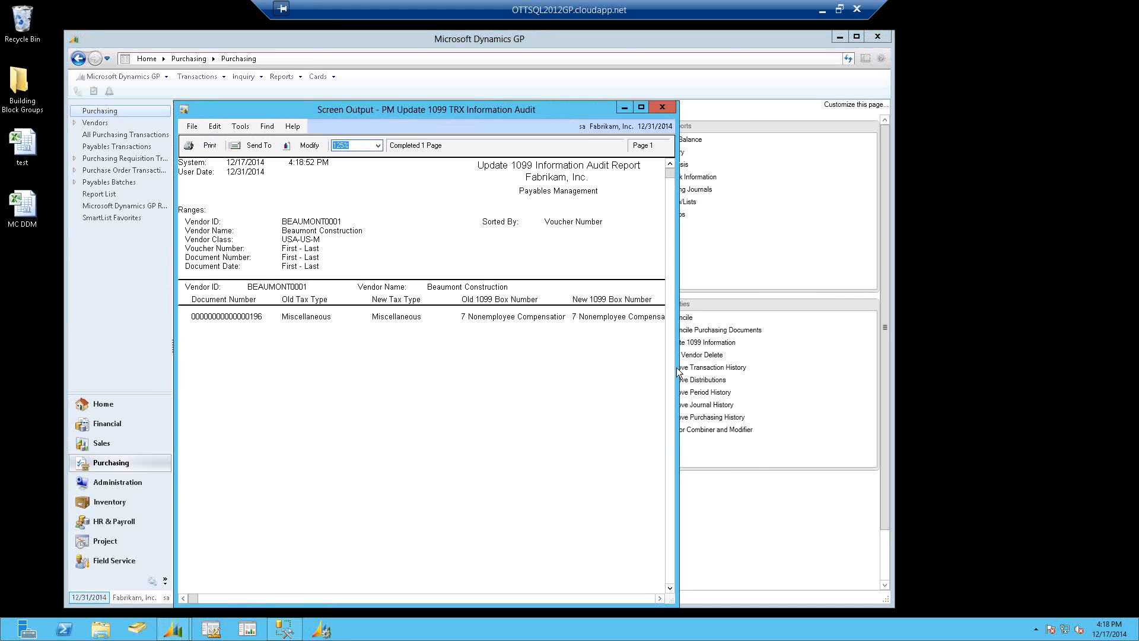
pyautogui.moveTo(677, 368); pyautogui.dragTo(984, 402)
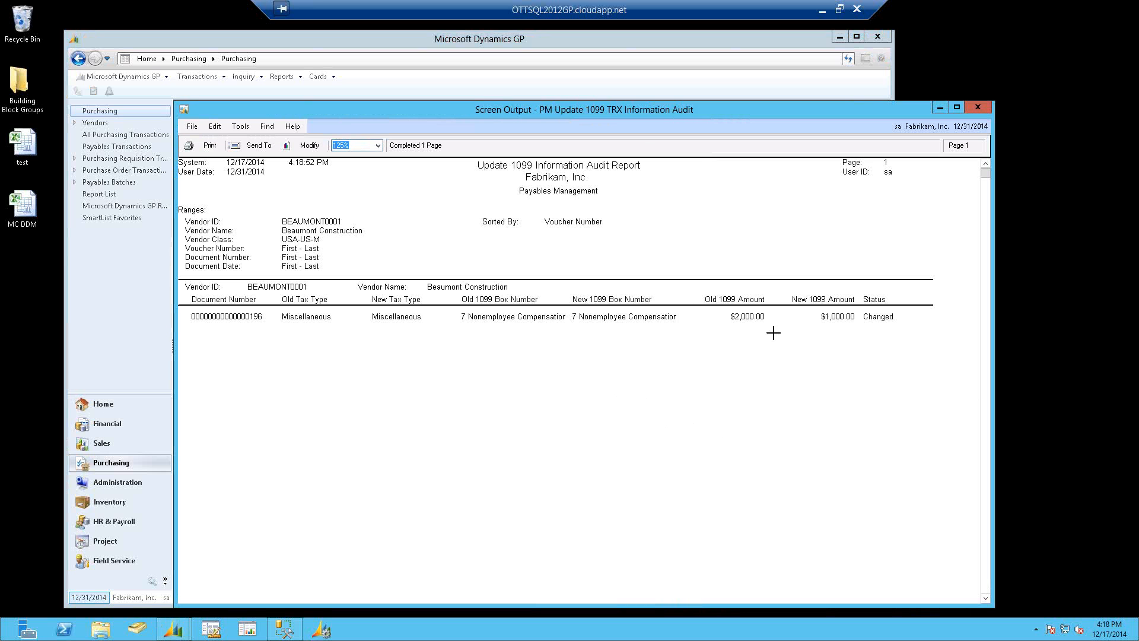
pyautogui.click(976, 108)
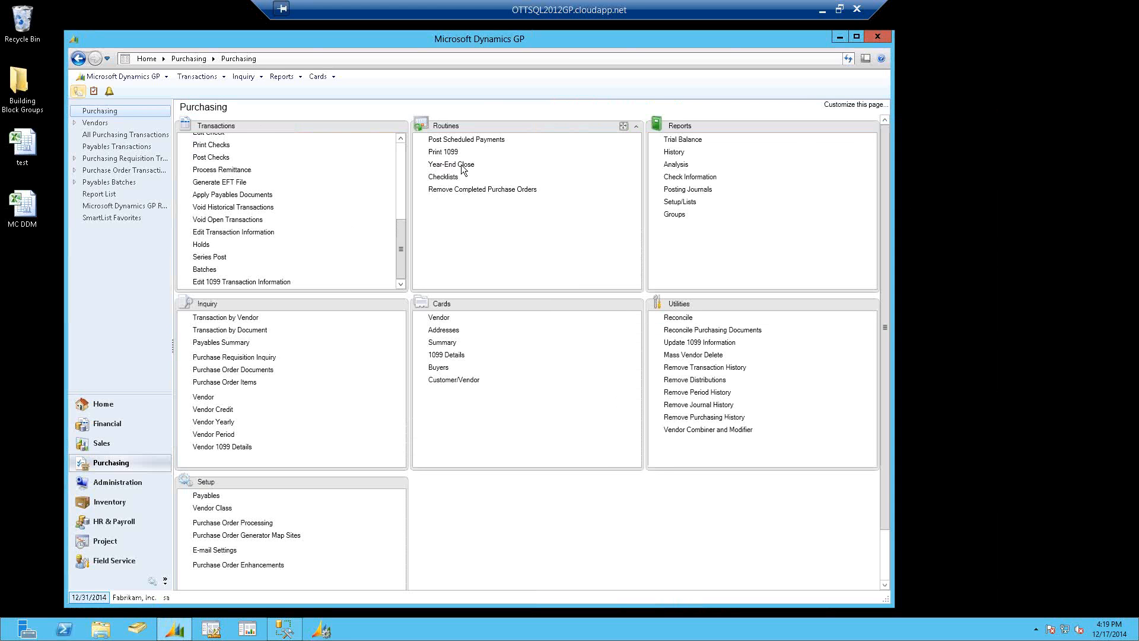
# Preview the 1099 edit list on screen once more to check Beaumont Construction's adjusted amount, and close the report.
pyautogui.click(451, 153)
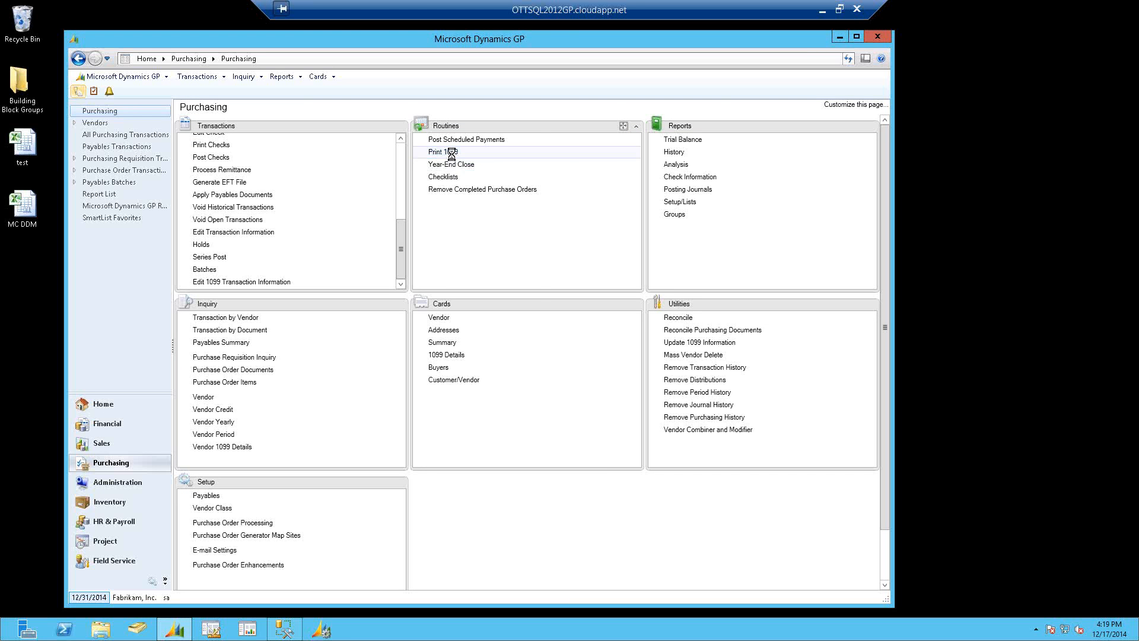
pyautogui.click(533, 174)
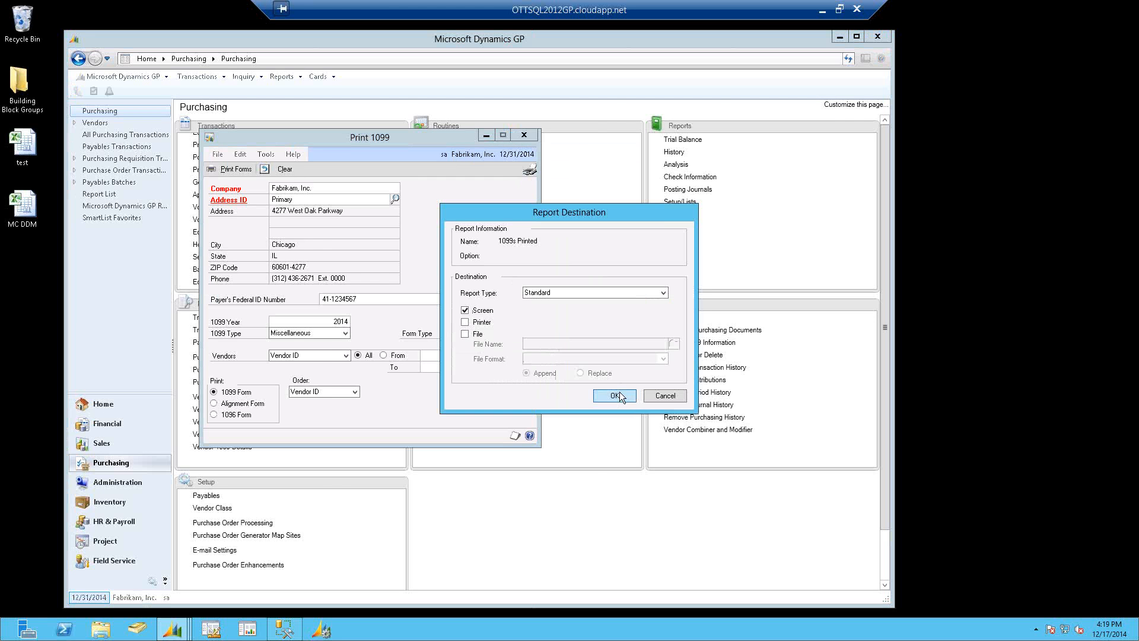
pyautogui.click(619, 392)
pyautogui.moveTo(593, 363); pyautogui.dragTo(985, 382)
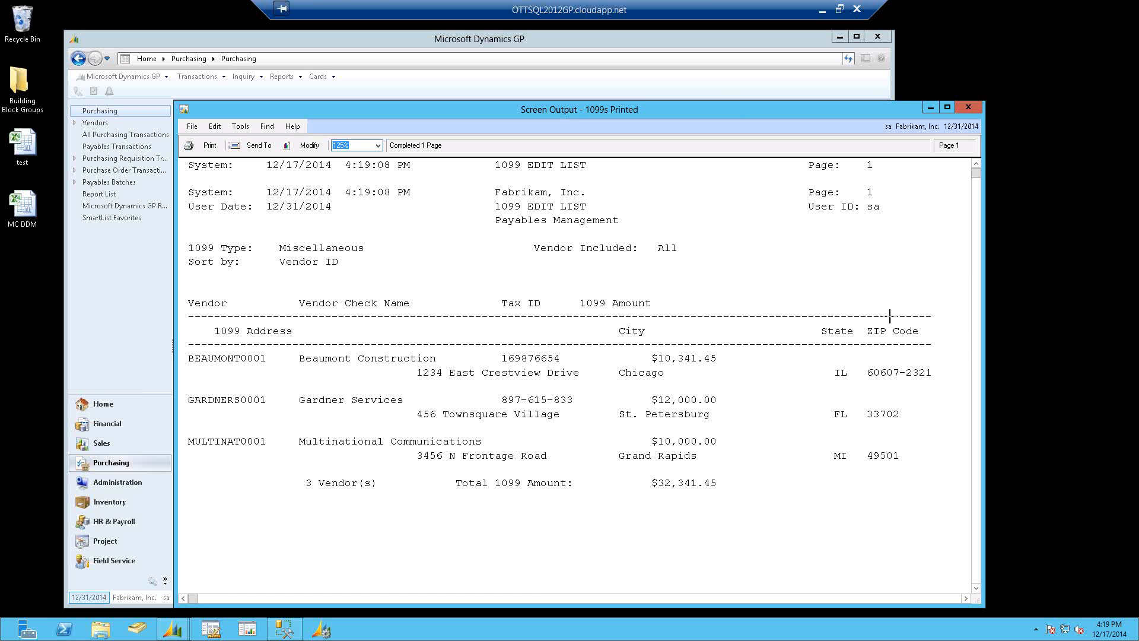
pyautogui.click(967, 109)
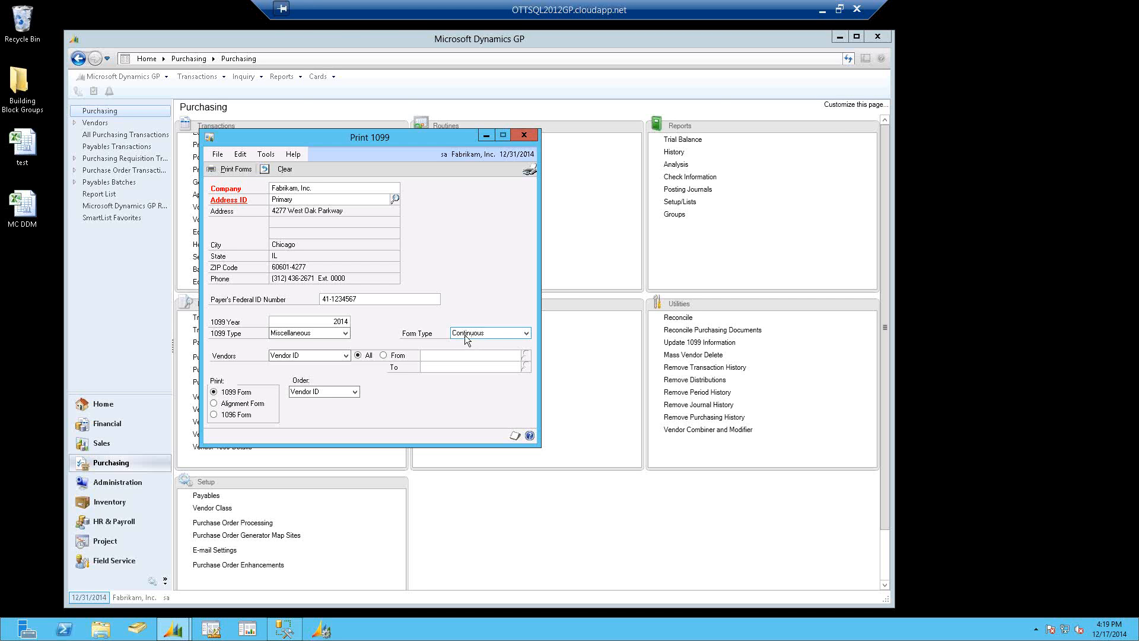
# Set the 1099 form type to Single Feed and print the Miscellaneous forms to screen, closing the preview and Print 1099 when finished.
pyautogui.click(479, 334)
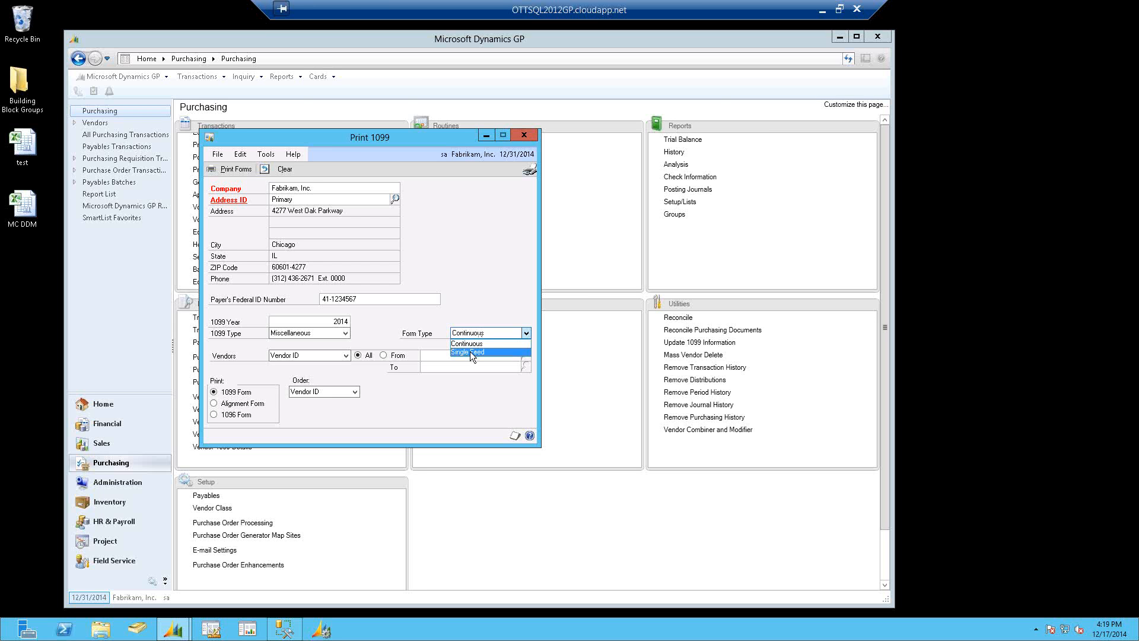
pyautogui.click(470, 351)
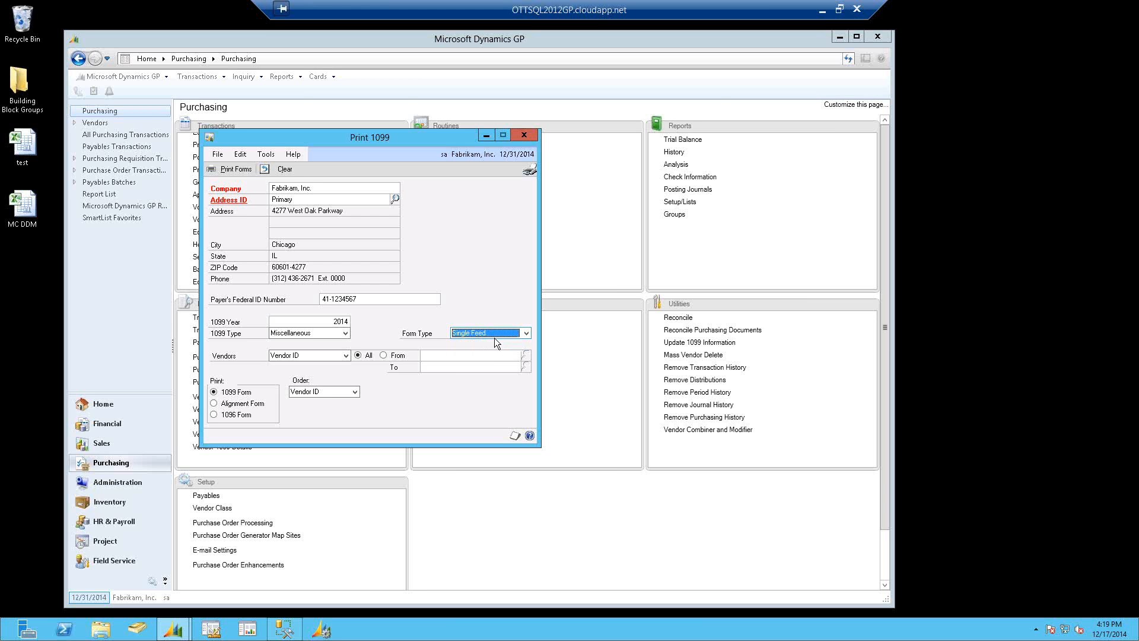
pyautogui.click(370, 299)
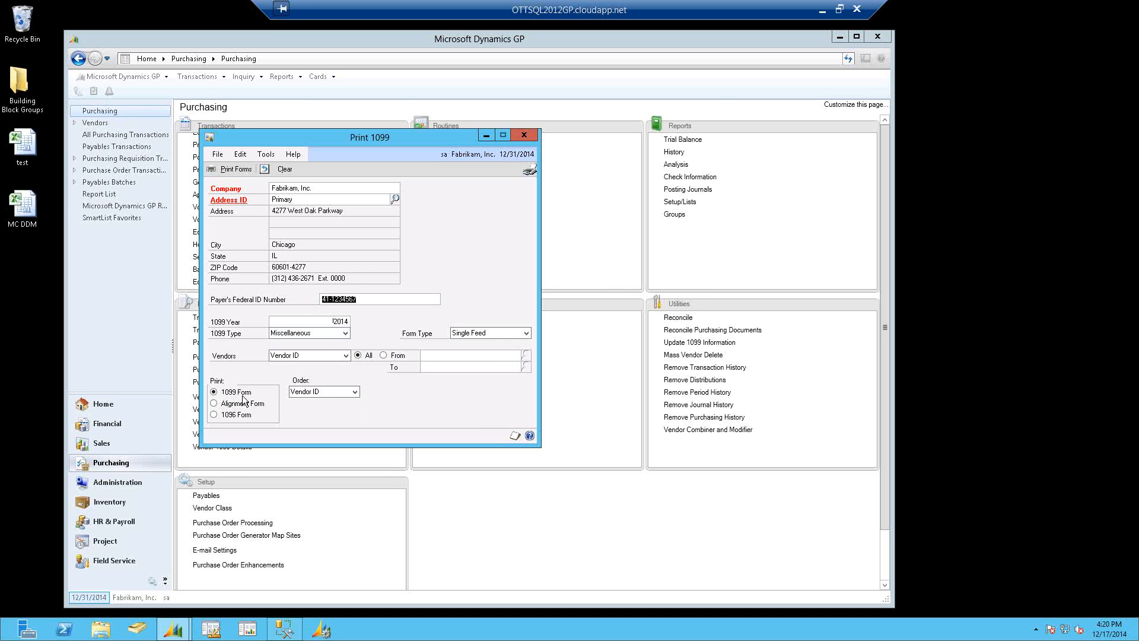
pyautogui.click(228, 171)
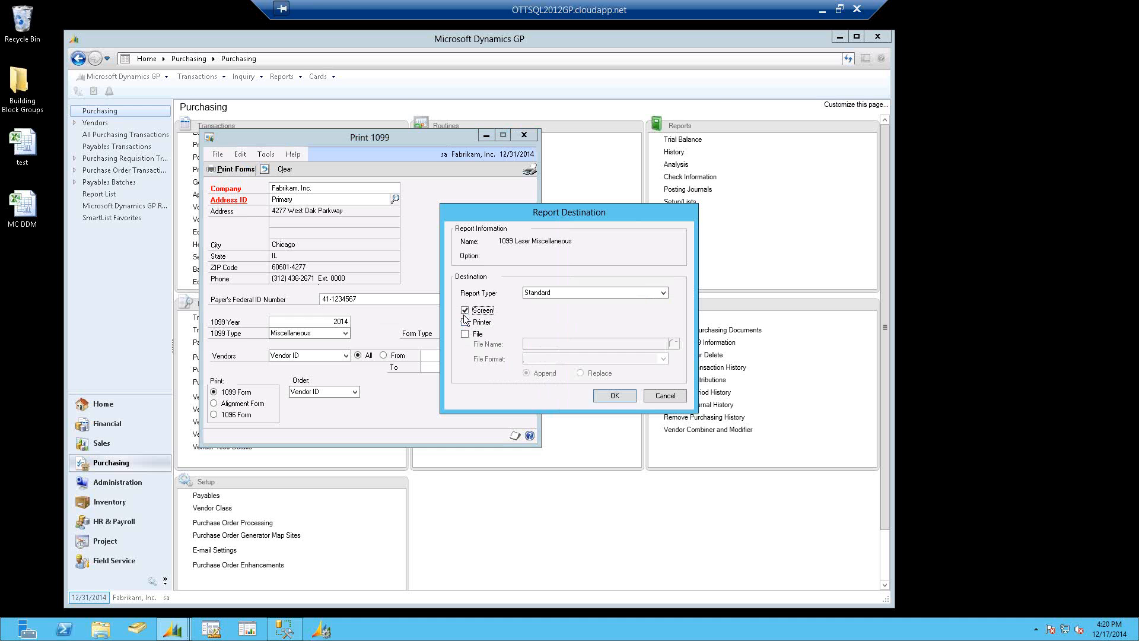
pyautogui.click(614, 395)
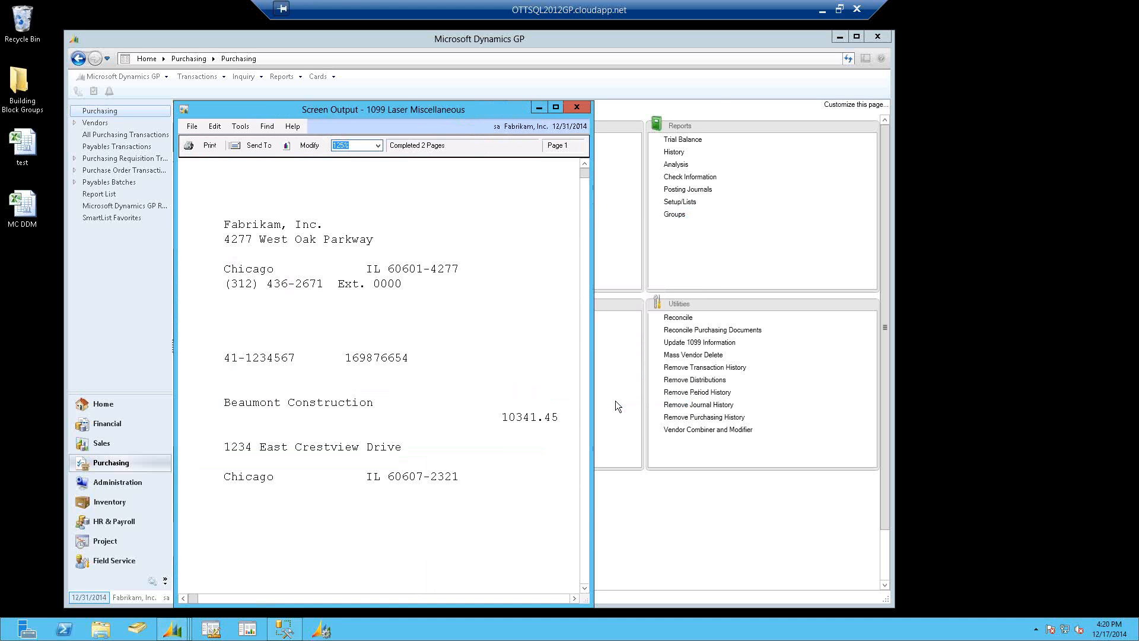
pyautogui.moveTo(591, 378); pyautogui.dragTo(983, 380)
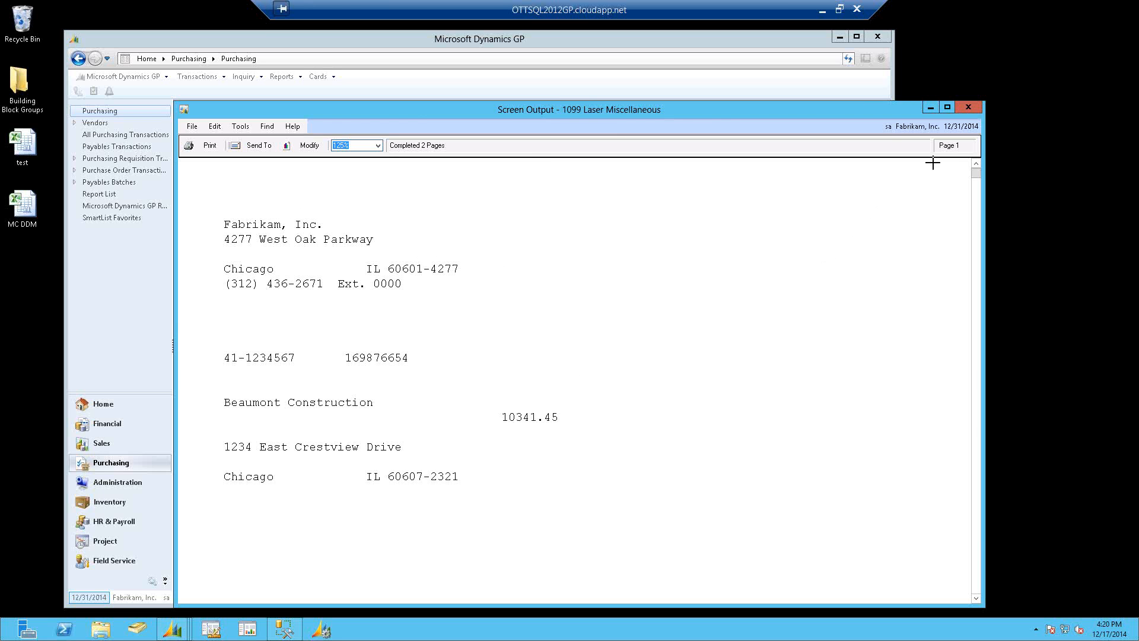
pyautogui.click(968, 109)
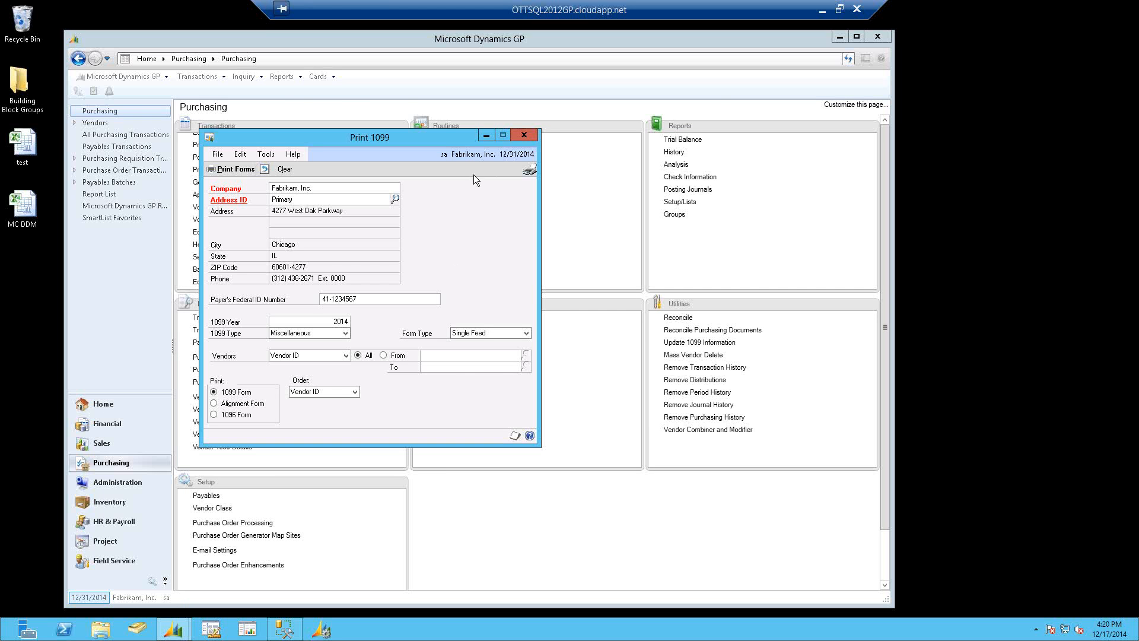
pyautogui.click(523, 135)
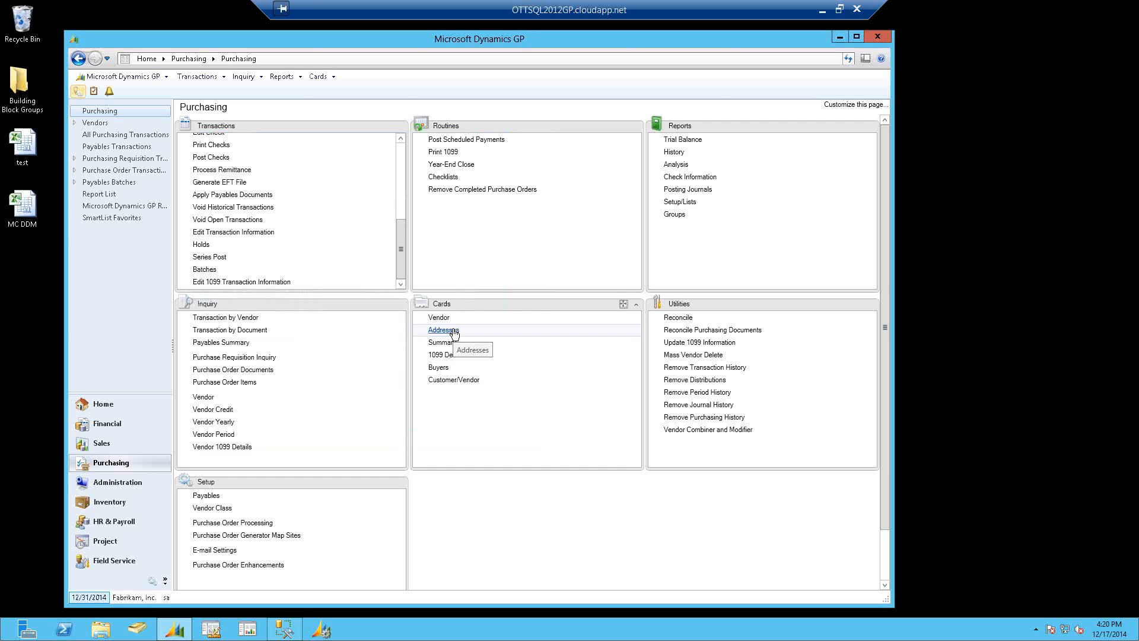
# Run the payables year-end close for All years with Print Report enabled, review the closing report on screen, and close both windows.
pyautogui.click(452, 166)
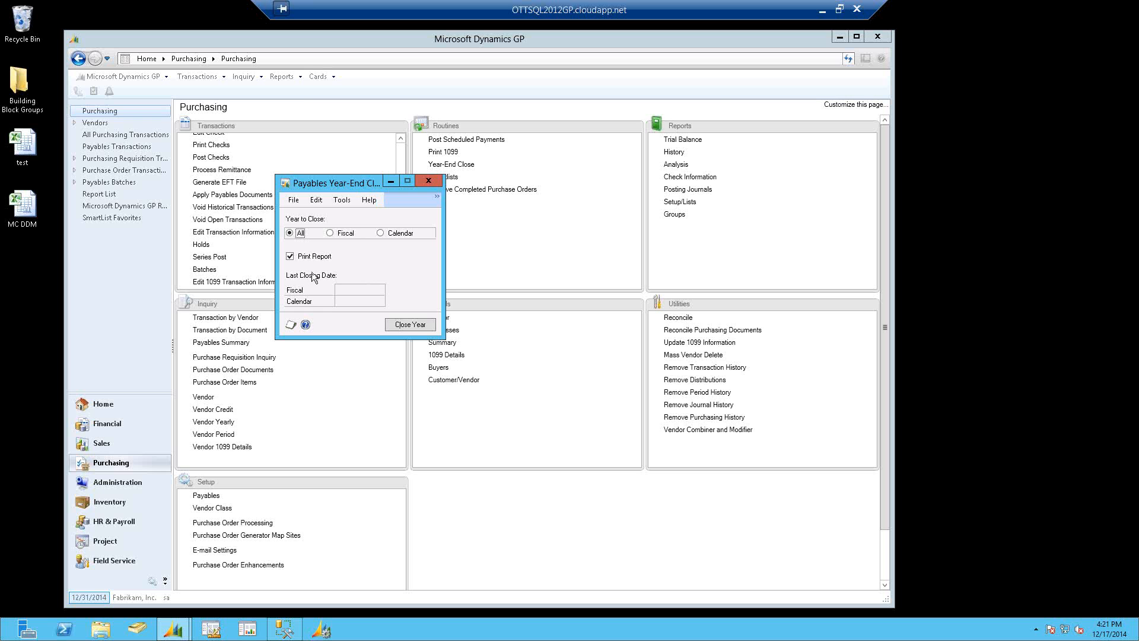
pyautogui.click(413, 325)
pyautogui.click(616, 408)
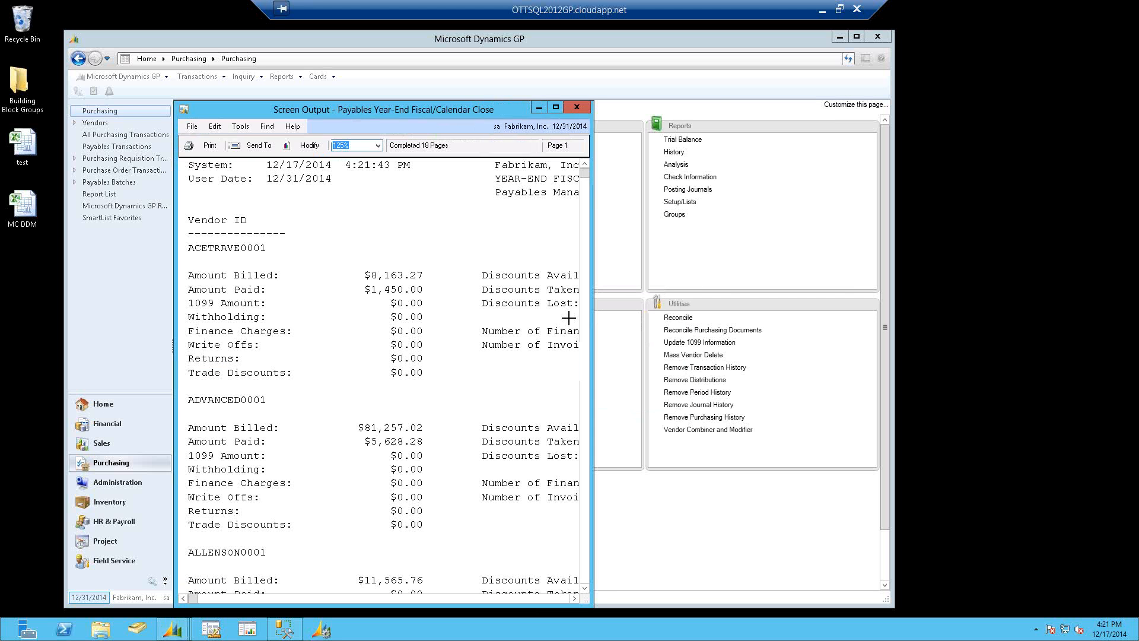
pyautogui.moveTo(591, 208); pyautogui.dragTo(981, 234)
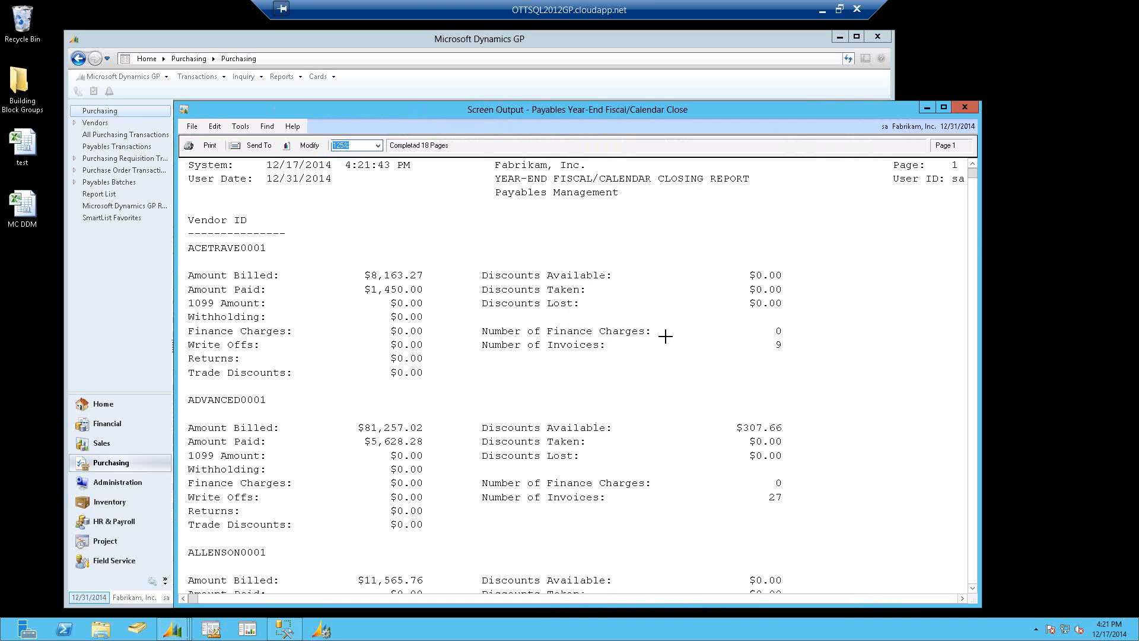
pyautogui.click(965, 107)
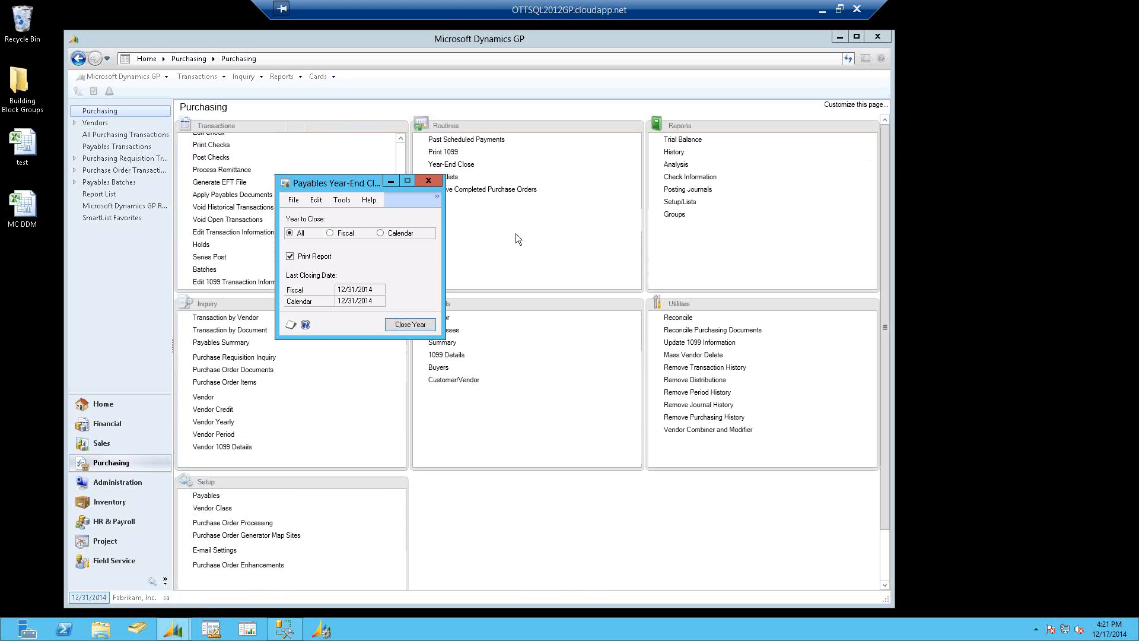
pyautogui.click(428, 181)
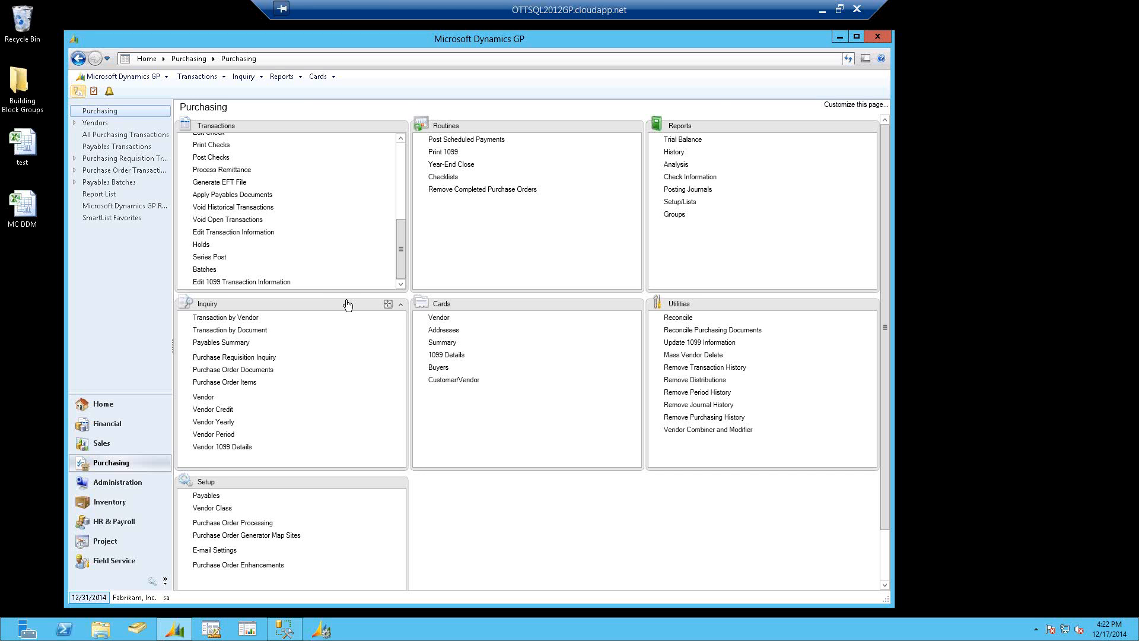
# Preview the Miscellaneous 1099 edit list for 2014 on screen, widen the report to review vendor amounts and addresses, and close Print 1099.
pyautogui.click(451, 153)
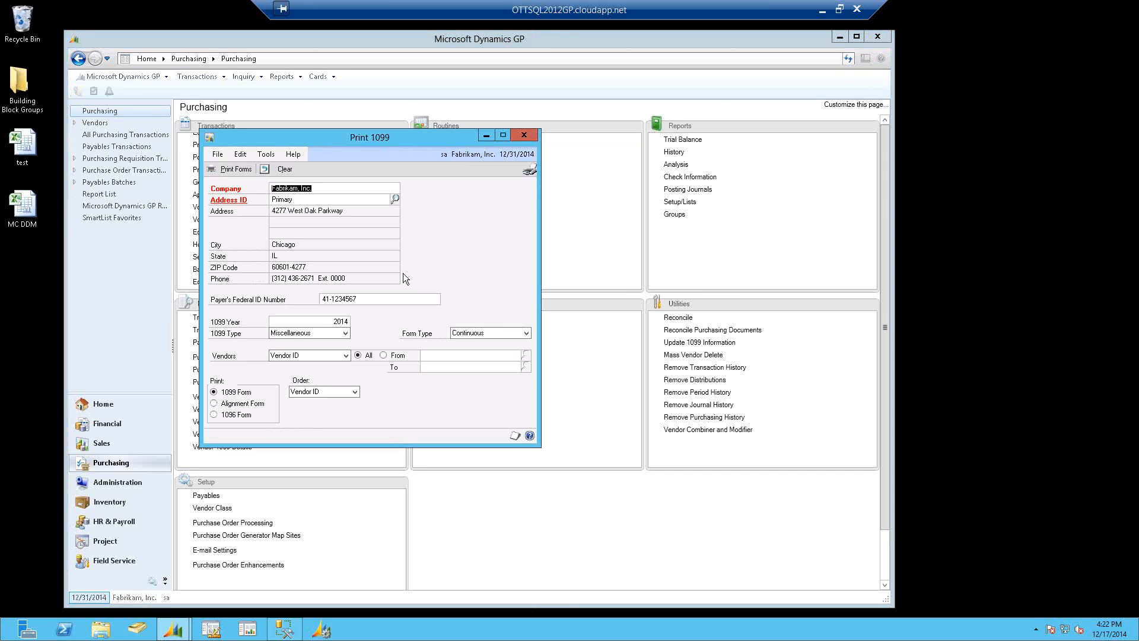
pyautogui.click(529, 170)
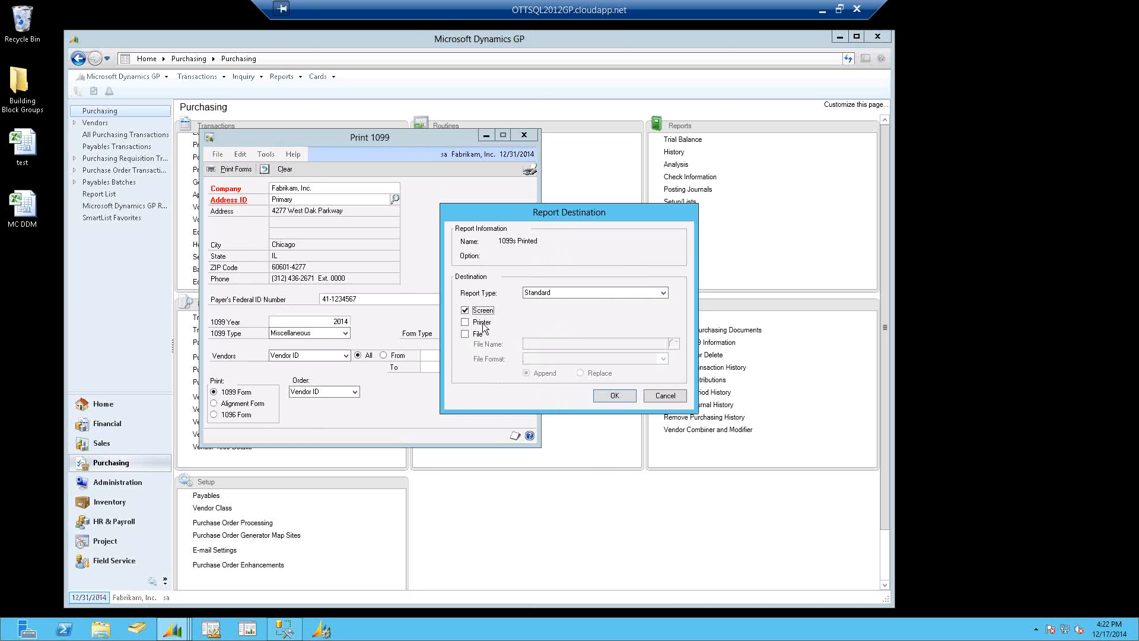
pyautogui.click(615, 395)
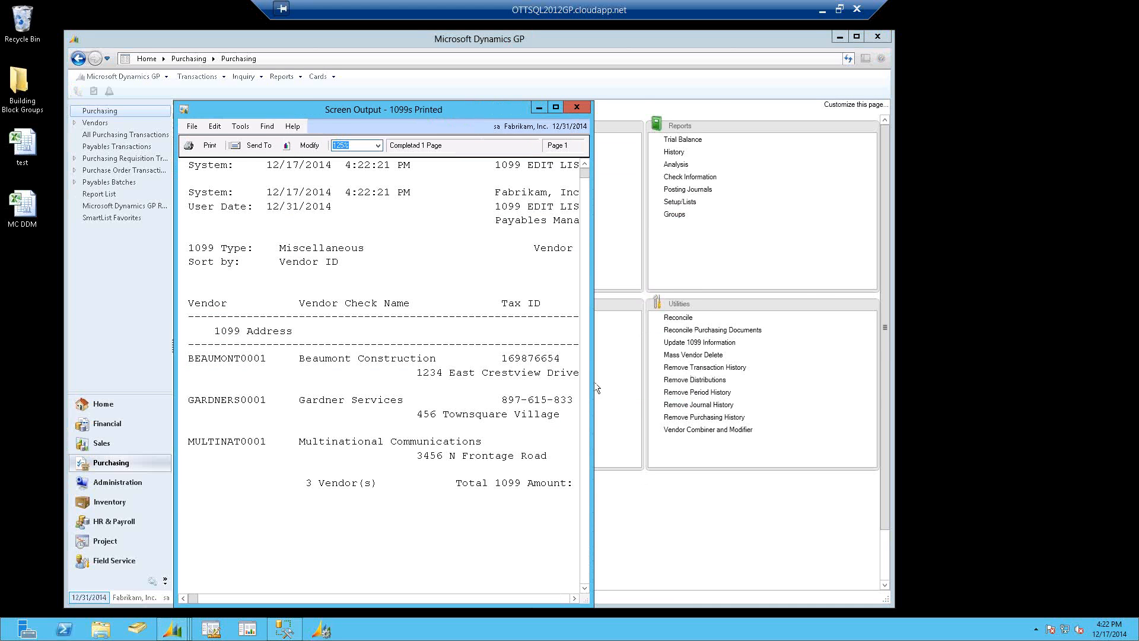
pyautogui.moveTo(646, 383); pyautogui.dragTo(952, 380)
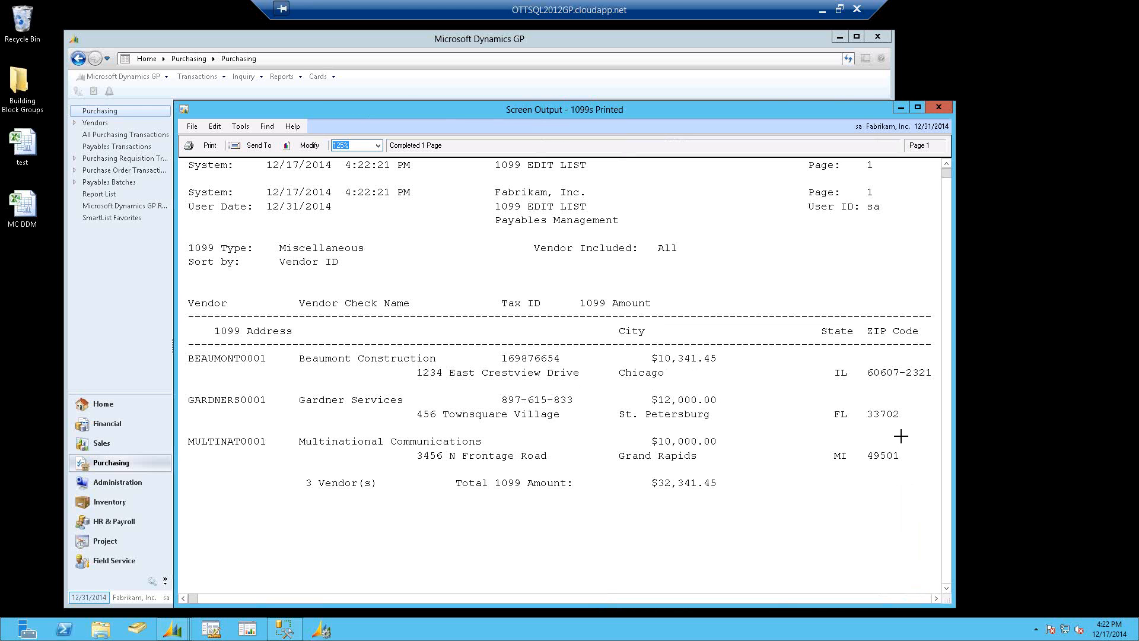
pyautogui.click(938, 109)
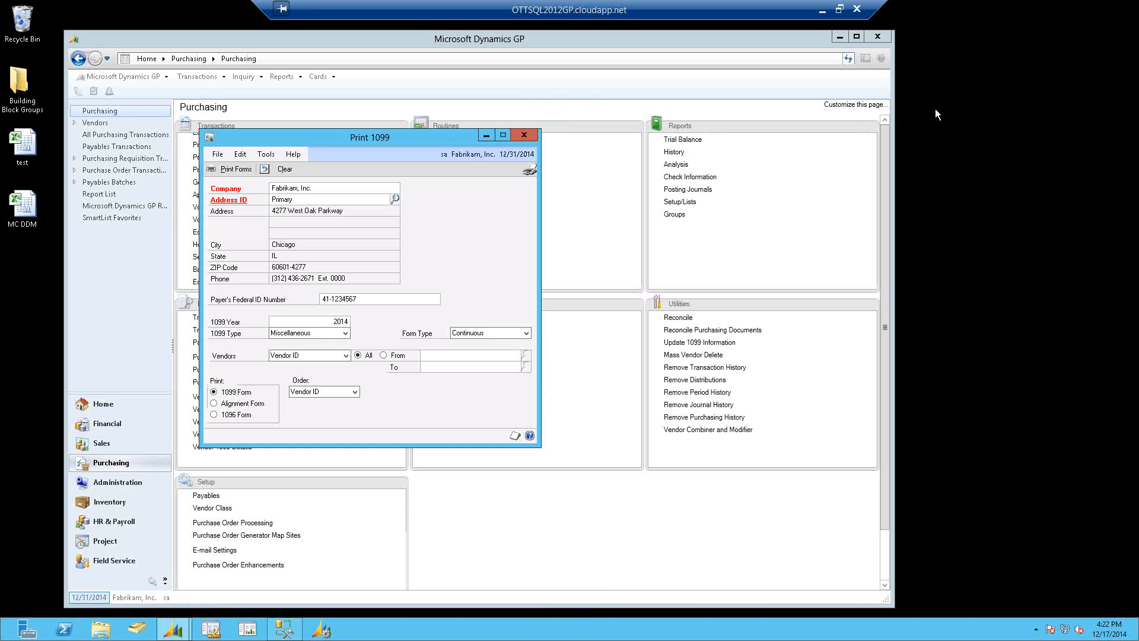
pyautogui.click(527, 138)
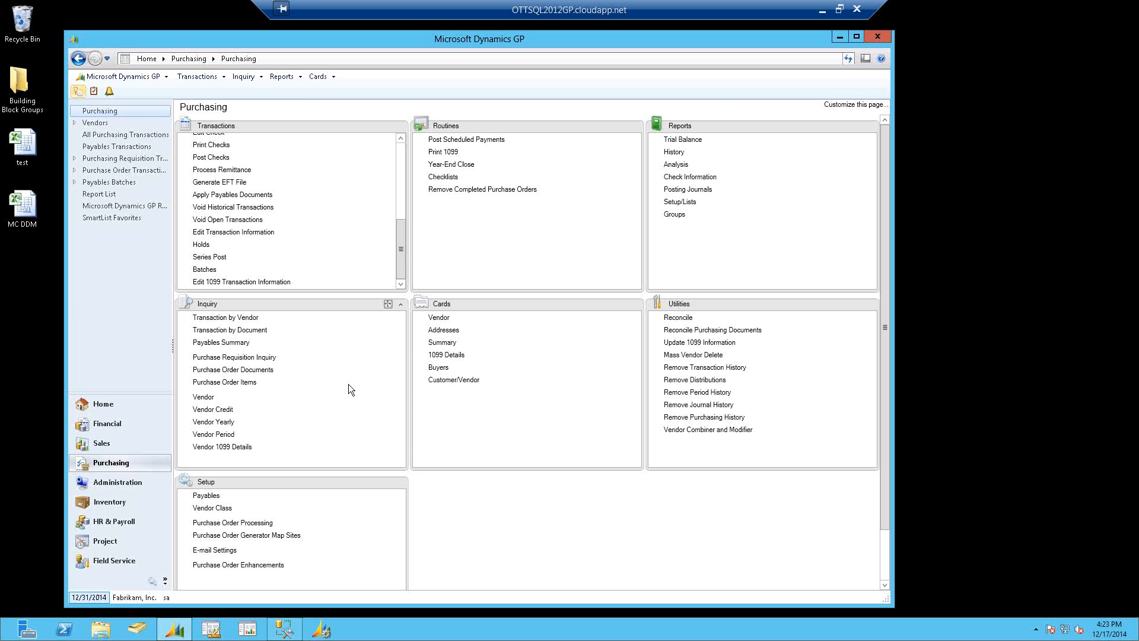
# Prepare fixed asset depreciation for all assets with target date 1/23/2014 and the INTERNAL book, and close the window without depreciating.
pyautogui.click(125, 424)
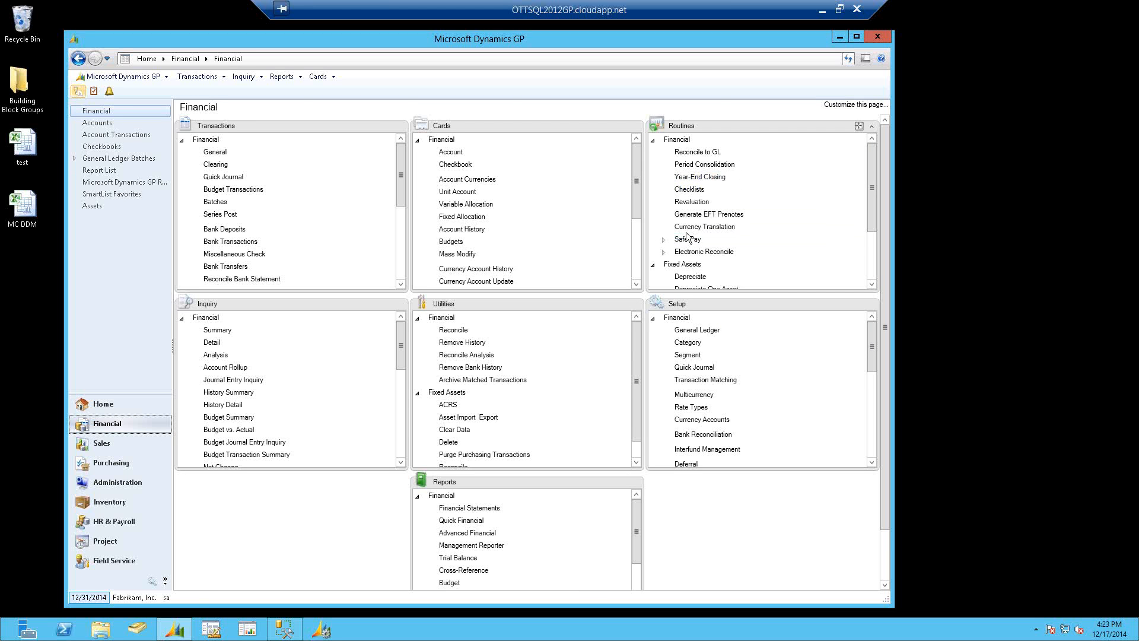
pyautogui.click(654, 142)
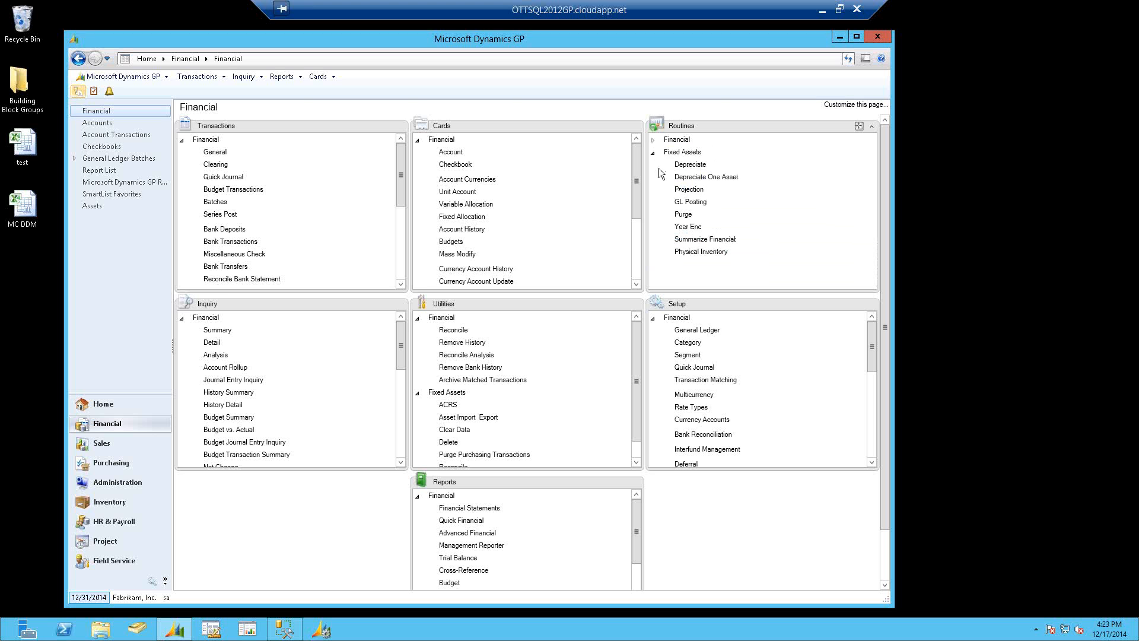
pyautogui.click(690, 166)
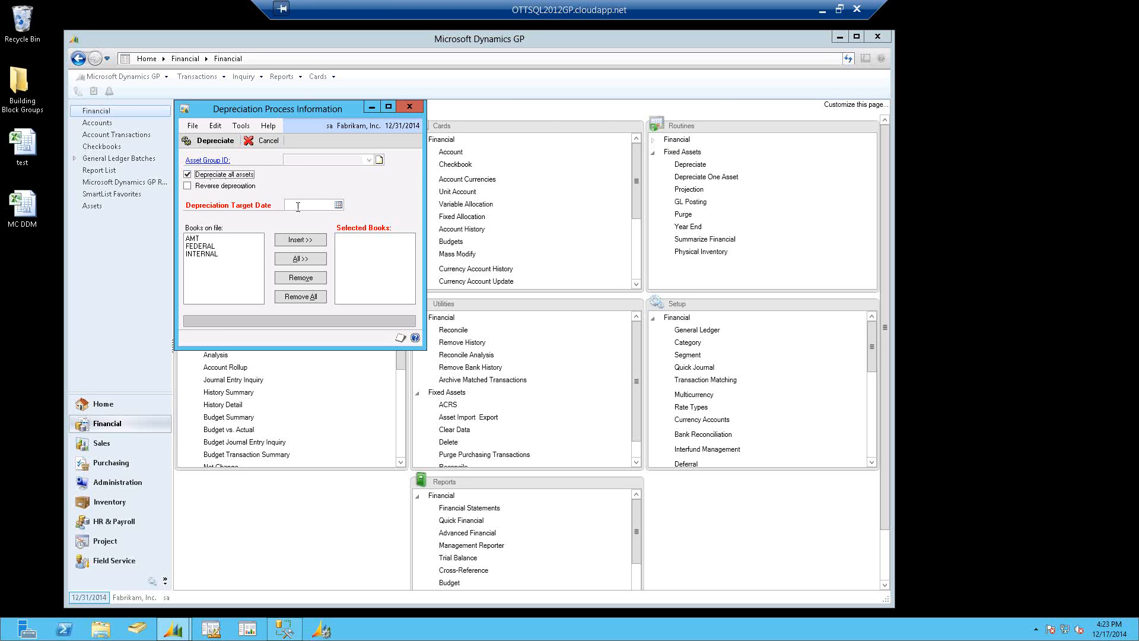
pyautogui.click(299, 206)
pyautogui.write('123114')
pyautogui.press('Tab')
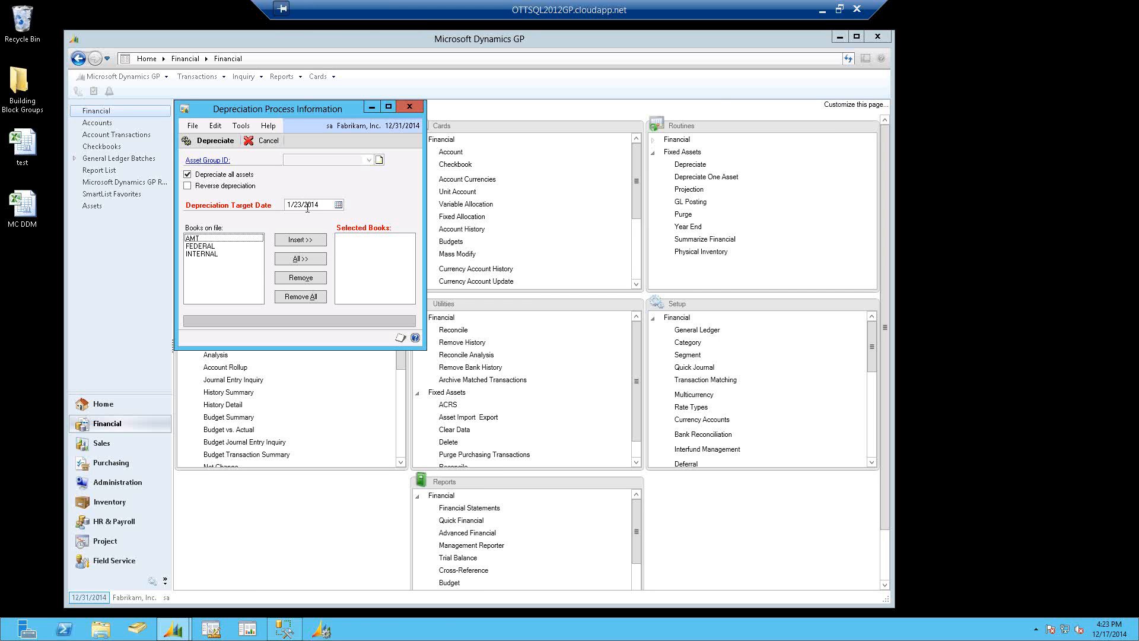
pyautogui.click(202, 253)
pyautogui.click(299, 240)
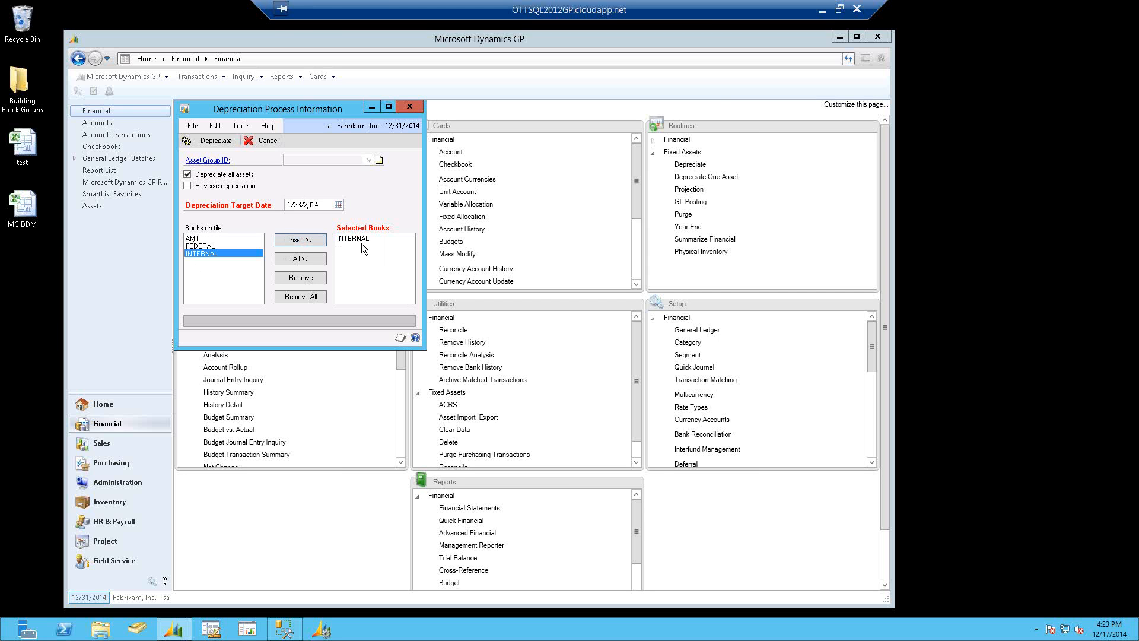
pyautogui.click(358, 242)
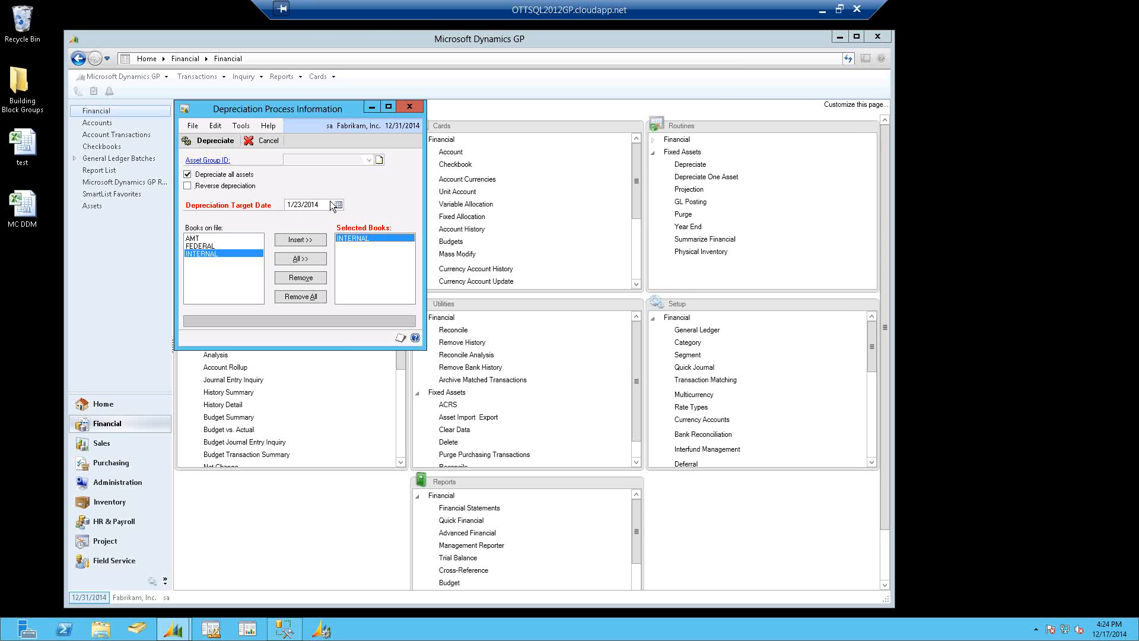
pyautogui.click(410, 107)
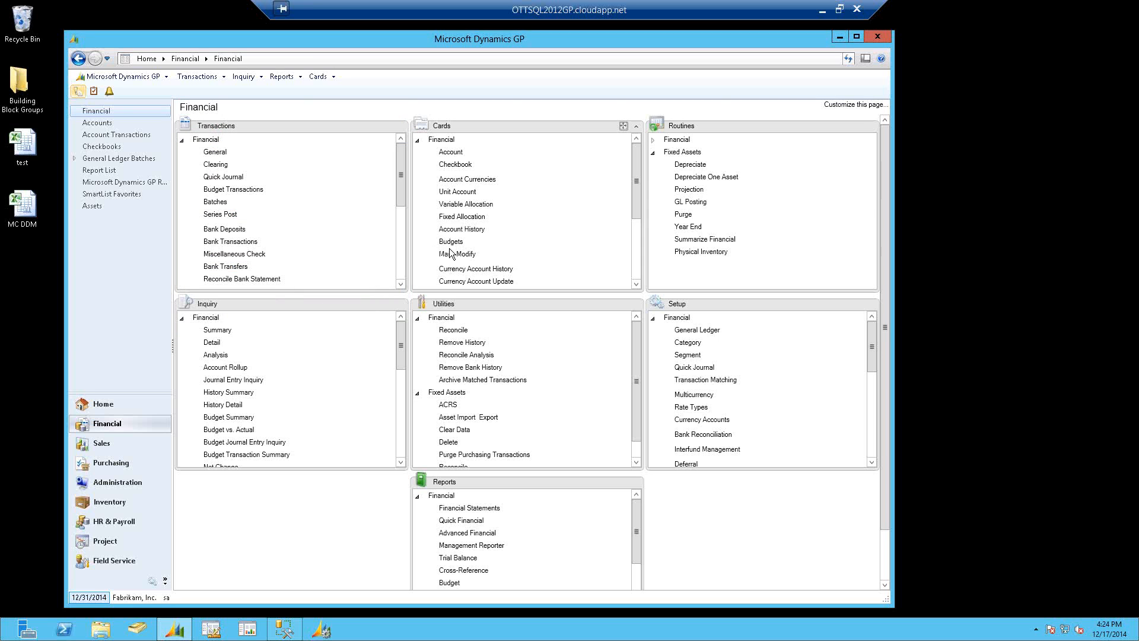
# Try to process a fixed assets general ledger posting batch restricted to periods through 2014-012, and close the posting window.
pyautogui.click(694, 202)
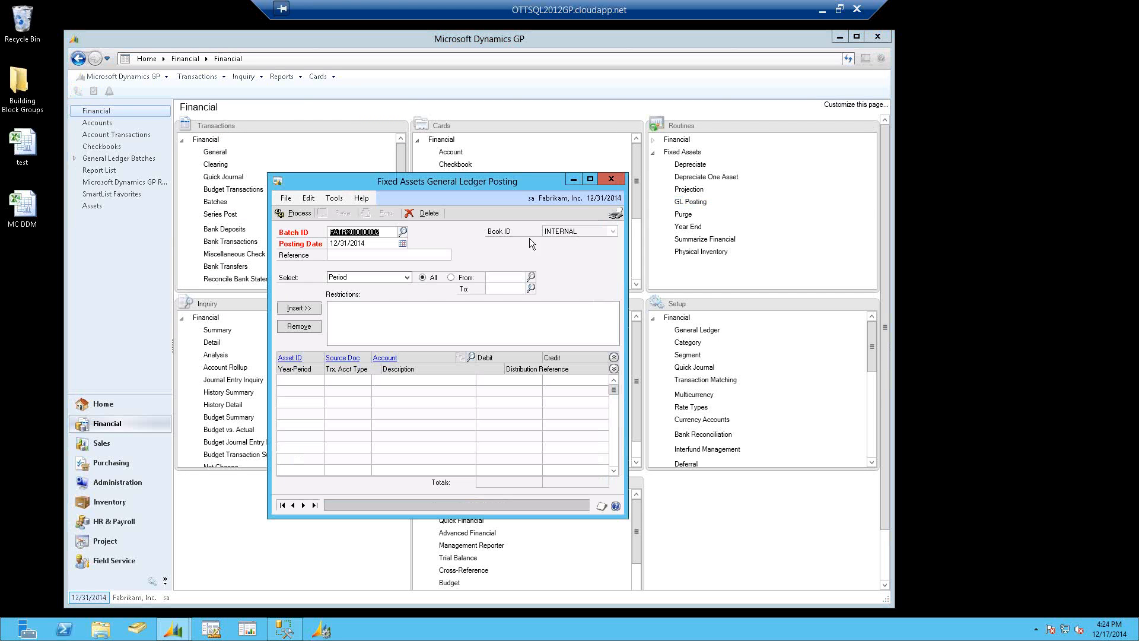
pyautogui.click(368, 243)
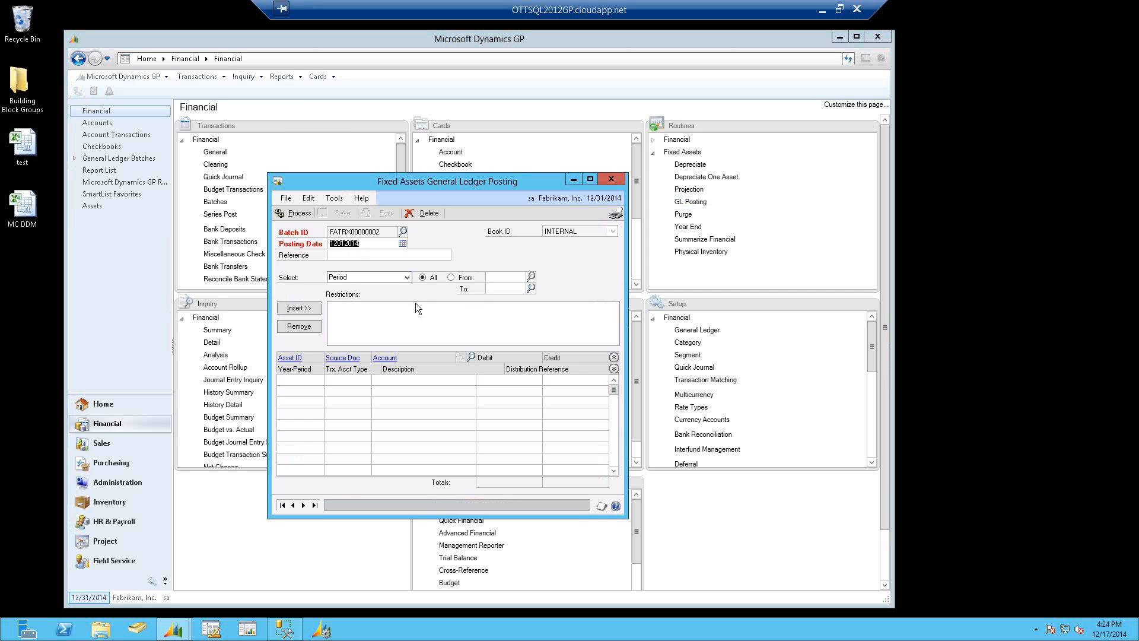
pyautogui.click(500, 288)
pyautogui.write('2014-012')
pyautogui.click(301, 307)
pyautogui.click(301, 217)
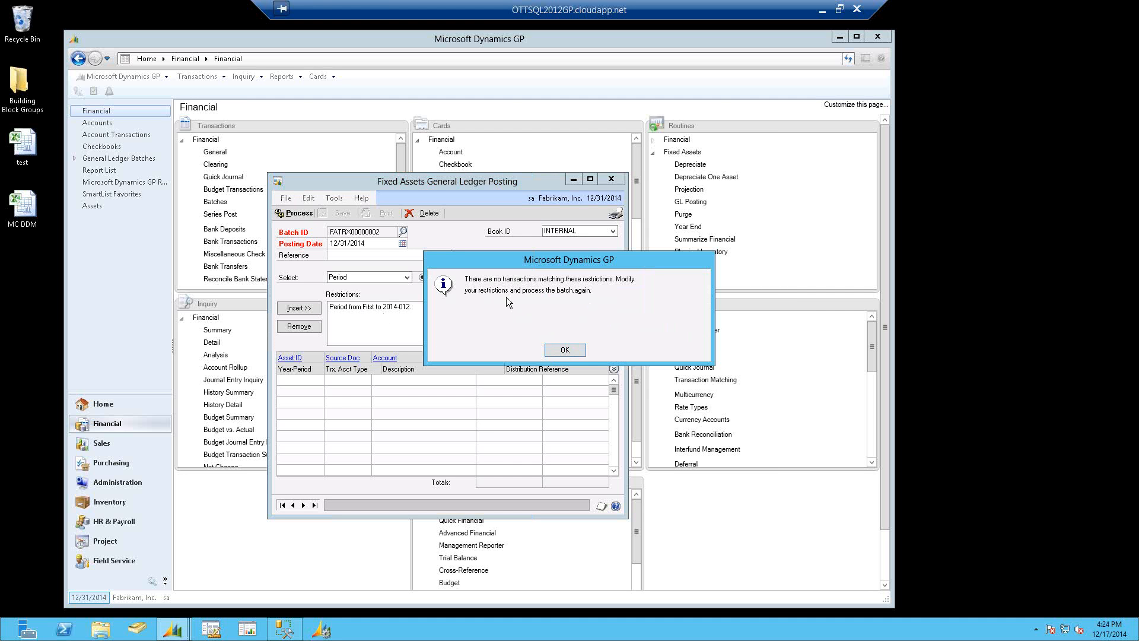
pyautogui.click(566, 350)
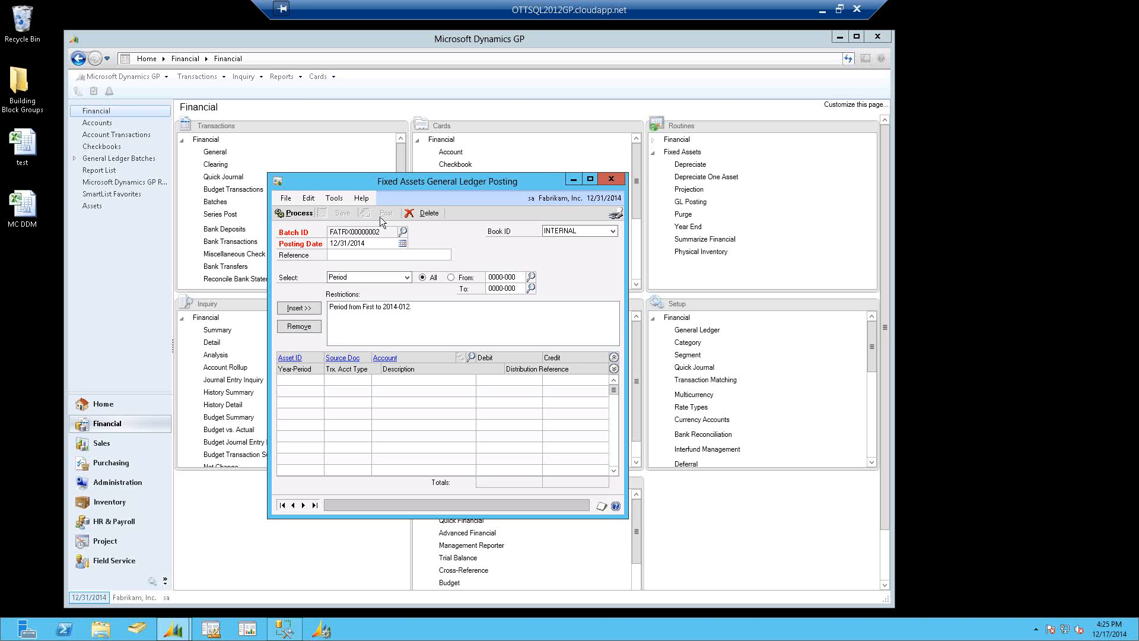
pyautogui.click(612, 182)
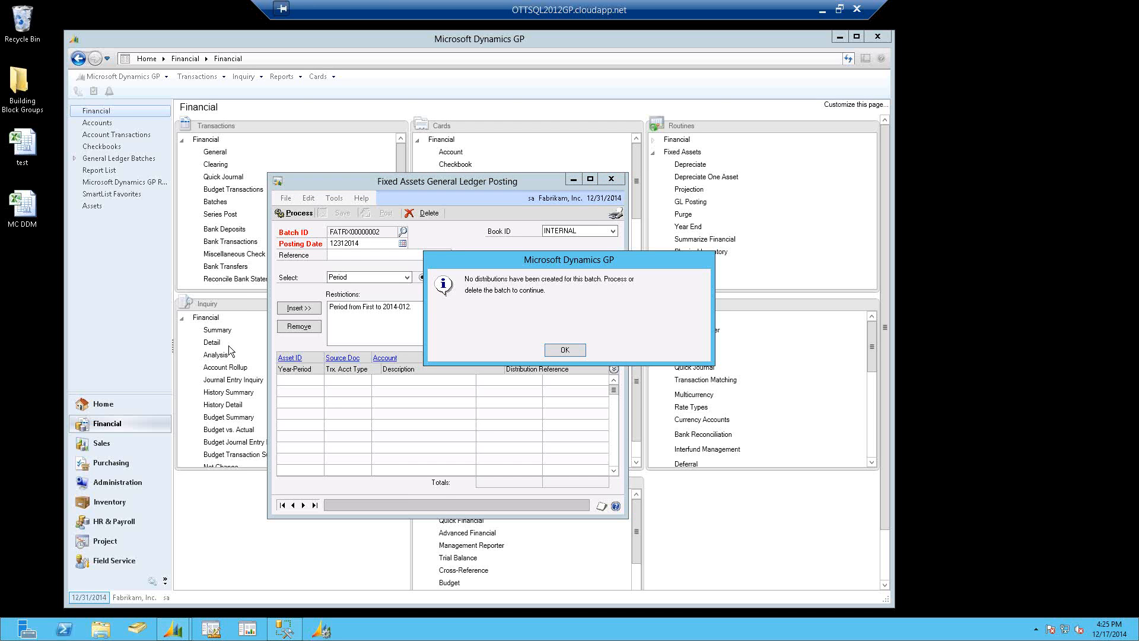
pyautogui.click(564, 350)
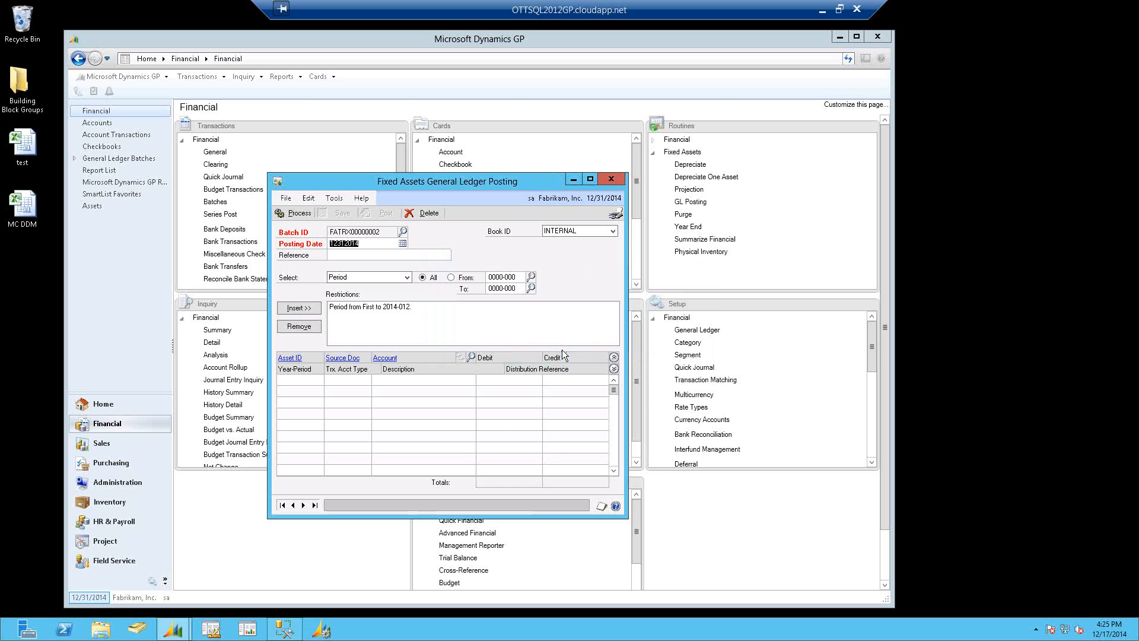
pyautogui.click(611, 180)
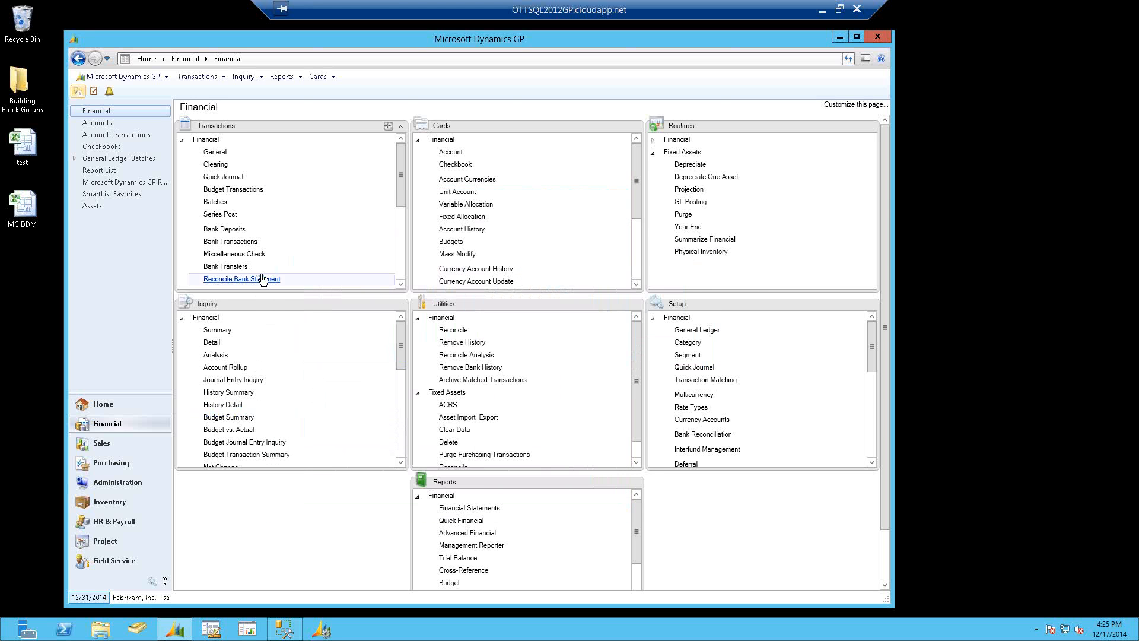
# Display the YEAR END CLOSING SmartList for Fixed Assets Books to review depreciation by book and asset.
pyautogui.click(78, 92)
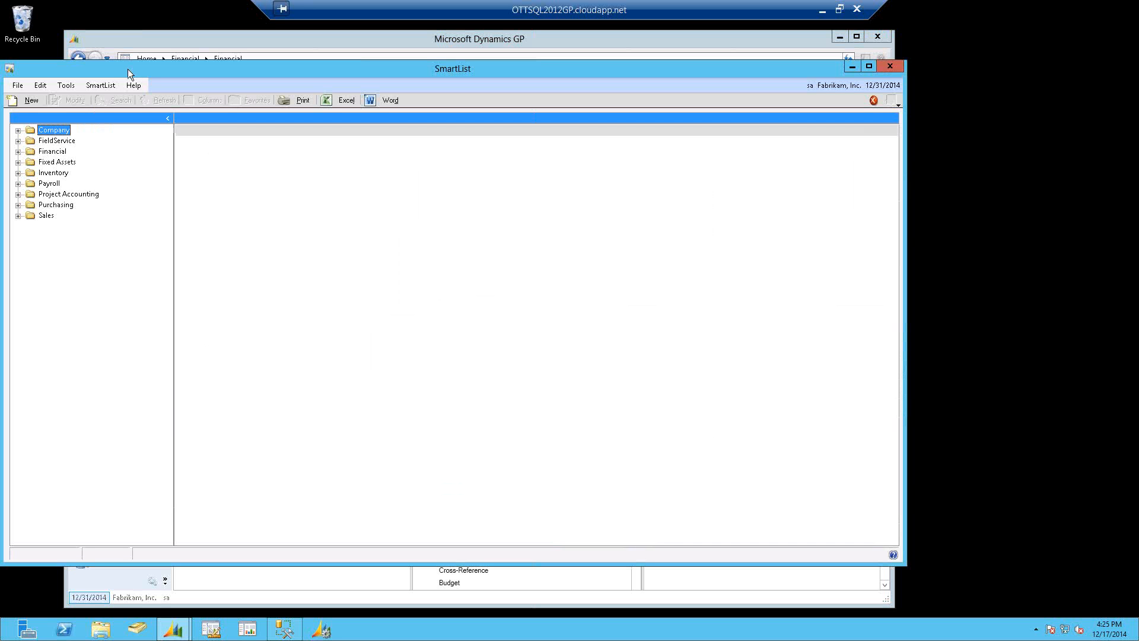
pyautogui.click(18, 162)
pyautogui.click(31, 183)
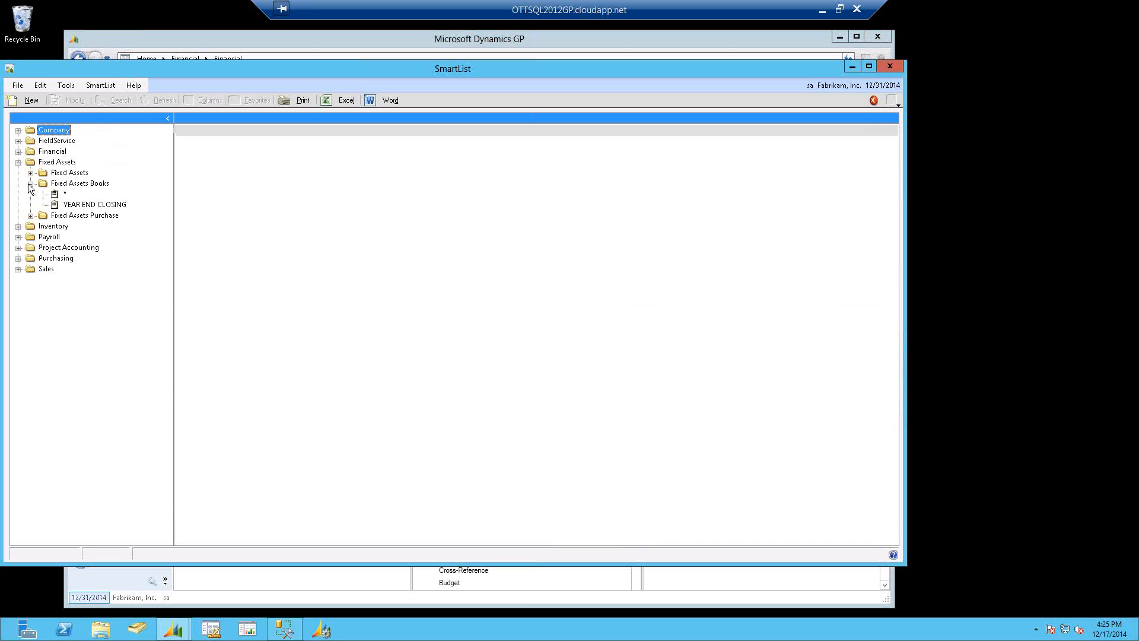
pyautogui.click(89, 205)
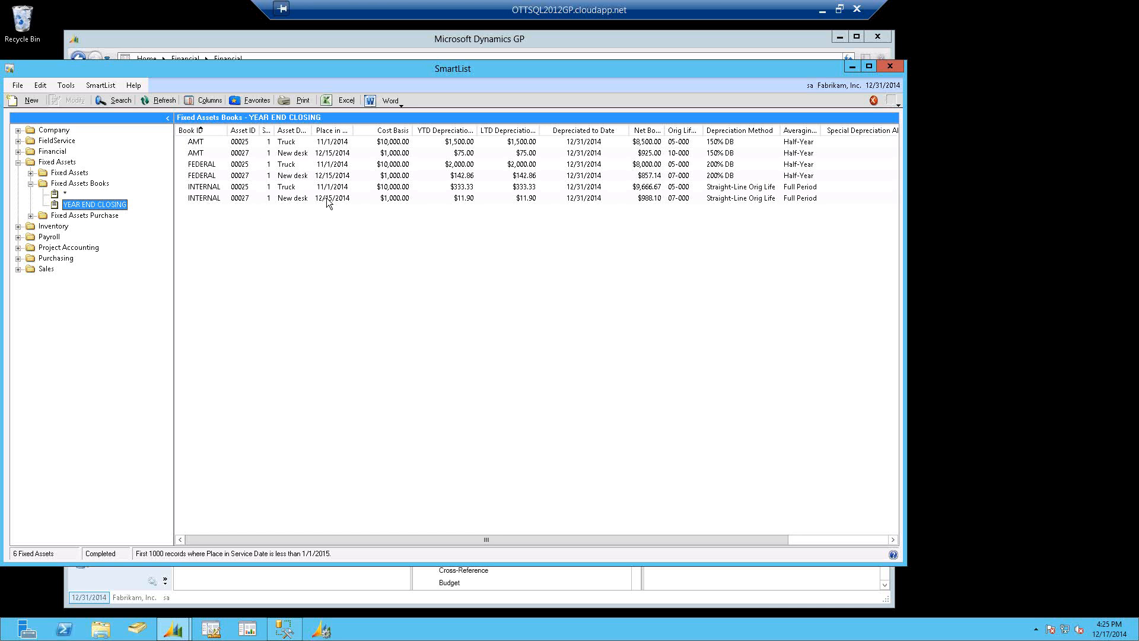
# View the Asset Book record for the truck's AMT book from the SmartList, and close both the record and SmartList.
pyautogui.click(402, 143)
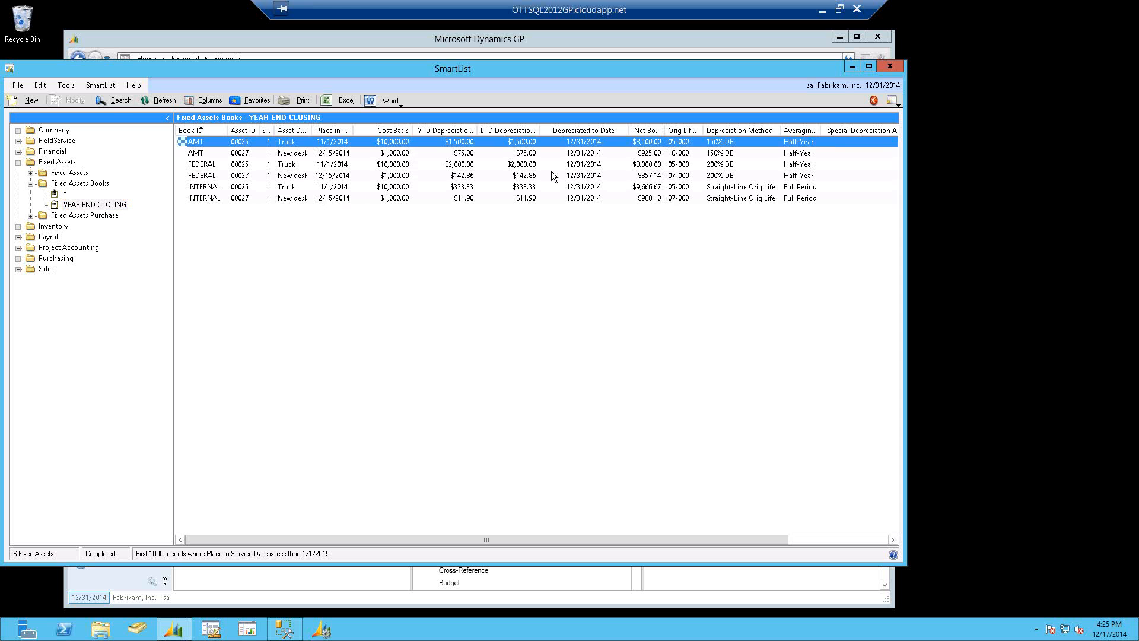
pyautogui.click(895, 102)
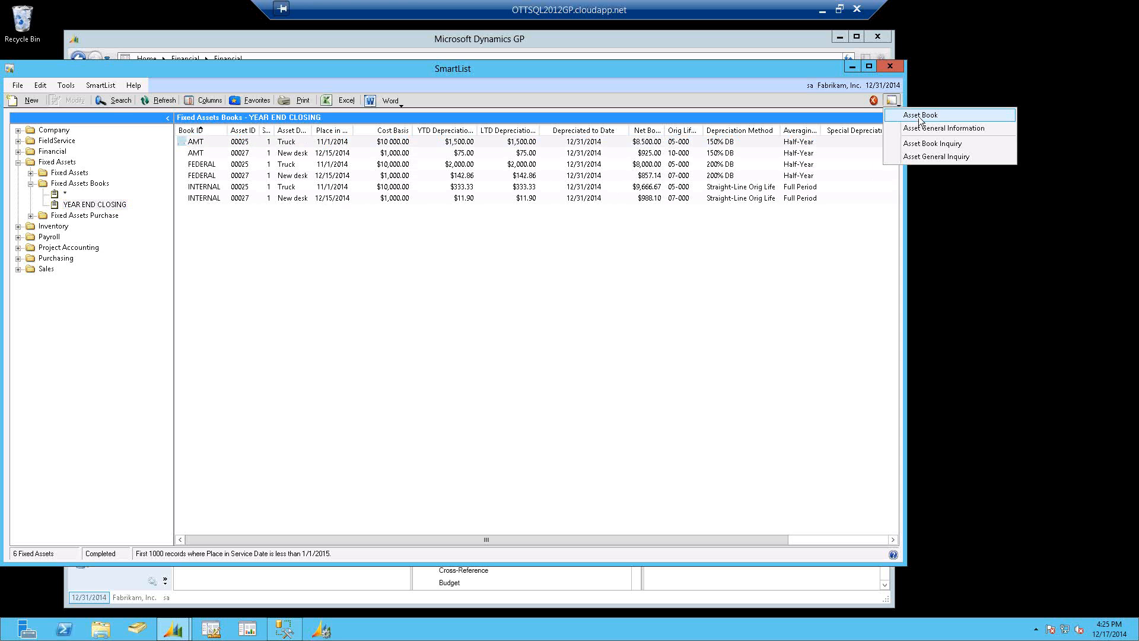
pyautogui.click(918, 115)
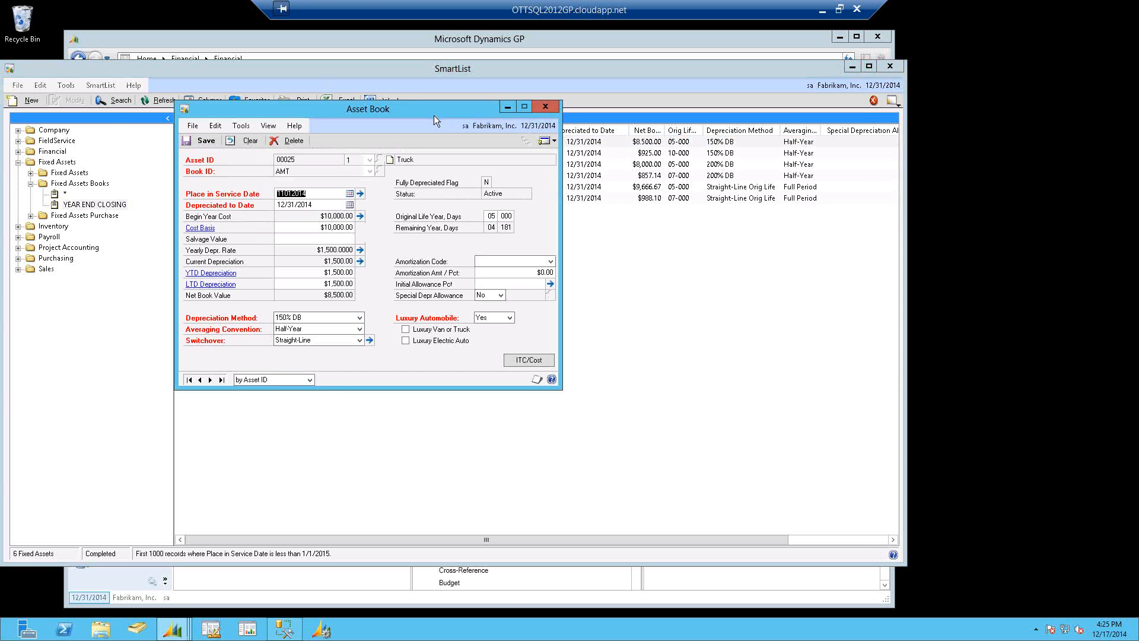
pyautogui.moveTo(433, 116); pyautogui.dragTo(524, 236)
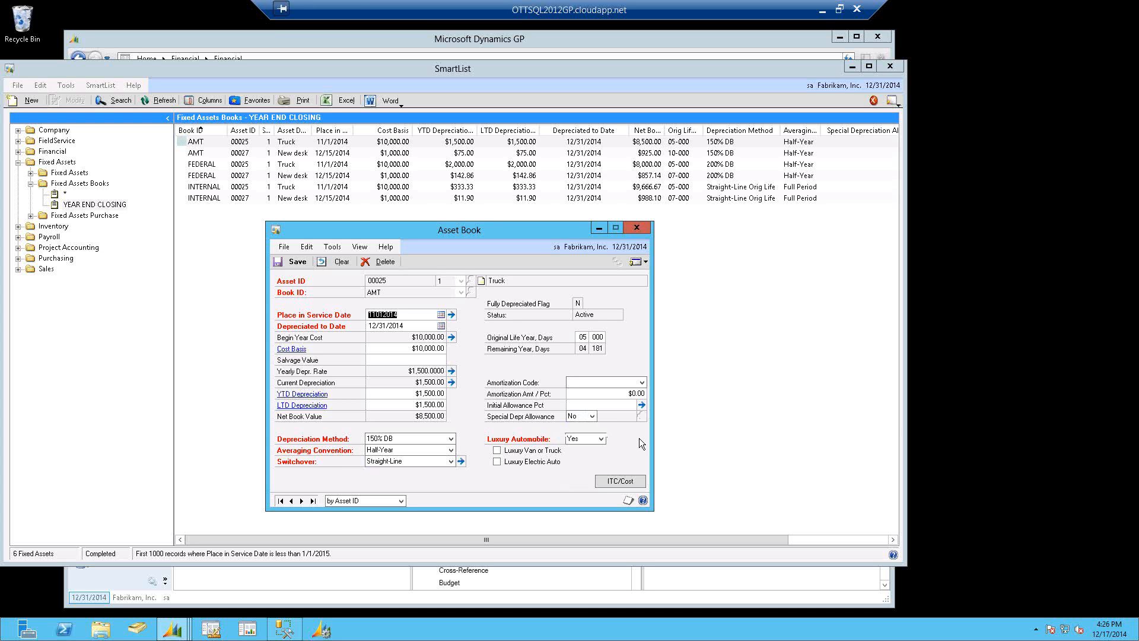
pyautogui.click(638, 229)
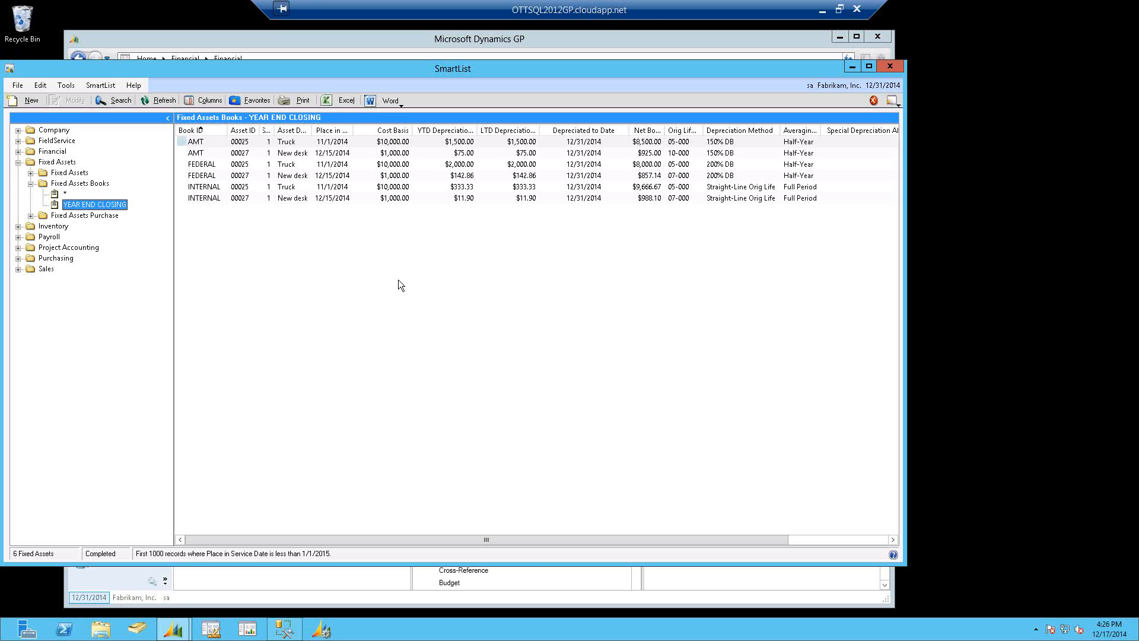
pyautogui.click(892, 66)
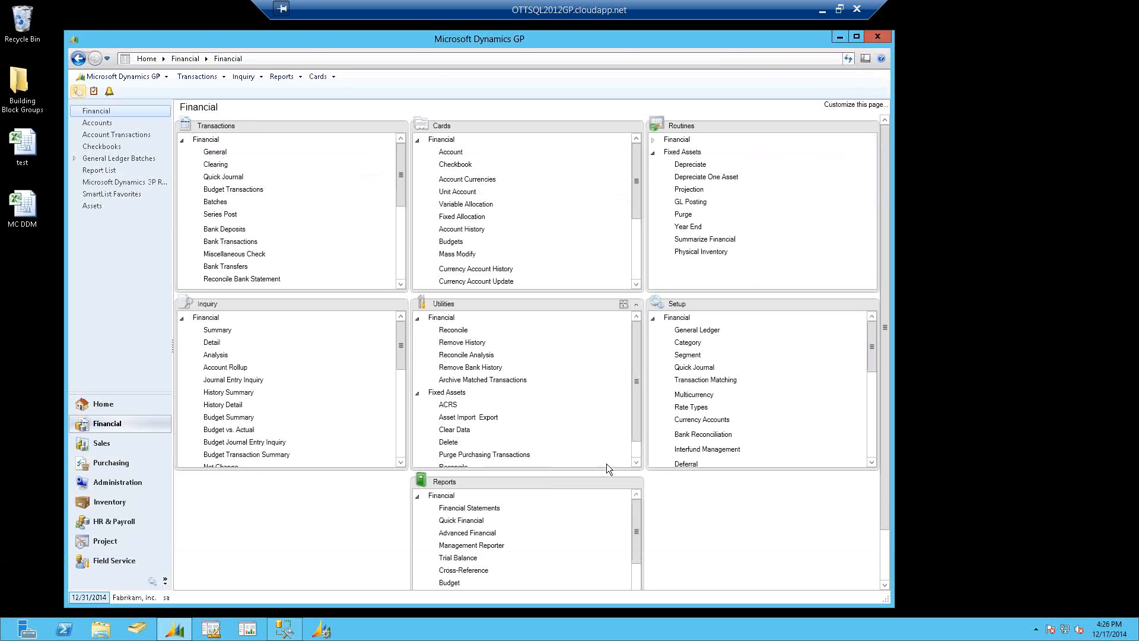
# Open the YEAR END CLOSING option of the fixed assets Depreciation Ledger by Class report for modification.
pyautogui.click(418, 496)
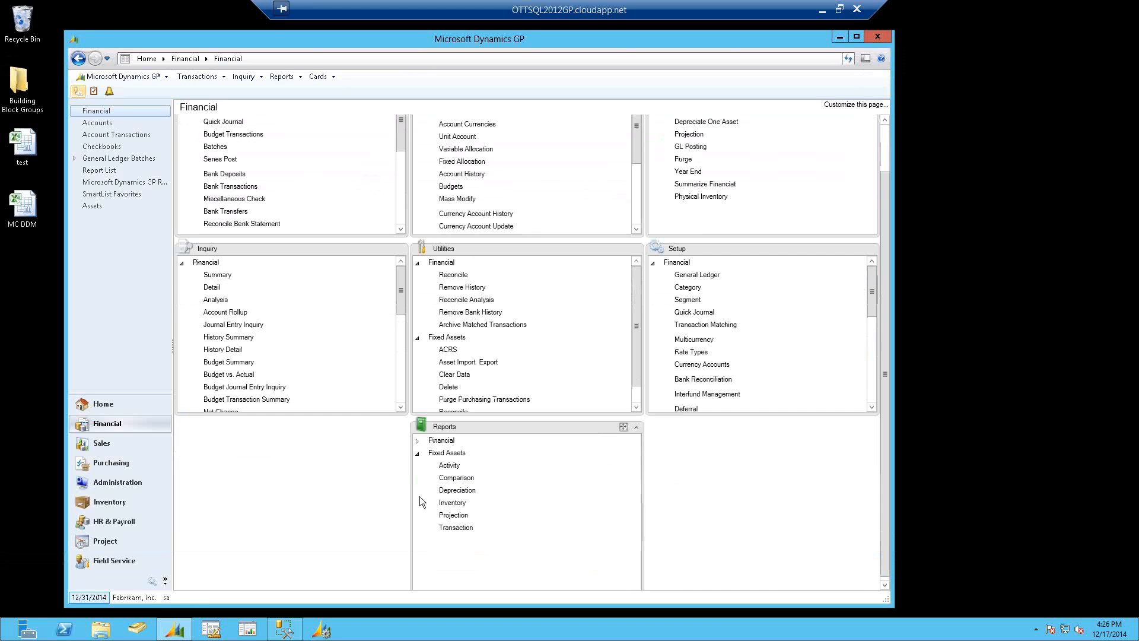
pyautogui.click(457, 492)
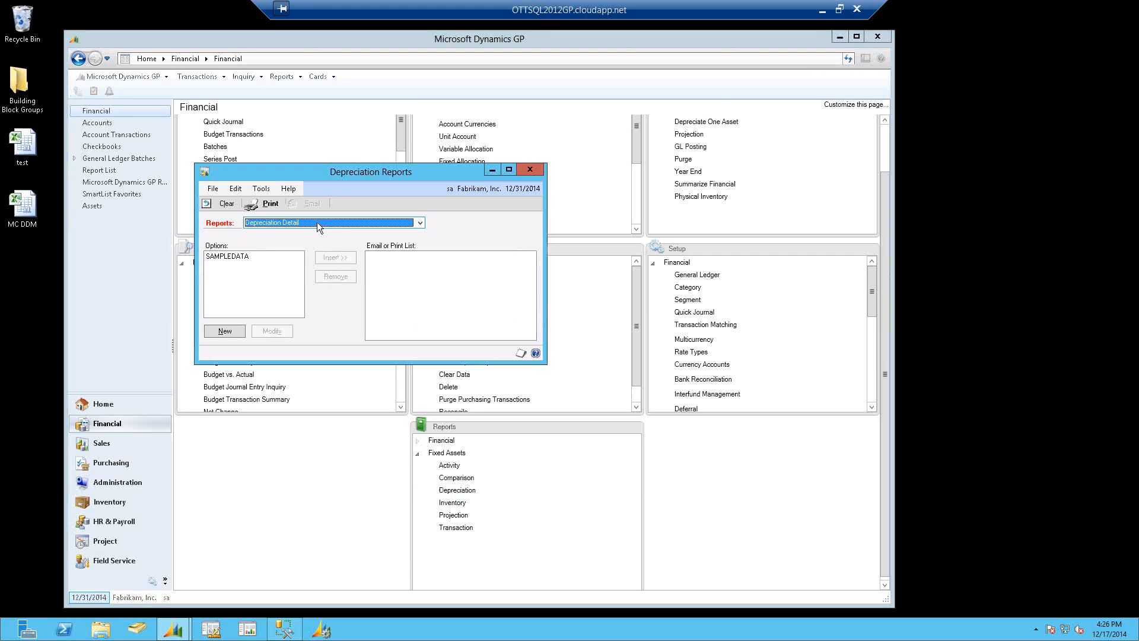
pyautogui.click(317, 223)
pyautogui.click(295, 261)
pyautogui.click(232, 266)
pyautogui.click(271, 331)
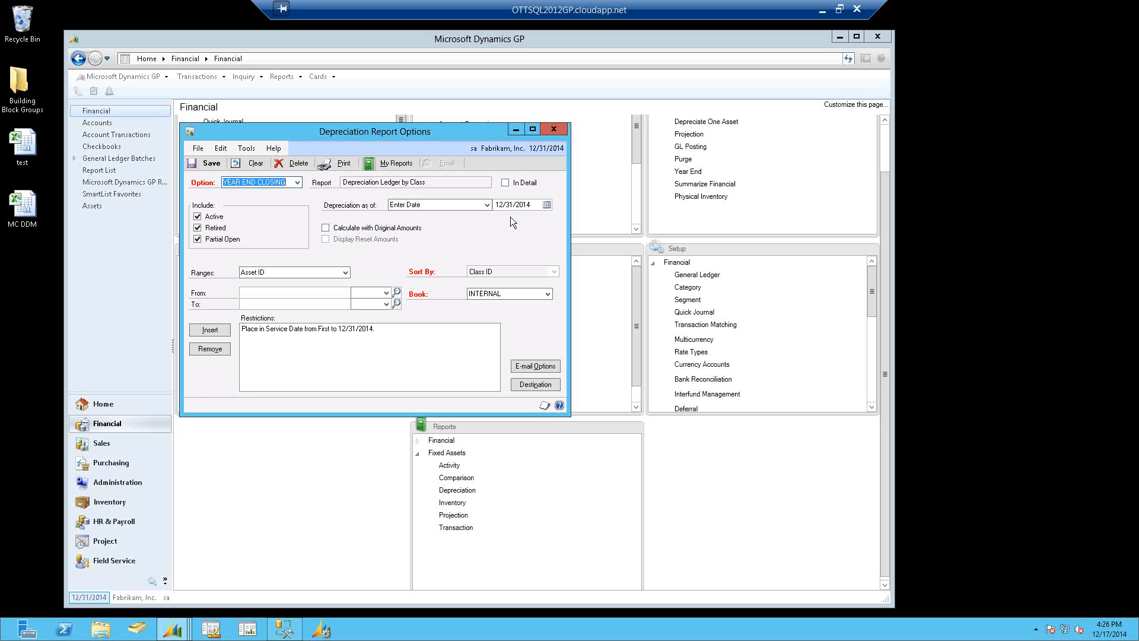
# Print the YEAR END CLOSING depreciation ledger to screen, widen the output, and review the depreciation amounts by asset class.
pyautogui.click(534, 384)
pyautogui.click(619, 408)
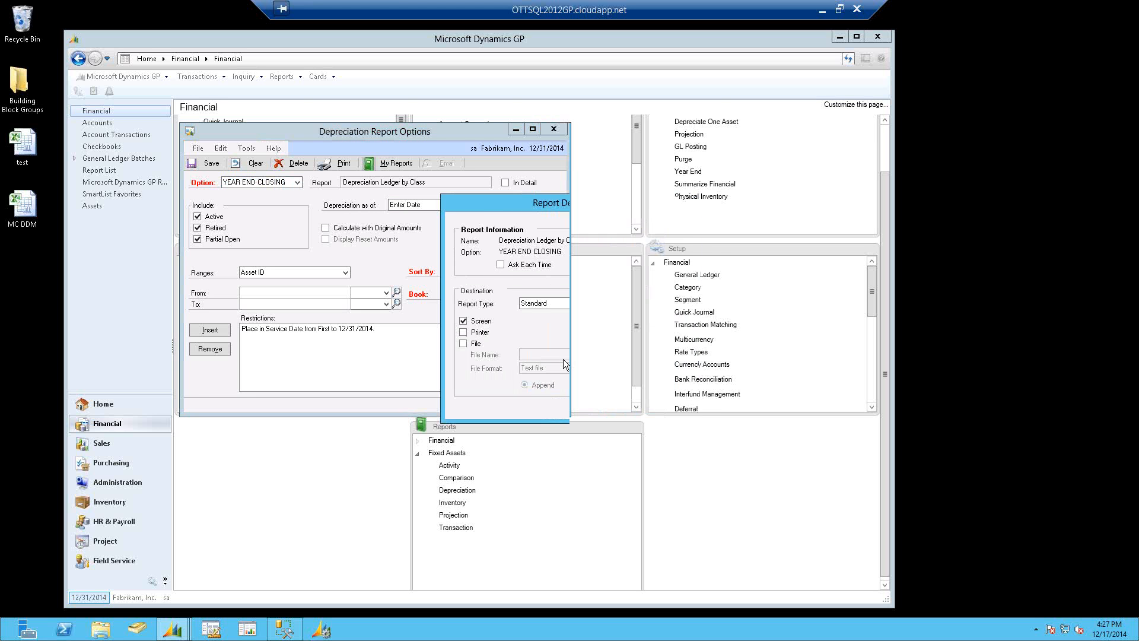
pyautogui.click(341, 166)
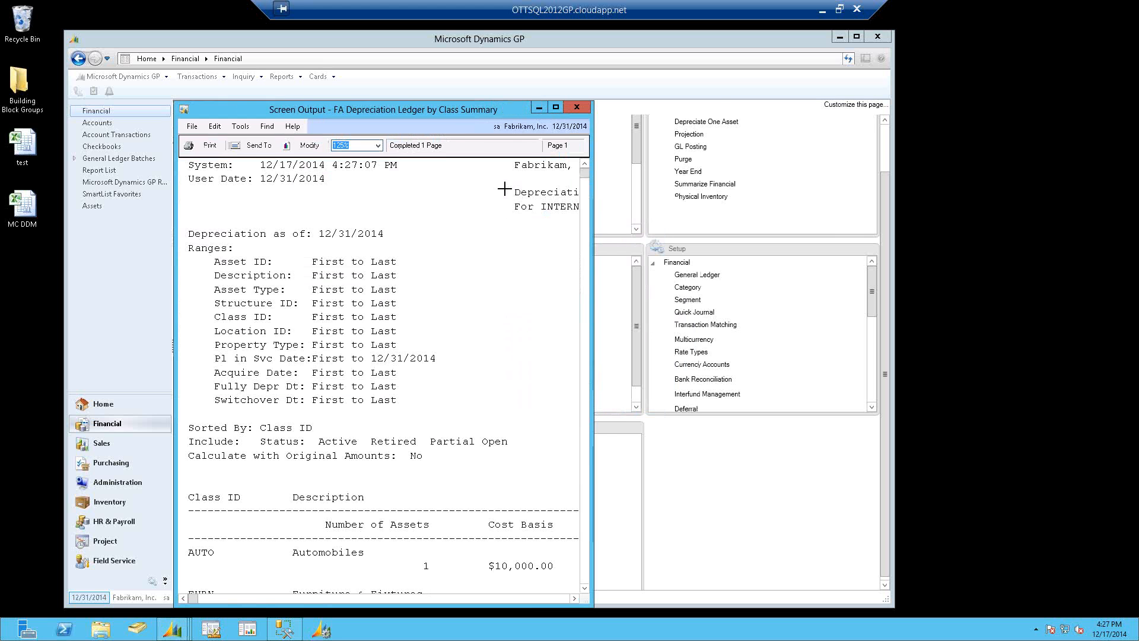
pyautogui.moveTo(593, 272); pyautogui.dragTo(918, 284)
pyautogui.scroll(-5, 837, 423)
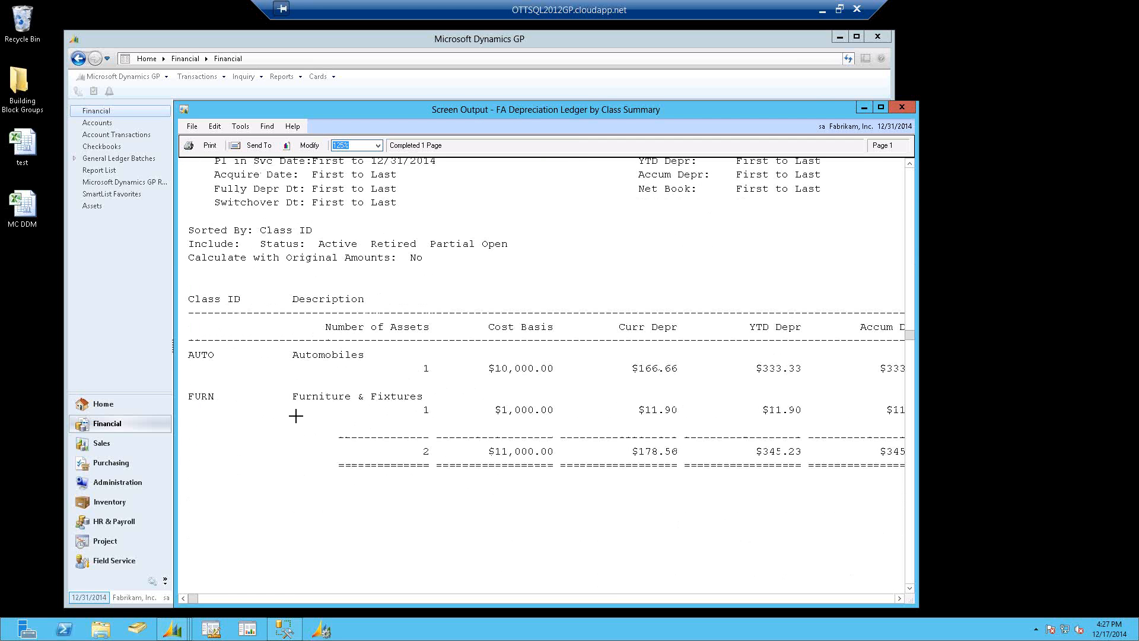
# Close the depreciation ledger output, discard the changes to its report option, and close the Depreciation Reports window.
pyautogui.click(906, 110)
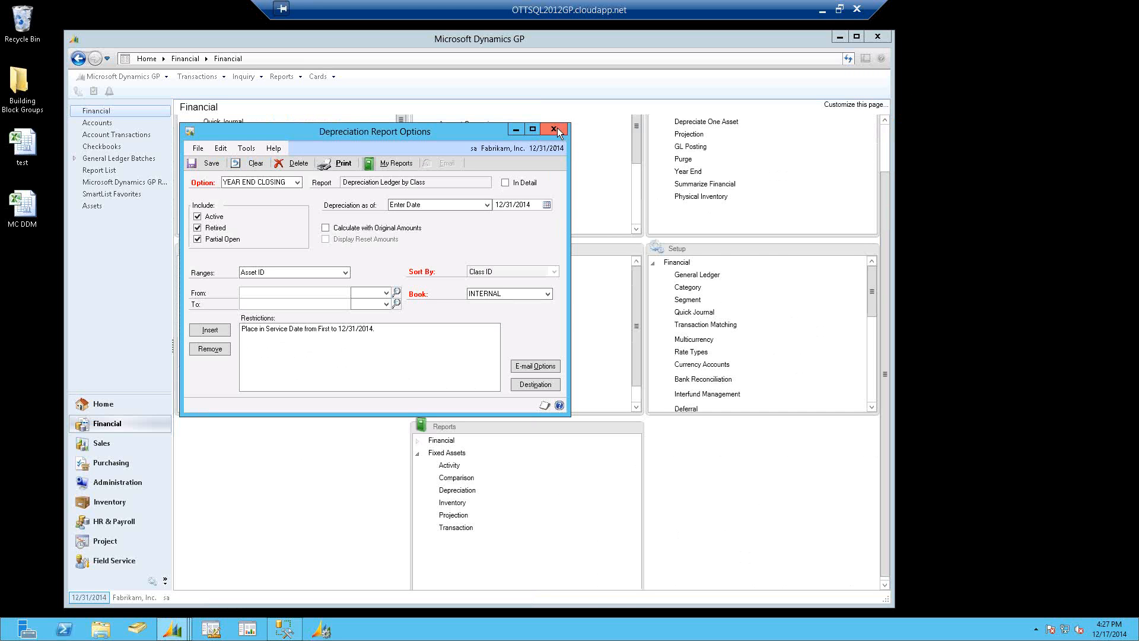
pyautogui.click(557, 131)
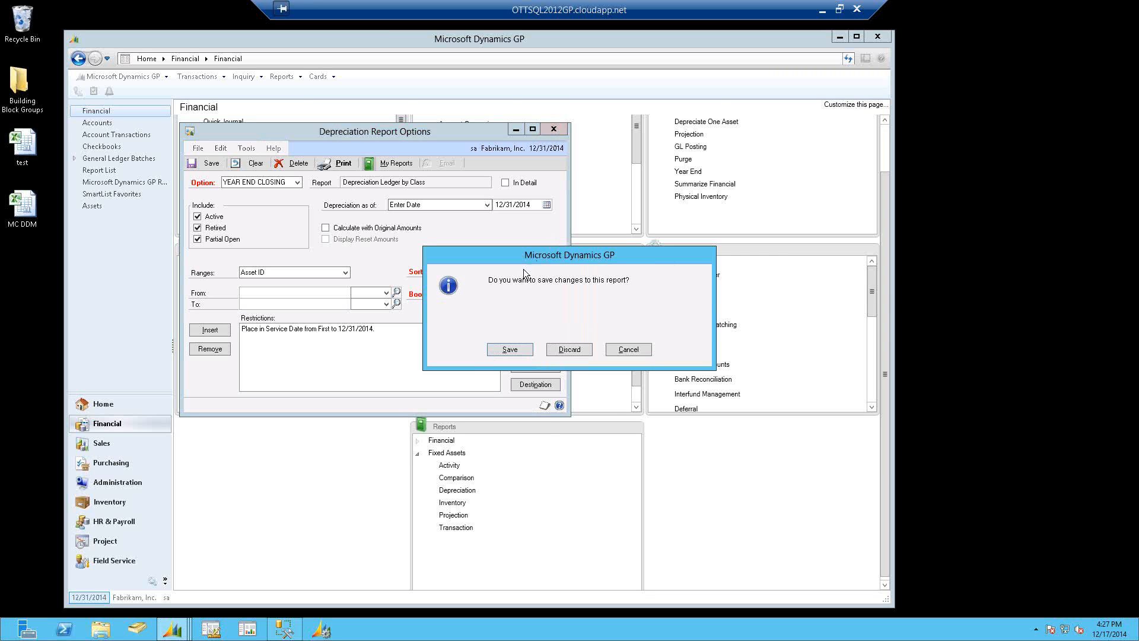
pyautogui.click(574, 348)
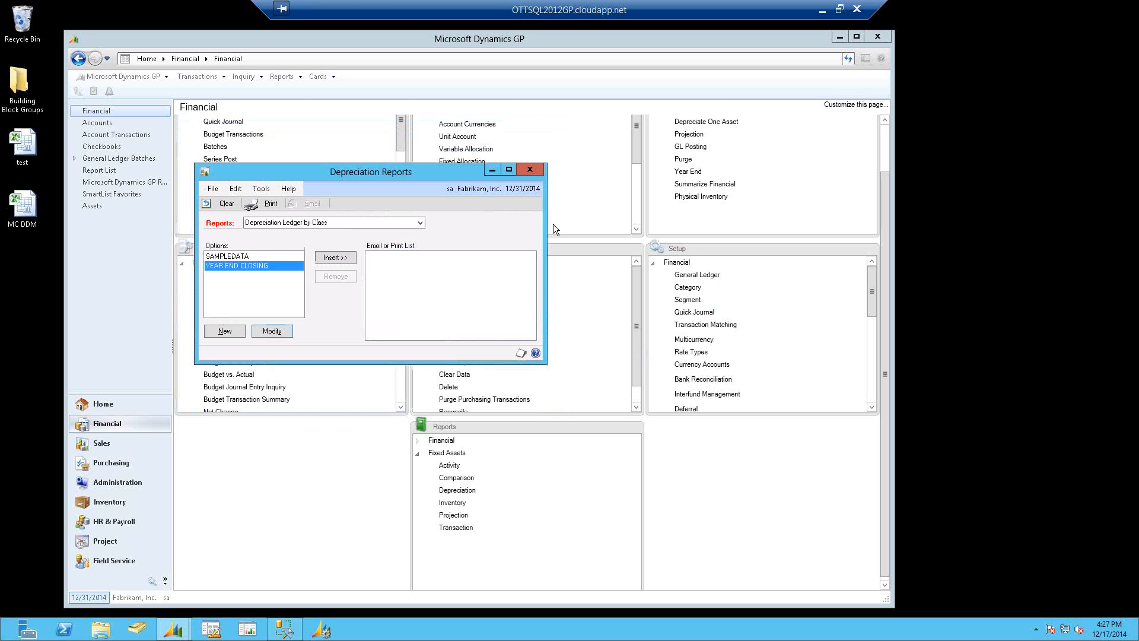
pyautogui.click(532, 174)
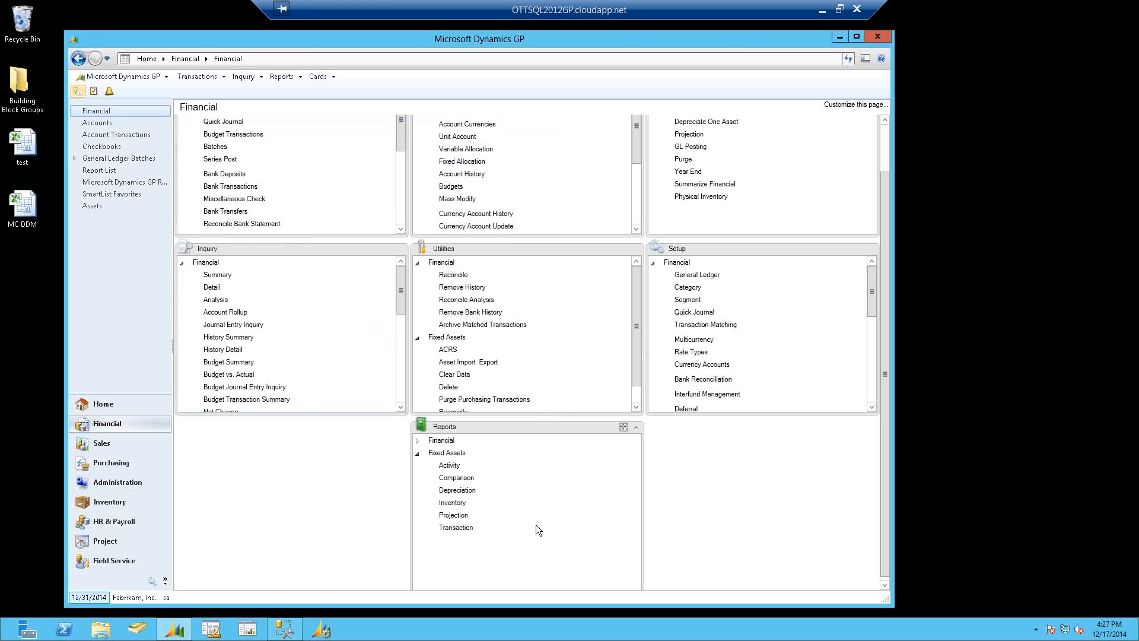
# View the report types available under the fixed assets Transaction Reports, and close the window without choosing one.
pyautogui.click(458, 530)
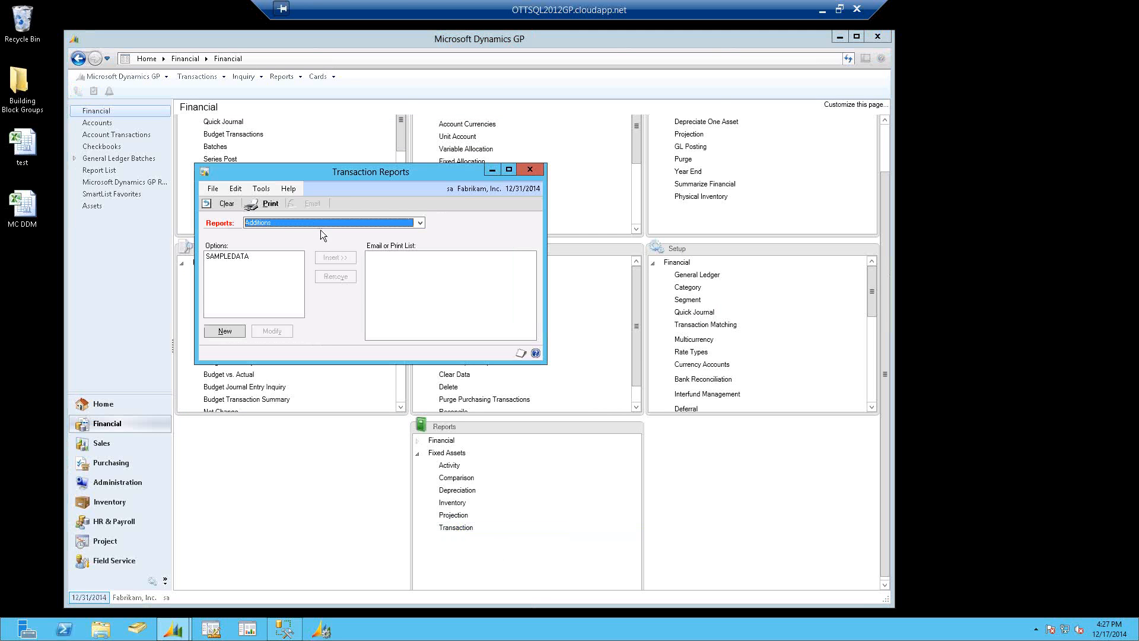
pyautogui.click(316, 223)
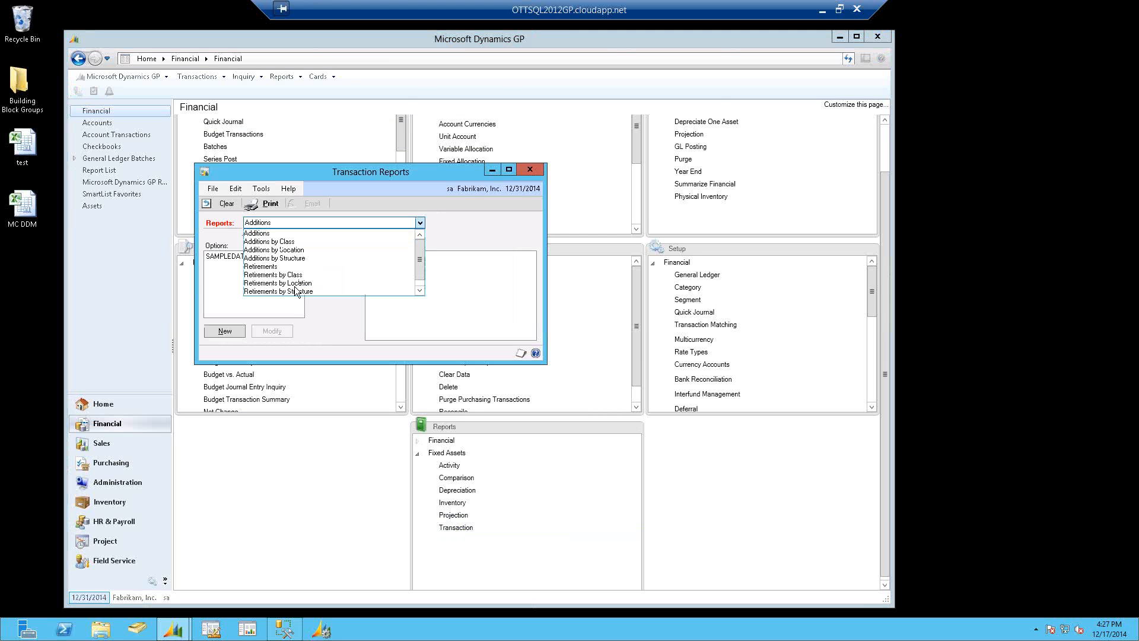
pyautogui.click(418, 169)
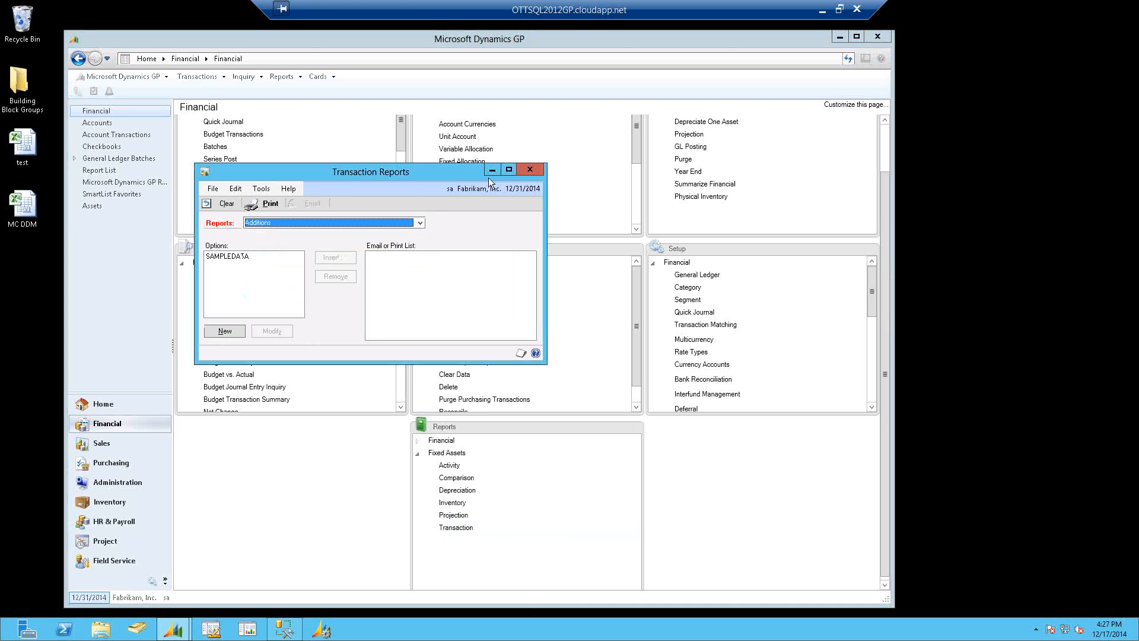
pyautogui.click(530, 170)
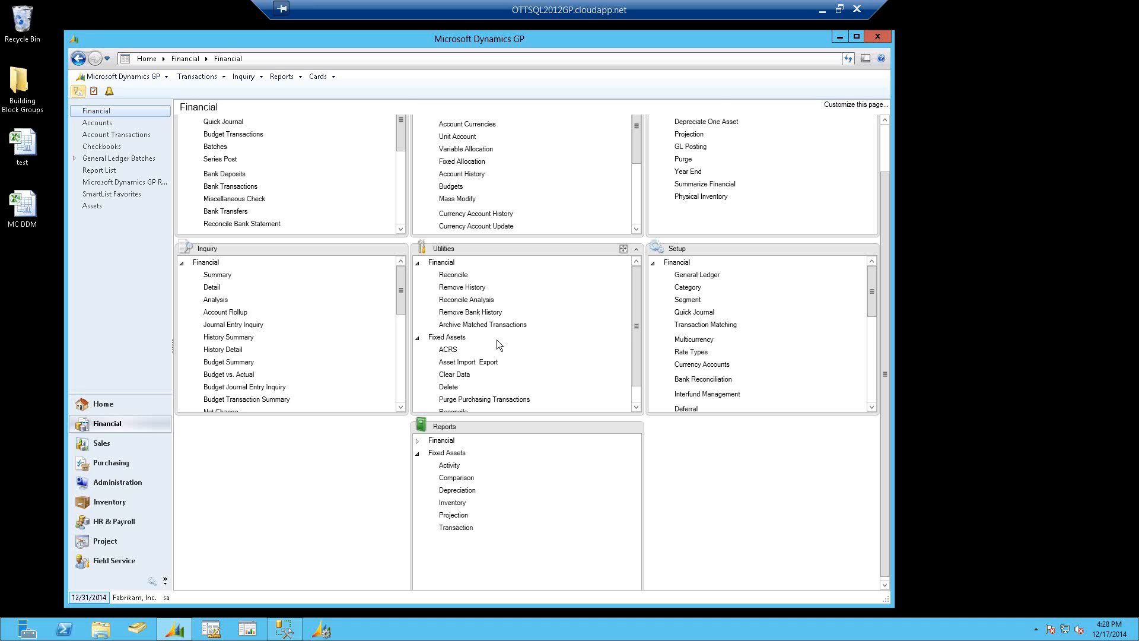
# Collapse the Financial groups under Utilities and Setup, and display the DEFAULT calendar in Fixed Assets Calendar Setup.
pyautogui.click(417, 263)
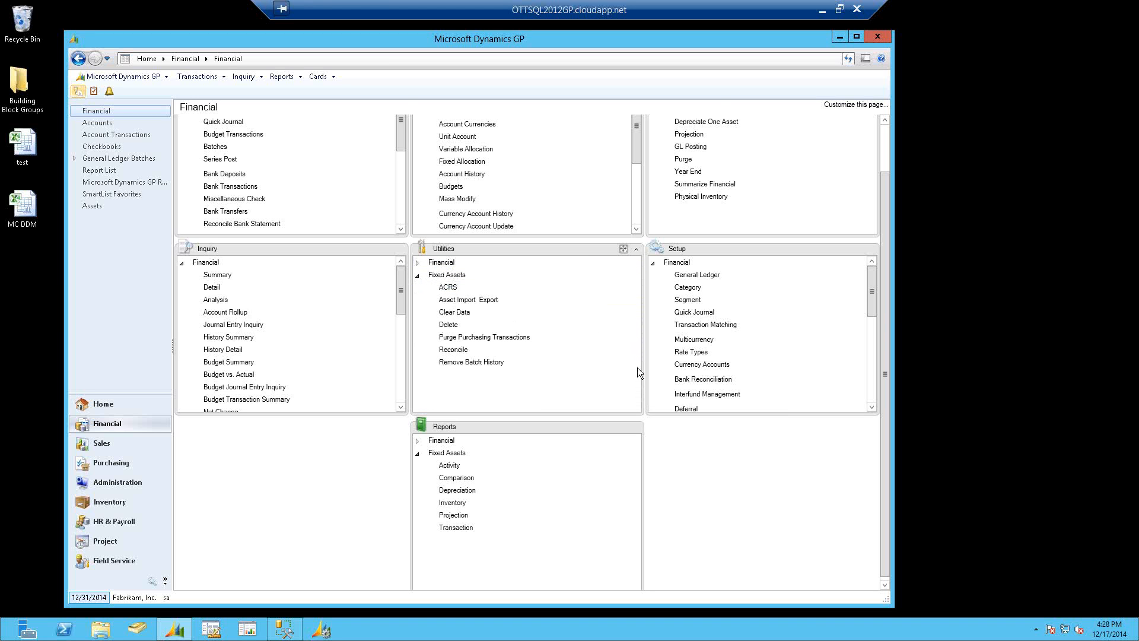
pyautogui.click(653, 262)
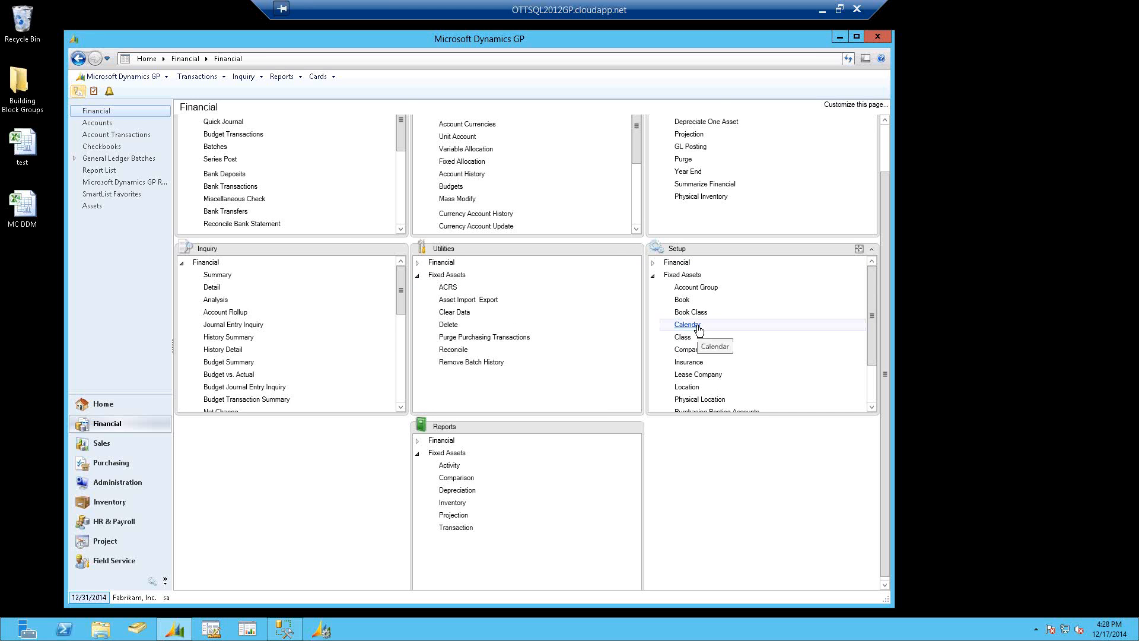
pyautogui.click(686, 325)
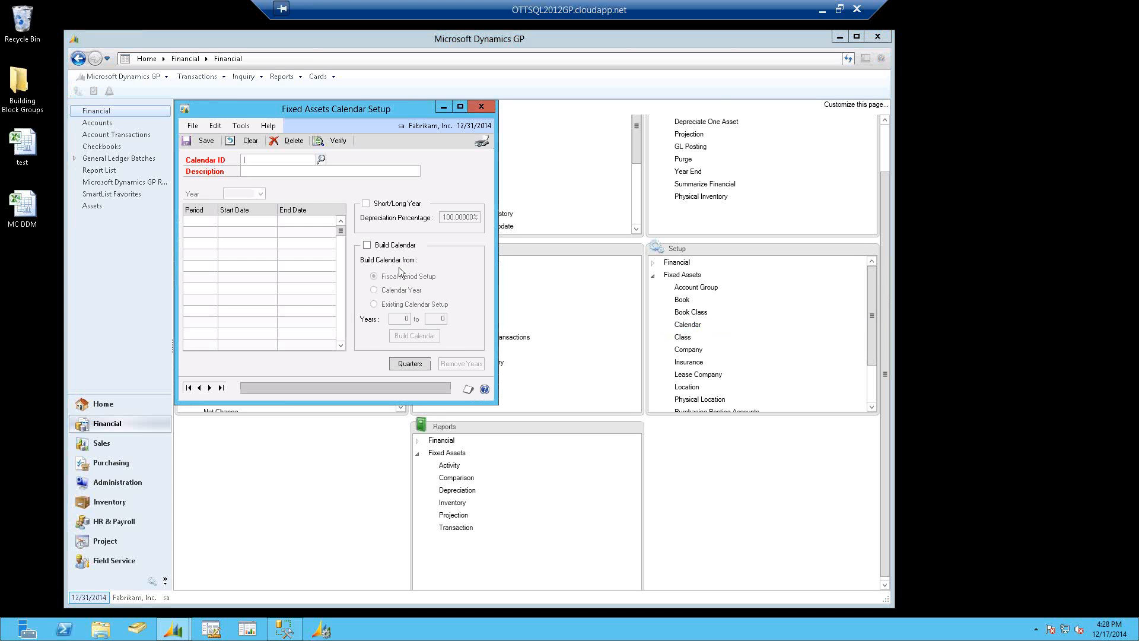
pyautogui.click(321, 159)
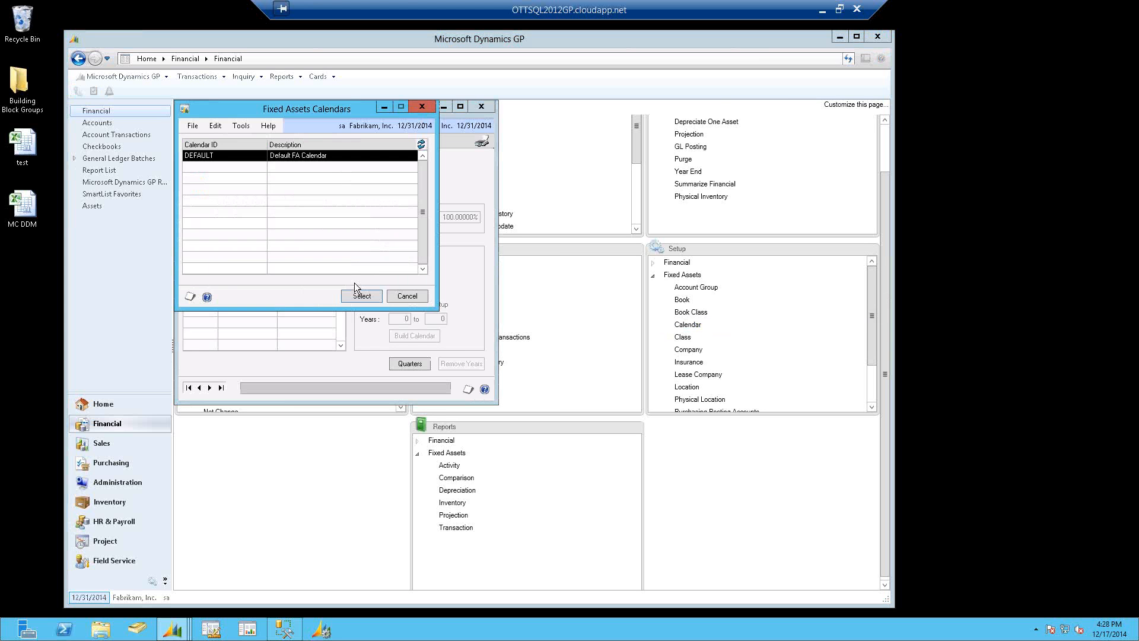
pyautogui.click(357, 295)
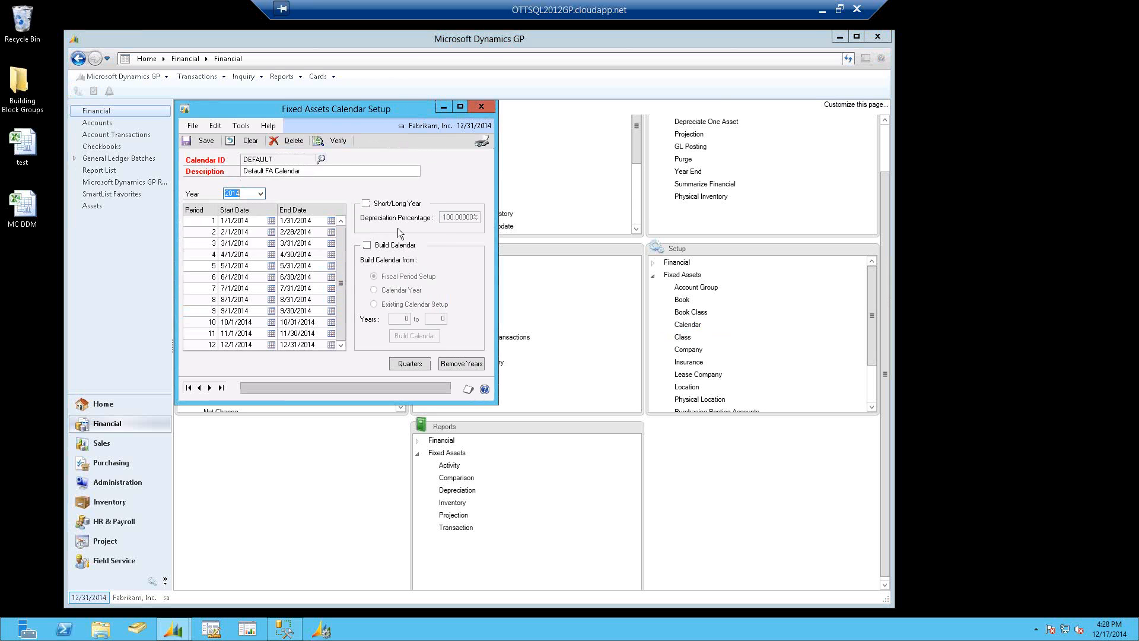
# Verify the DEFAULT fixed assets calendar with the report printed to screen, and close the report and calendar setup.
pyautogui.click(328, 140)
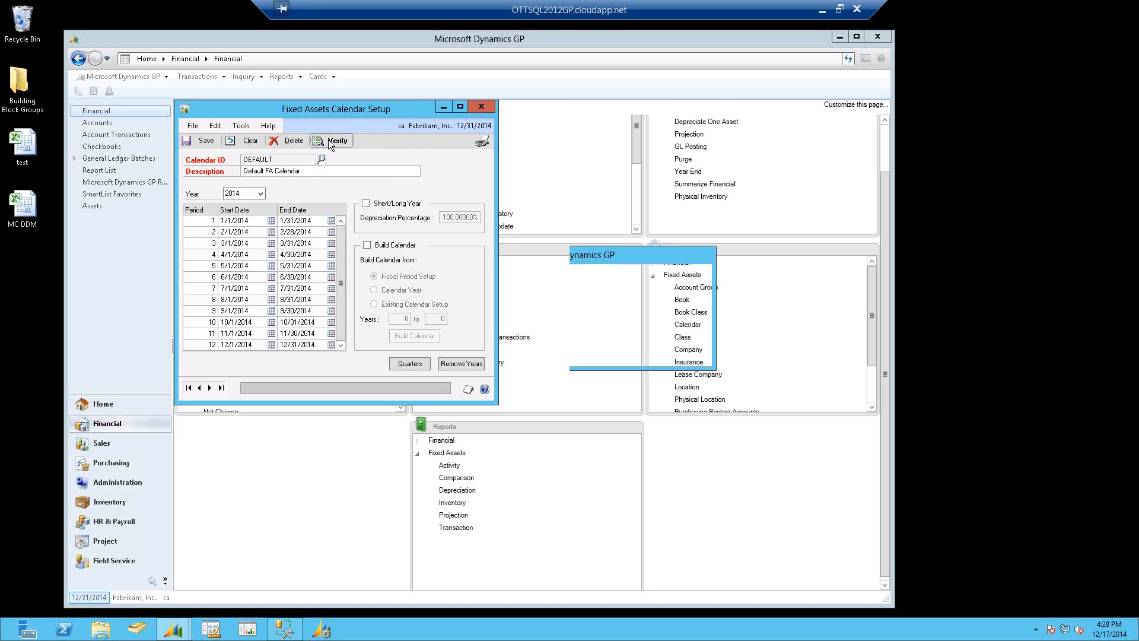
pyautogui.click(550, 347)
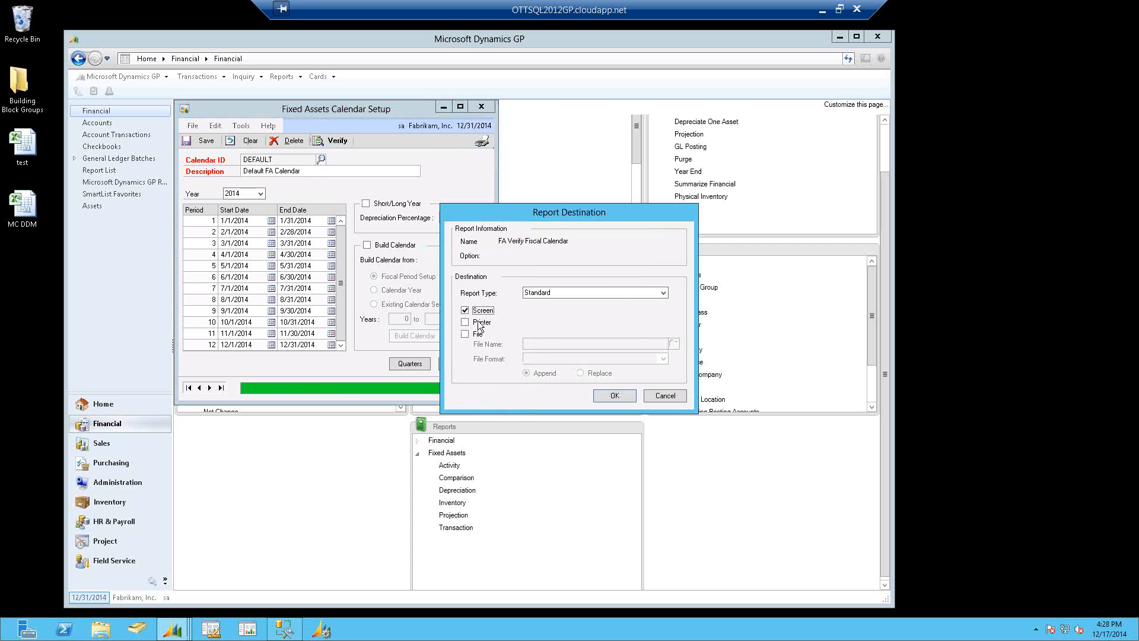
pyautogui.click(615, 396)
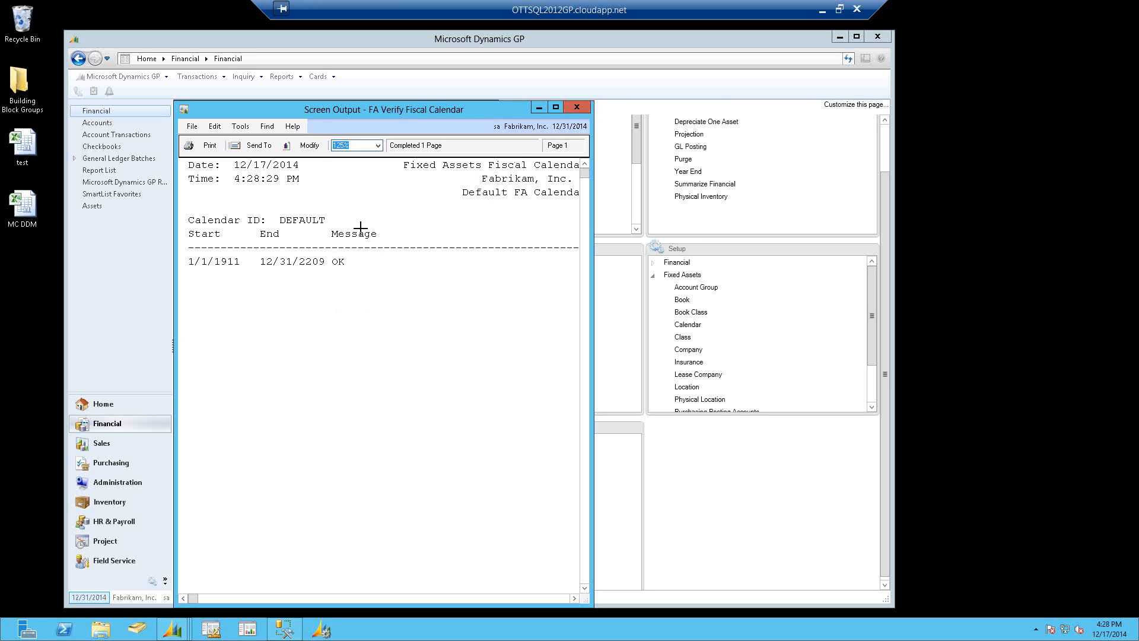
pyautogui.click(577, 108)
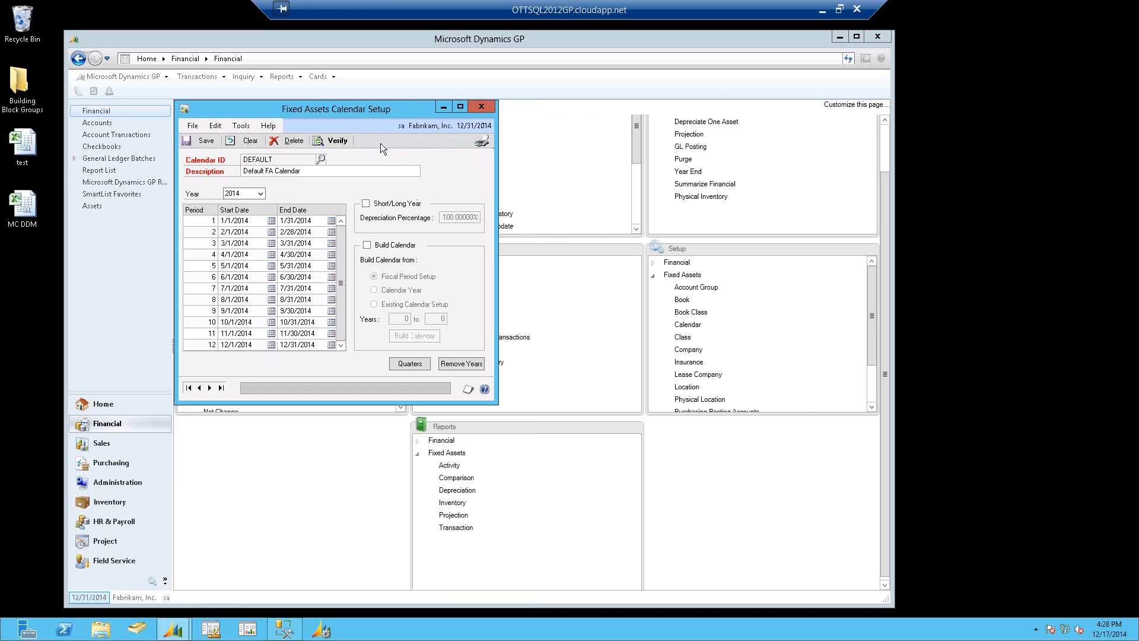
pyautogui.click(482, 107)
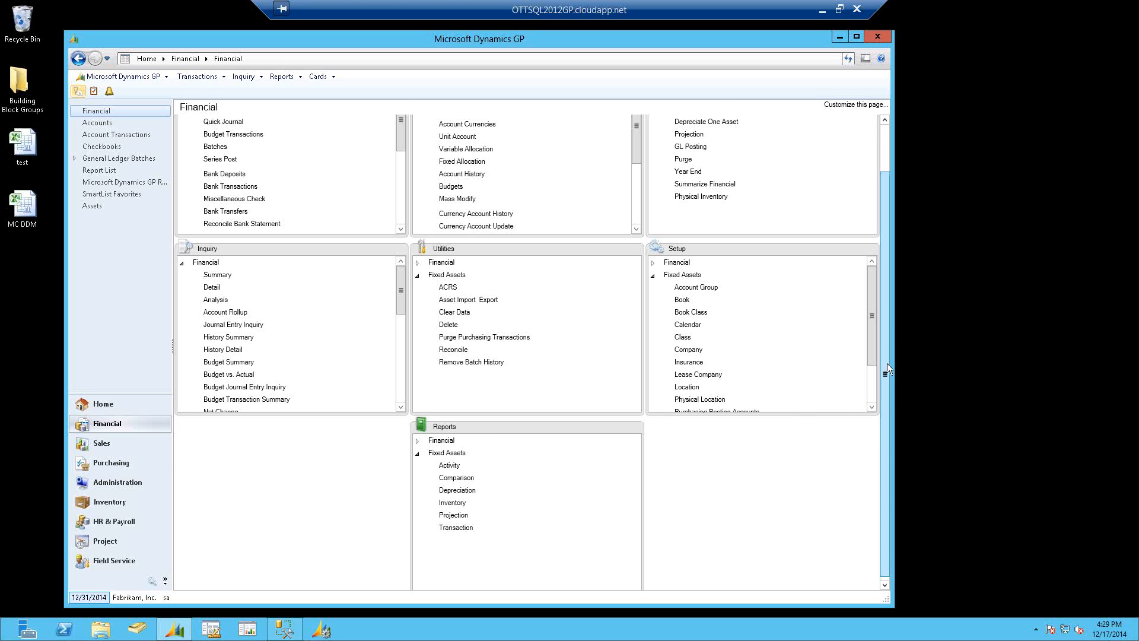
# Run the fixed assets Year End routine for the Fiscal 2014 - INTERNAL book only.
pyautogui.moveTo(887, 363); pyautogui.dragTo(888, 209)
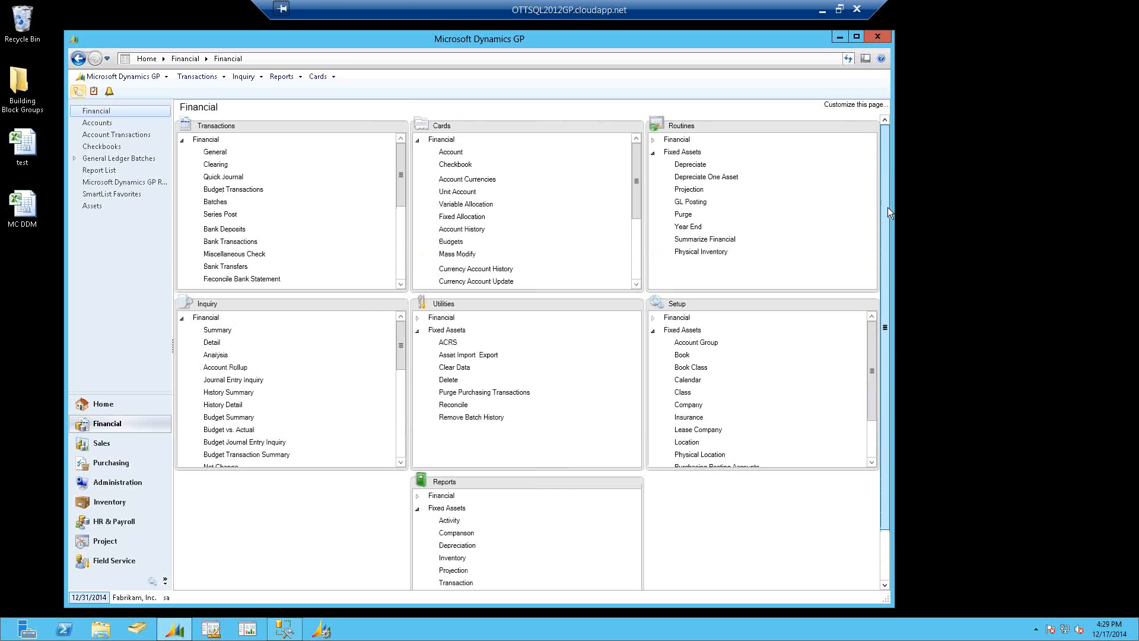
pyautogui.click(688, 228)
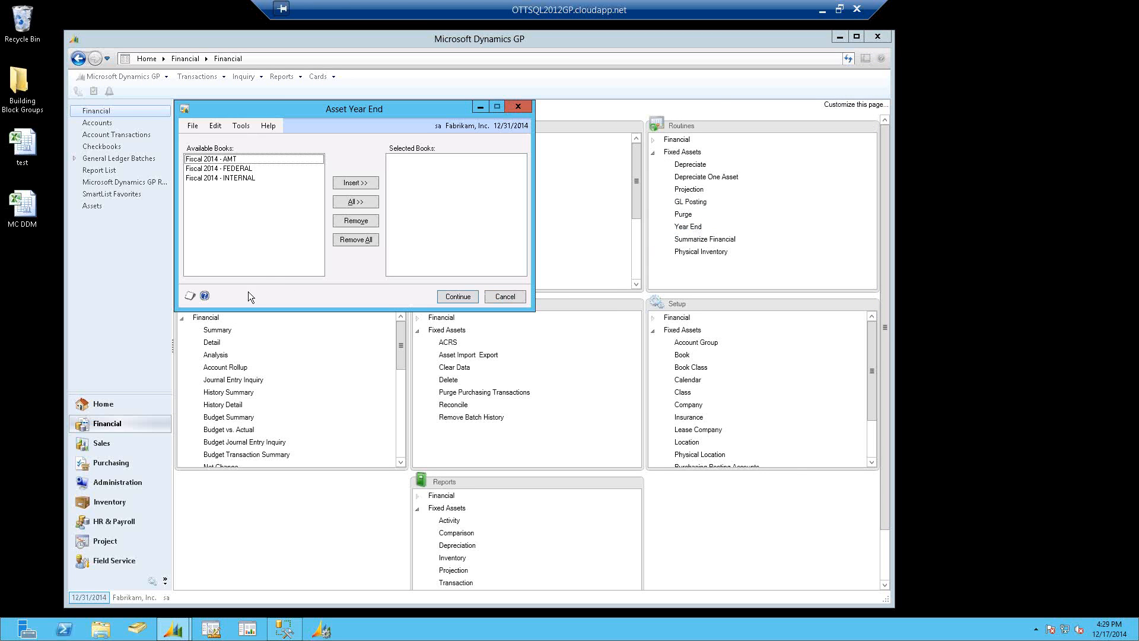
pyautogui.click(219, 177)
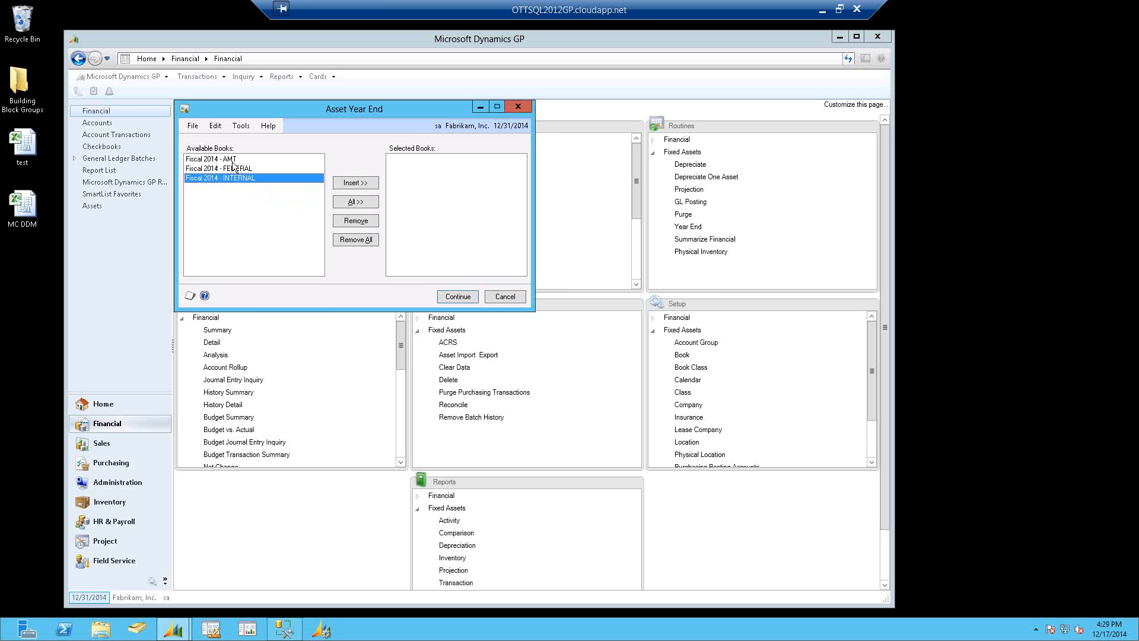
pyautogui.click(352, 183)
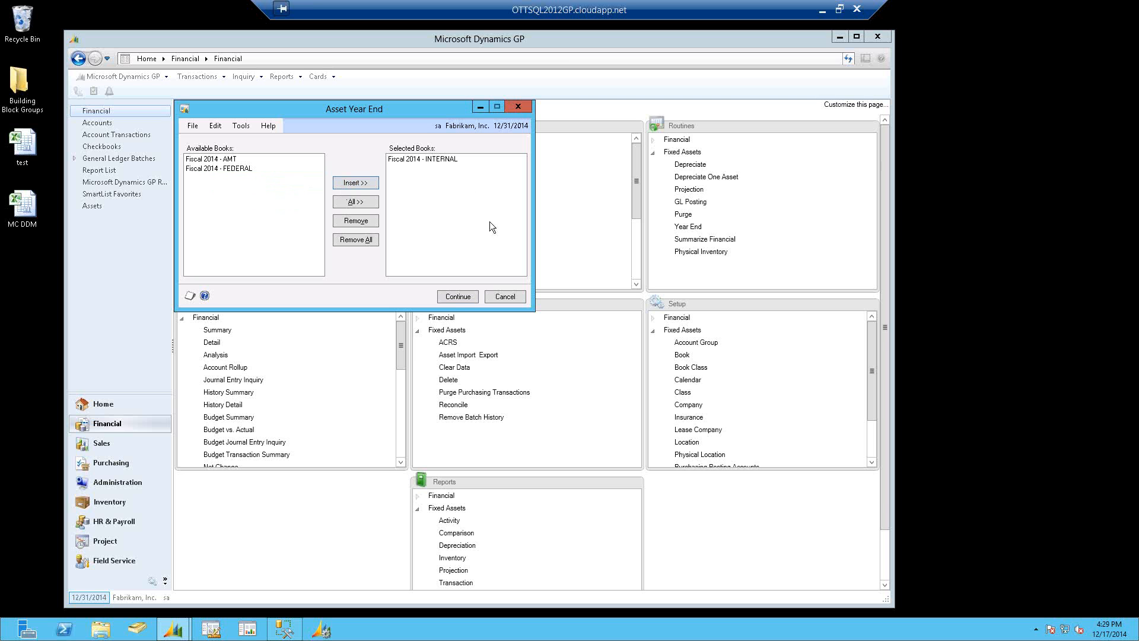
pyautogui.click(458, 296)
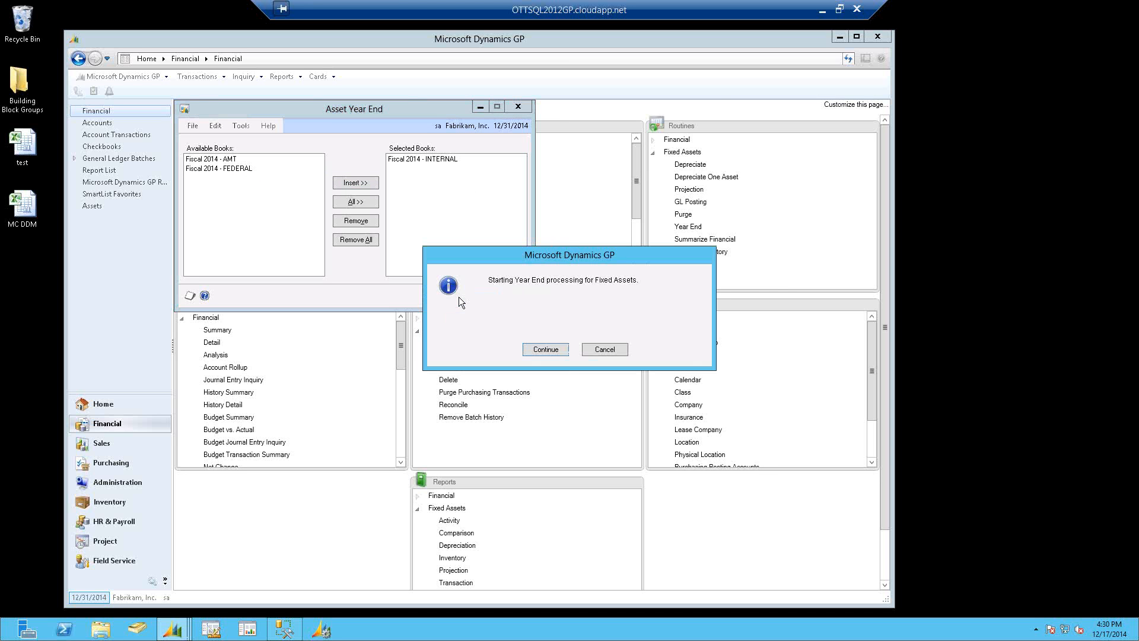
pyautogui.click(552, 351)
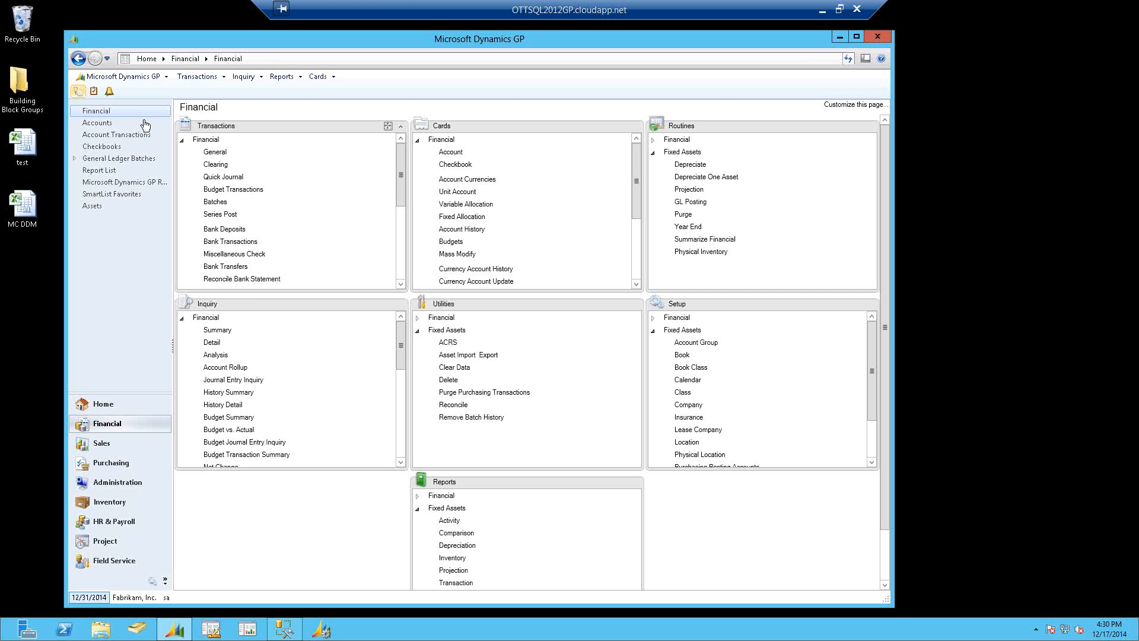
# Display the YEAR END CLOSING SmartList for Fixed Assets Books, sort it by YTD depreciation to review the books, and close it.
pyautogui.click(78, 92)
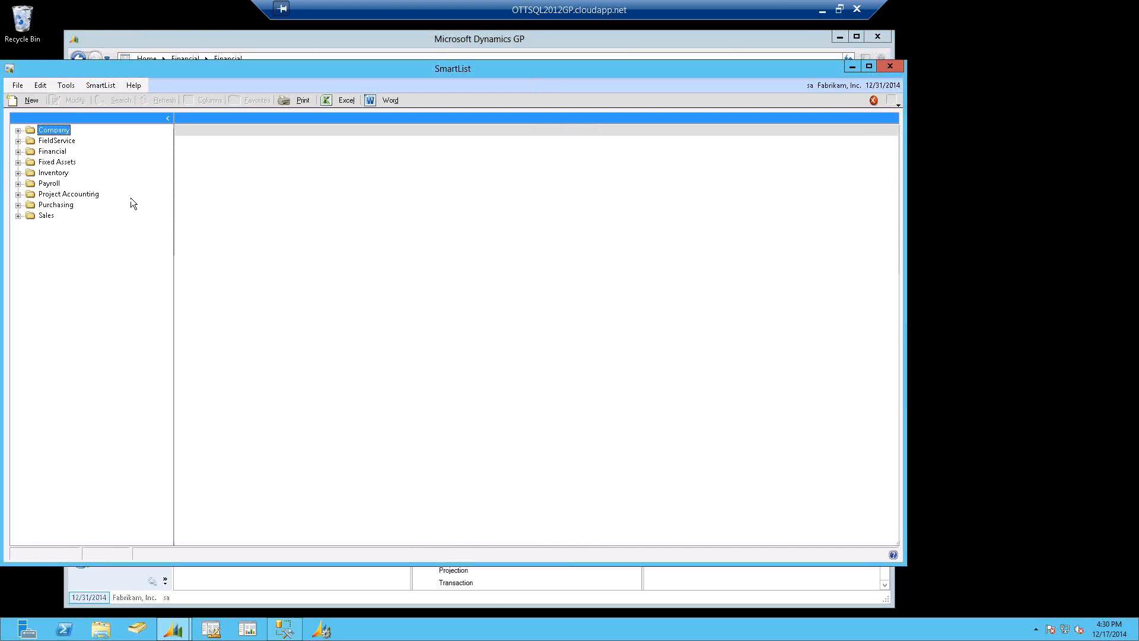
pyautogui.click(18, 162)
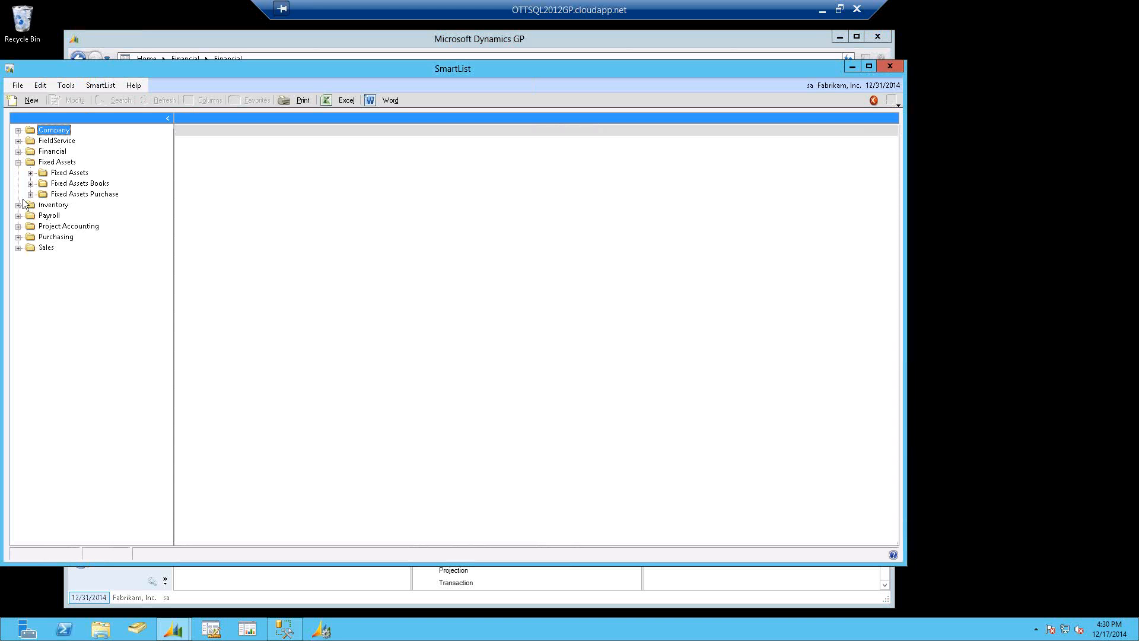
pyautogui.click(31, 184)
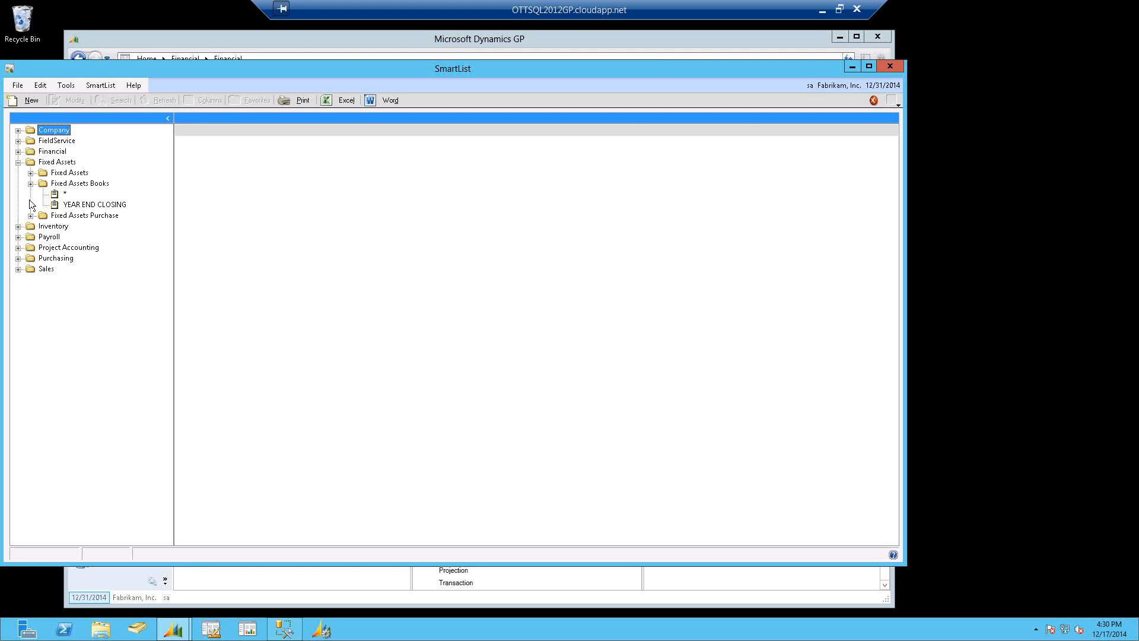
pyautogui.click(77, 206)
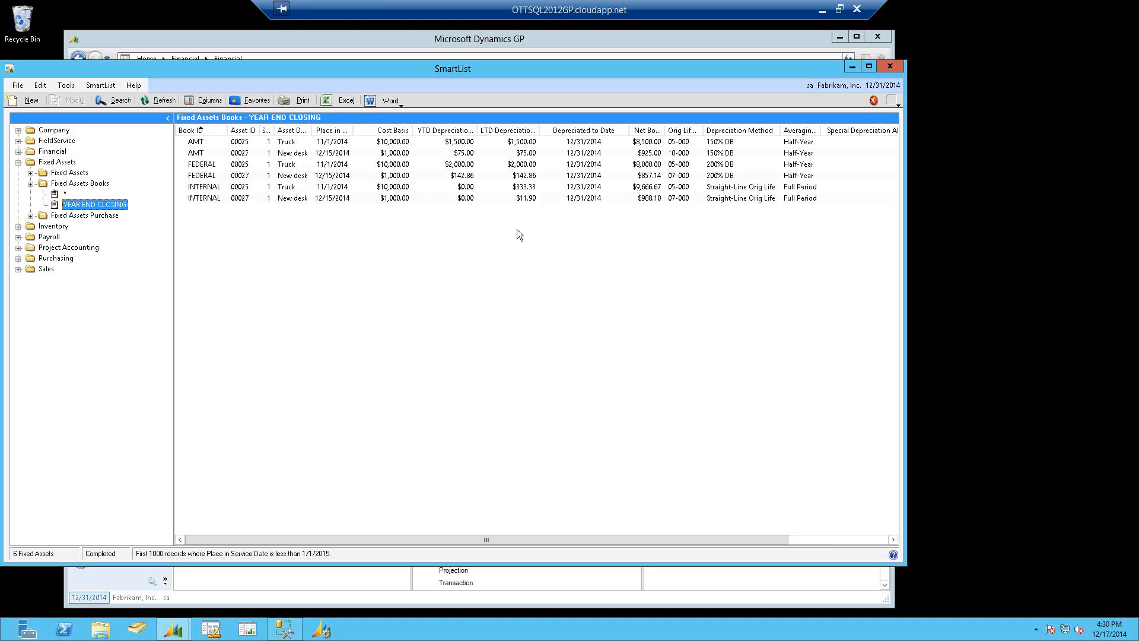
pyautogui.click(449, 132)
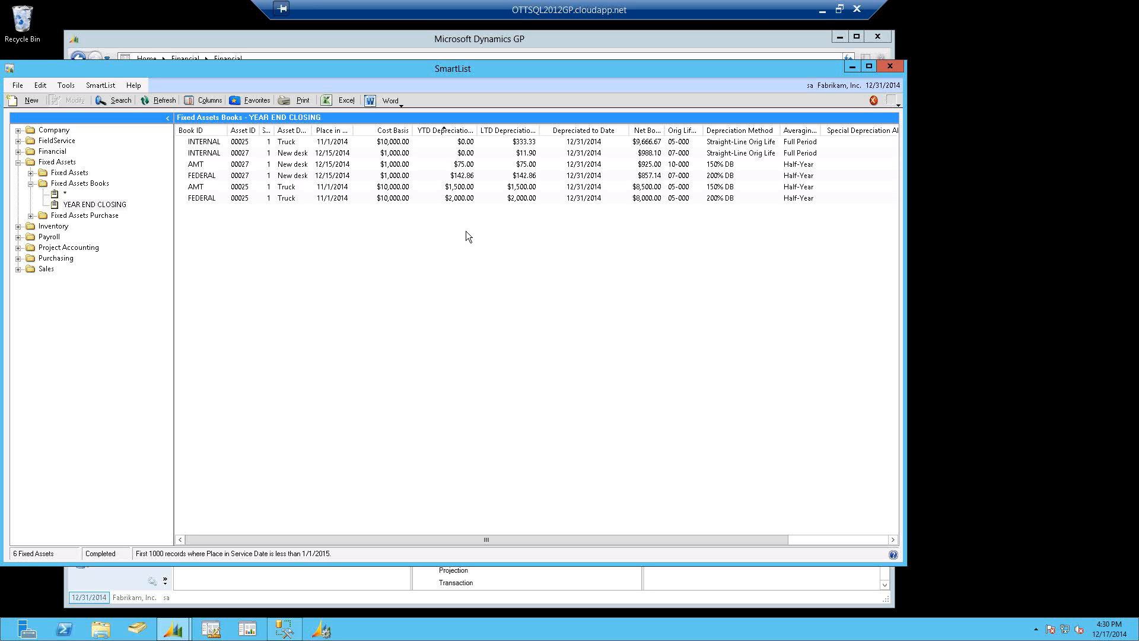
pyautogui.click(896, 69)
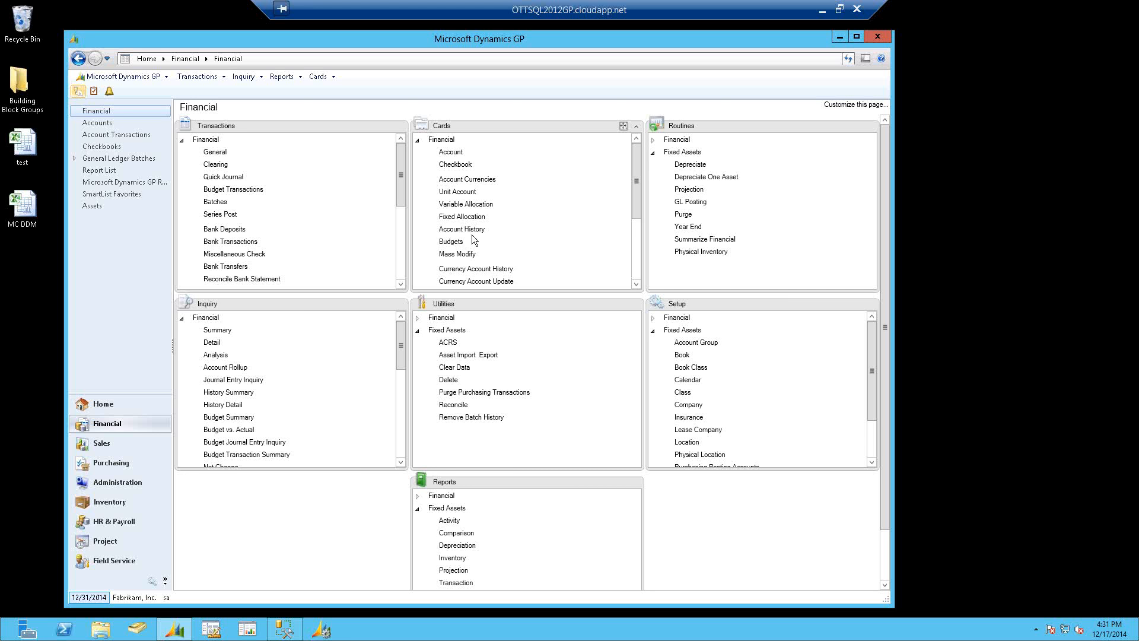
# Open the search criteria of the B/S-YEAR END SmartList under Financial Accounts to examine its account filters.
pyautogui.click(472, 230)
pyautogui.click(77, 92)
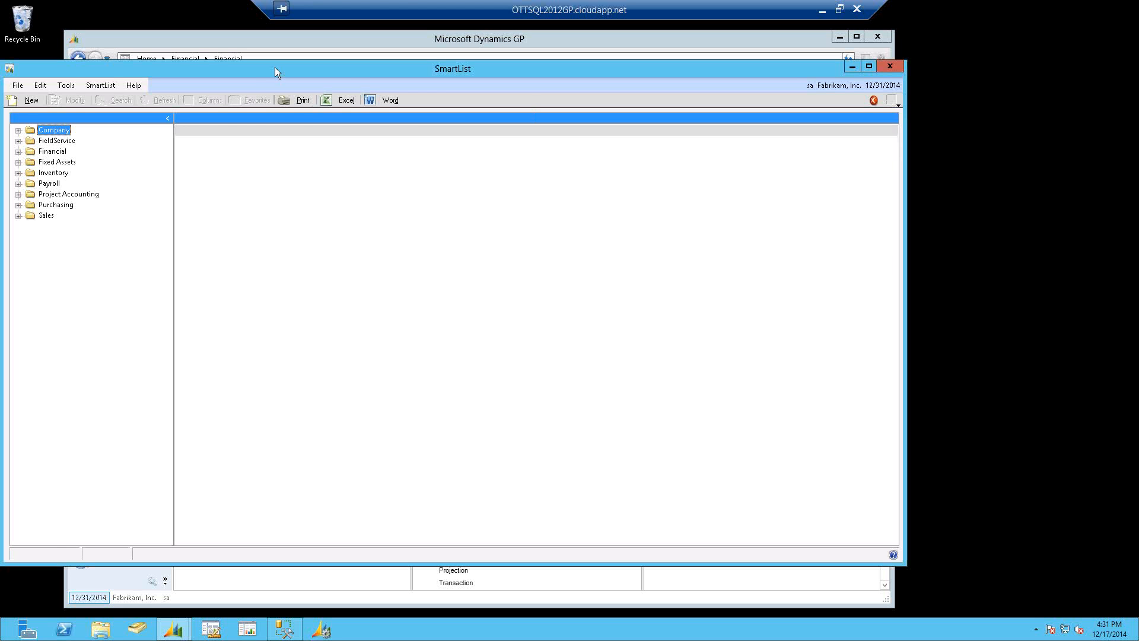
pyautogui.moveTo(275, 69); pyautogui.dragTo(383, 72)
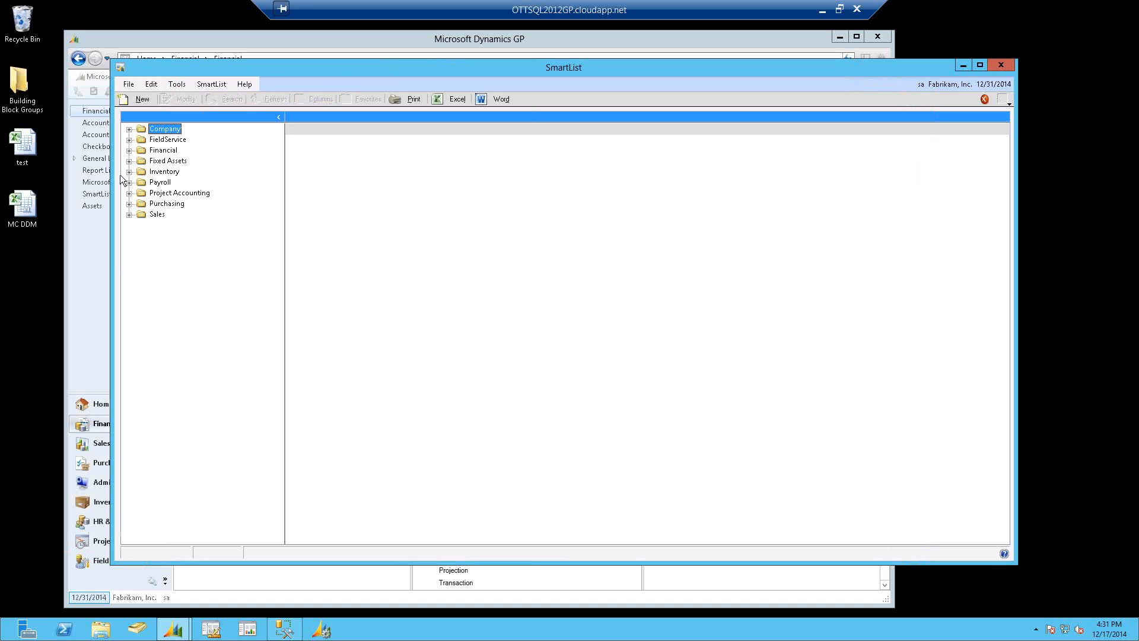
pyautogui.click(129, 150)
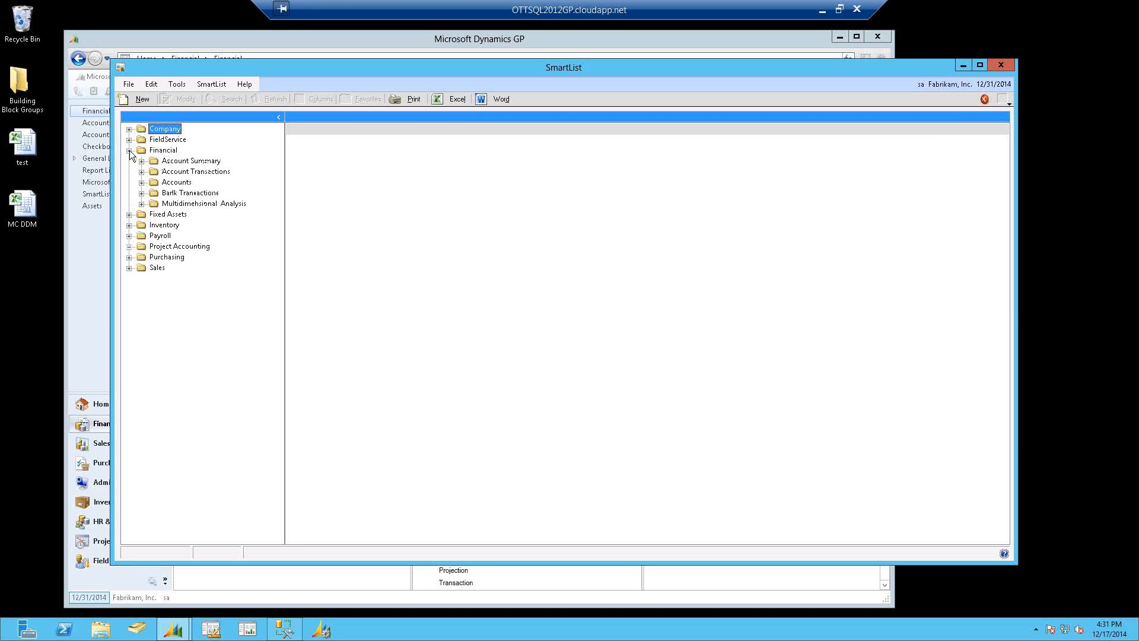
pyautogui.click(141, 182)
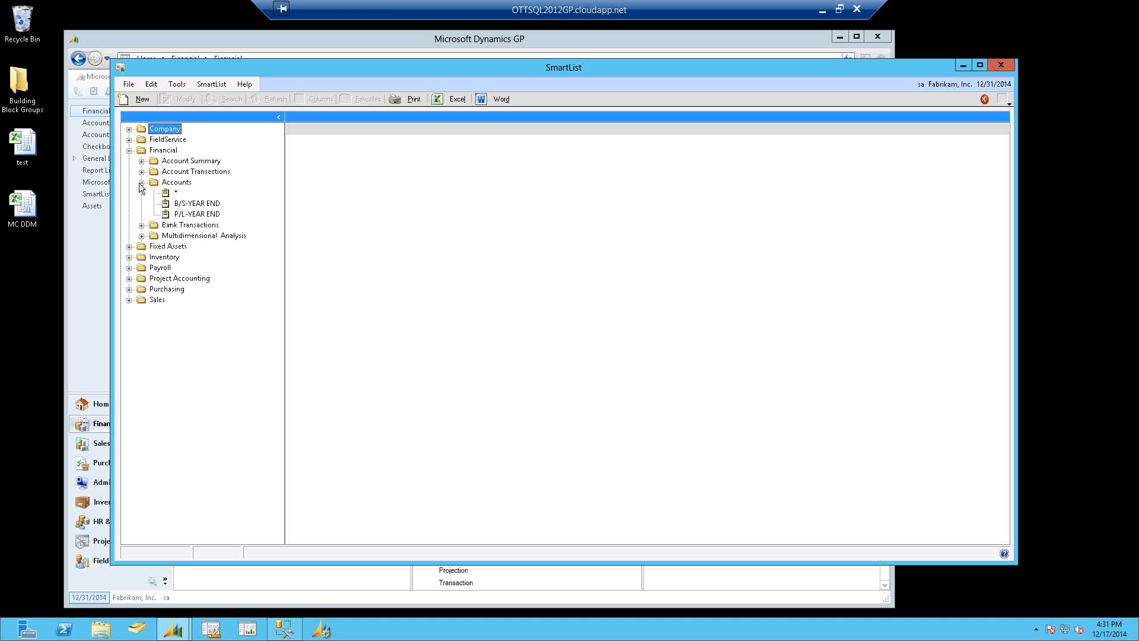
pyautogui.doubleClick(197, 203)
pyautogui.moveTo(294, 109); pyautogui.dragTo(512, 152)
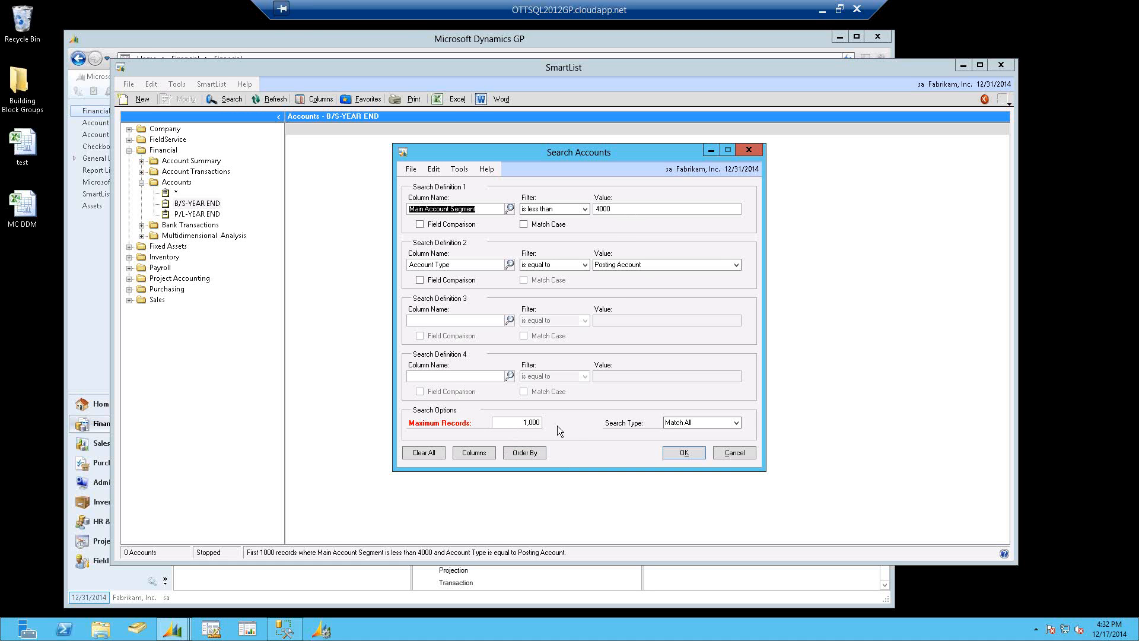
# Run the B/S-YEAR END SmartList and sort it by account description and posting type to review the balance sheet accounts.
pyautogui.click(688, 452)
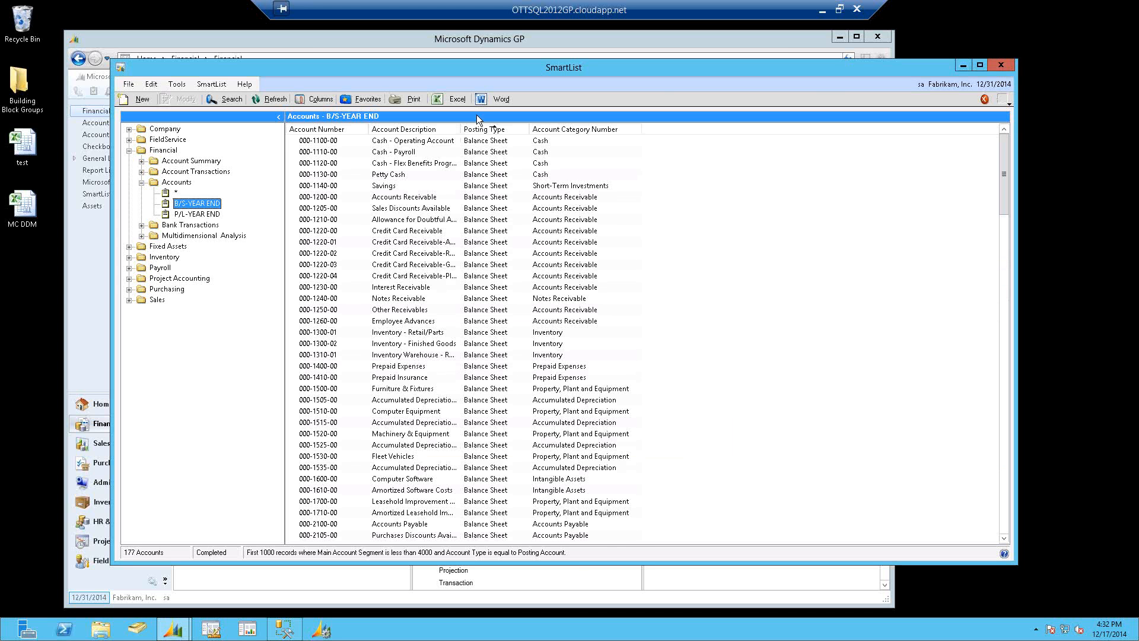
pyautogui.click(431, 130)
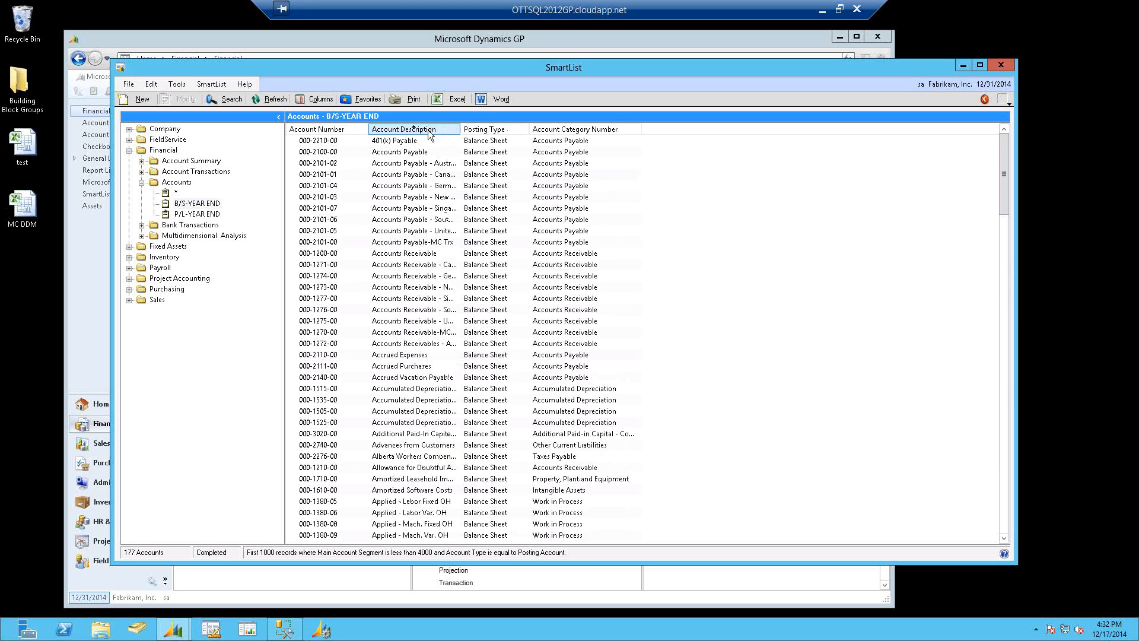
pyautogui.click(482, 132)
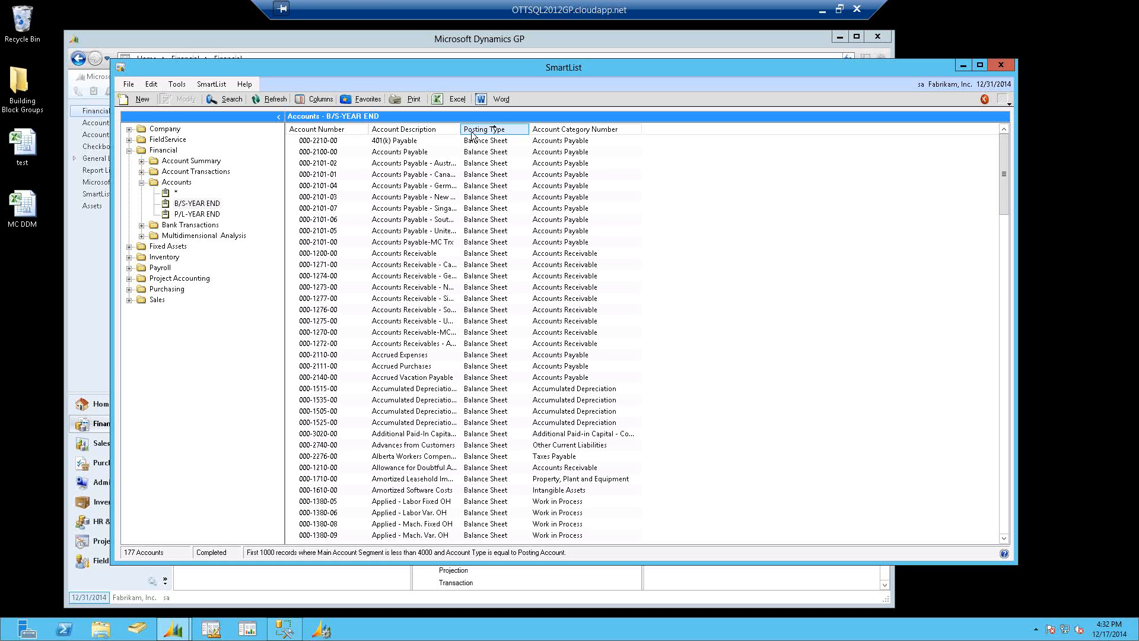
pyautogui.click(484, 131)
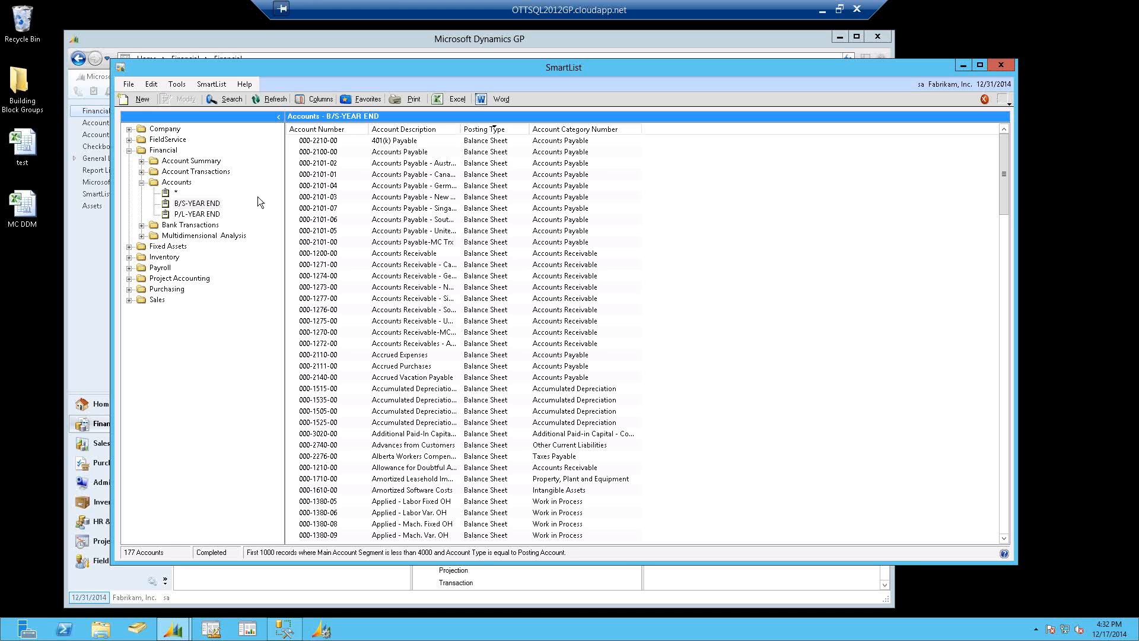
# Display the P/L-YEAR END SmartList, review its search criteria, and sort the accounts by posting type.
pyautogui.click(203, 215)
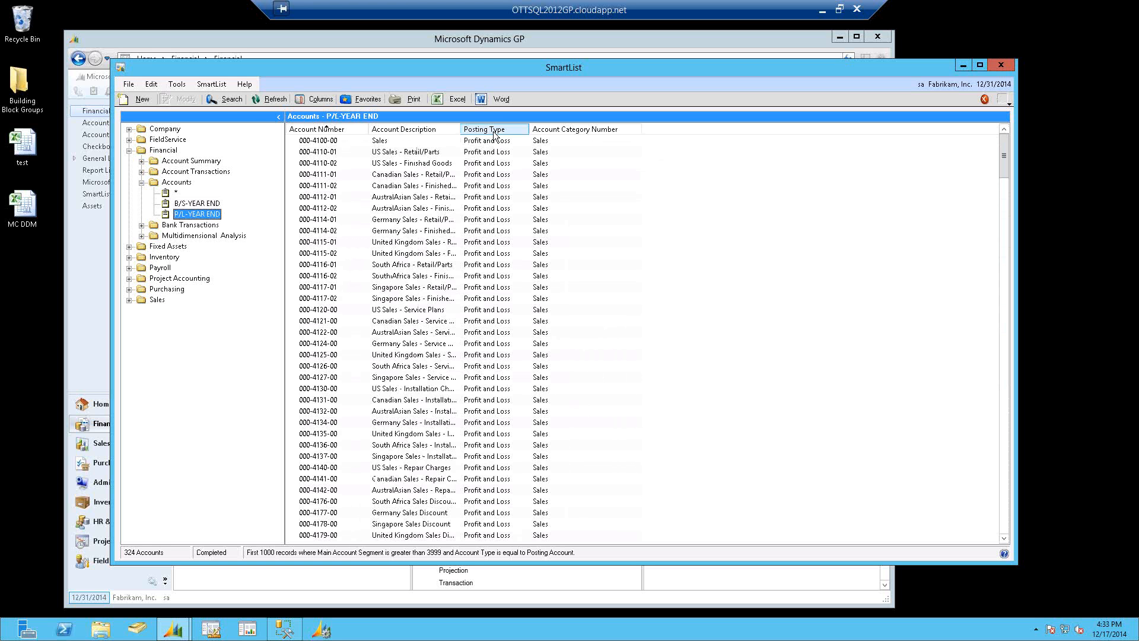
pyautogui.click(225, 101)
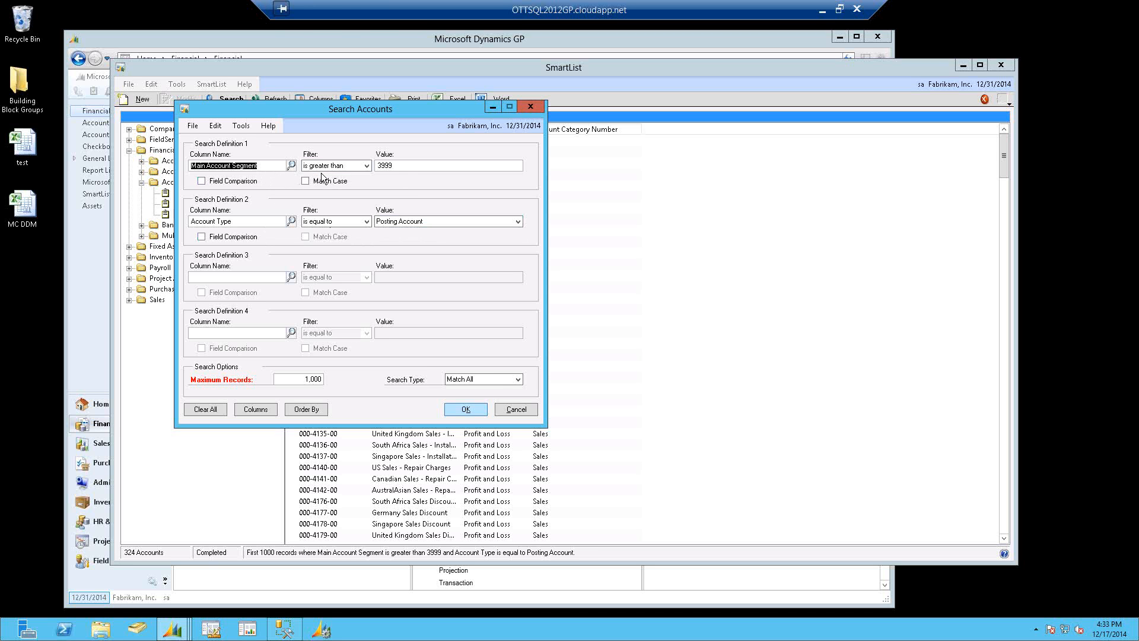
pyautogui.click(401, 167)
pyautogui.click(473, 410)
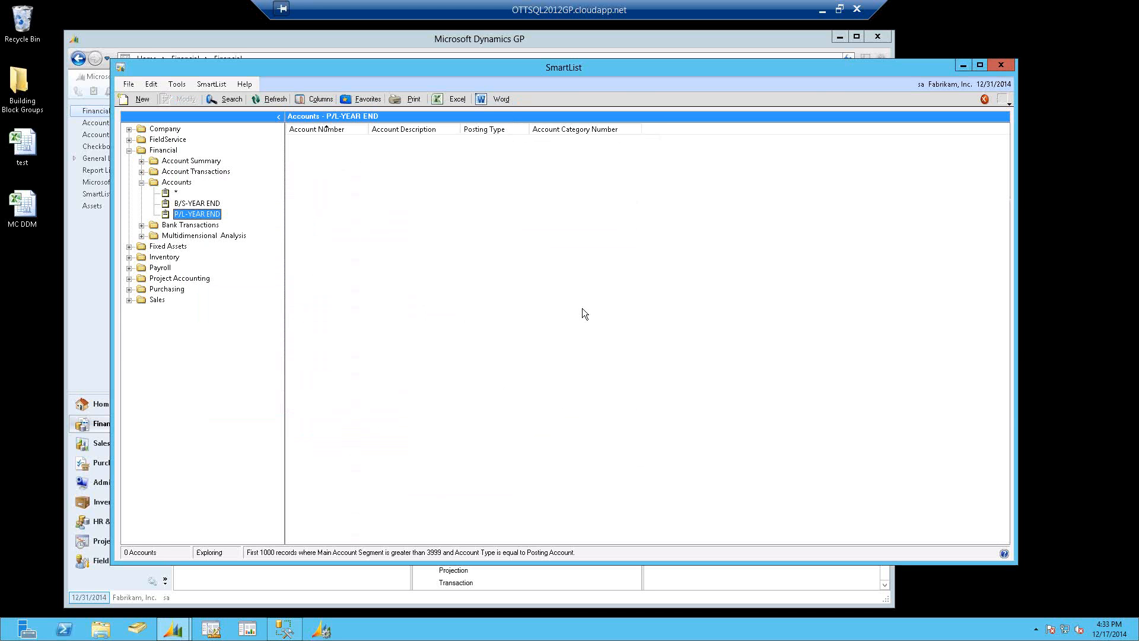
pyautogui.click(514, 130)
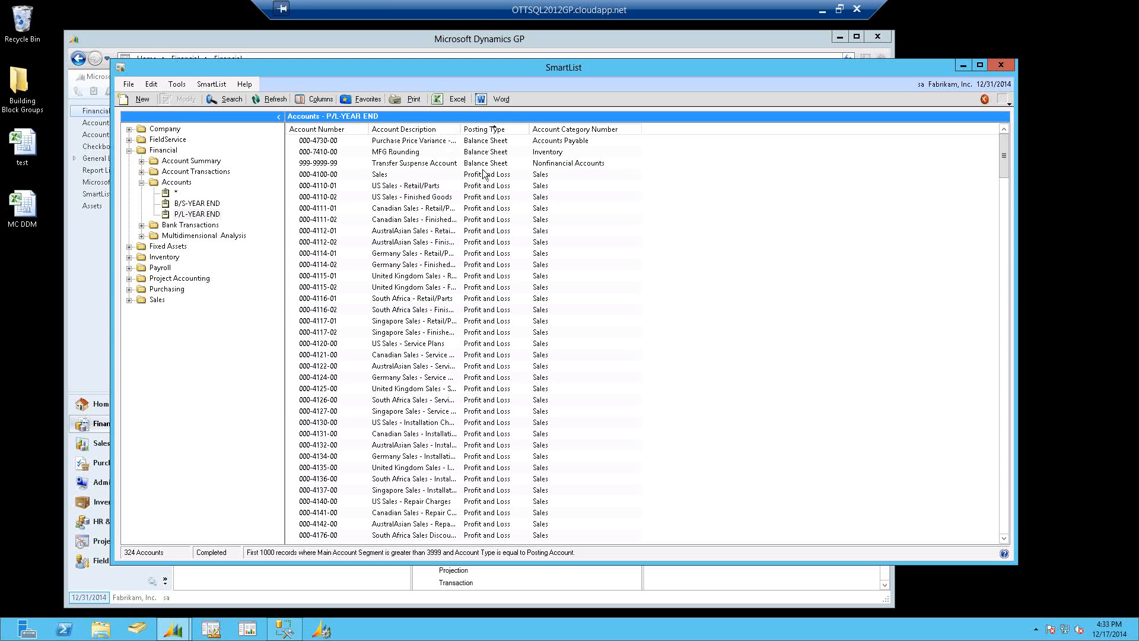
# Open the Purchase Price Variance - Unrealized account from the list, set its posting type to Profit and Loss, and save it.
pyautogui.doubleClick(443, 141)
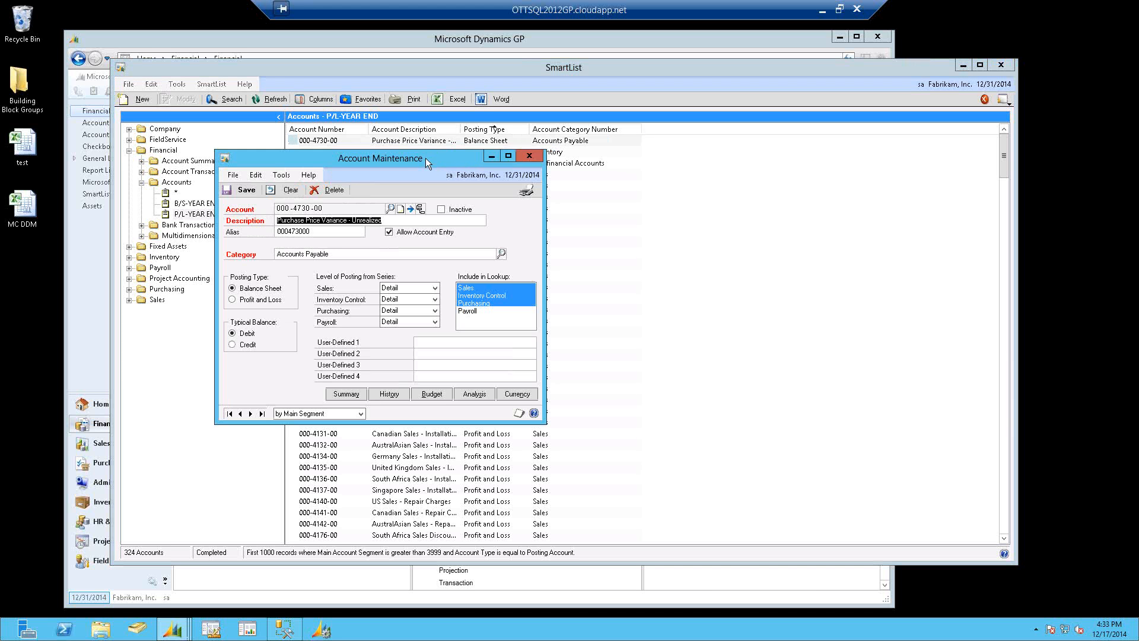
pyautogui.moveTo(699, 190); pyautogui.dragTo(843, 172)
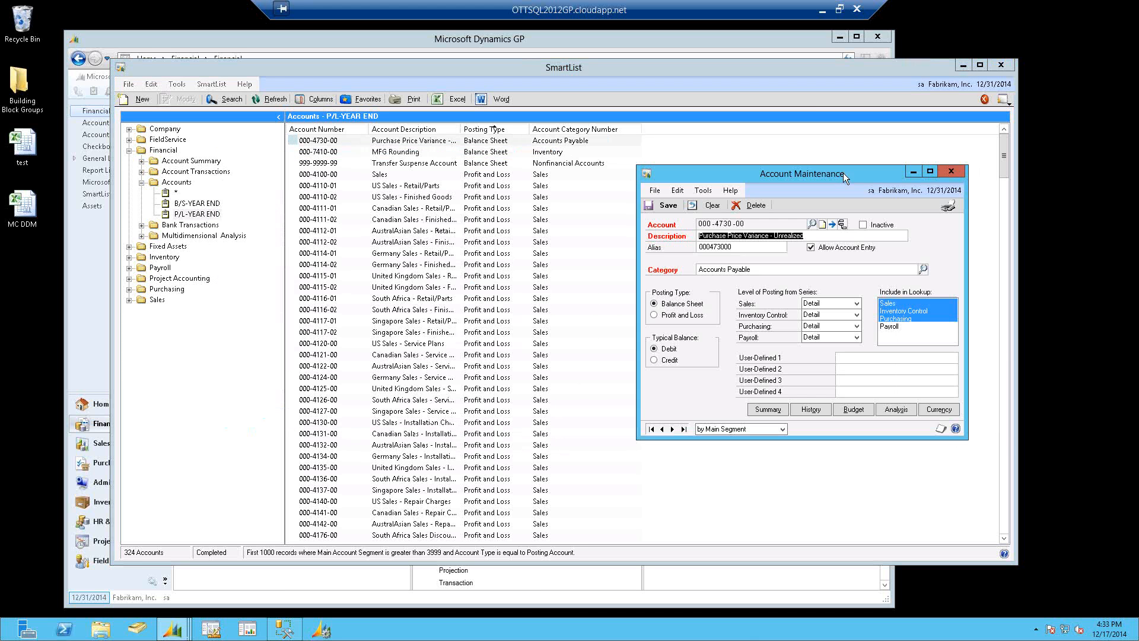
pyautogui.click(681, 315)
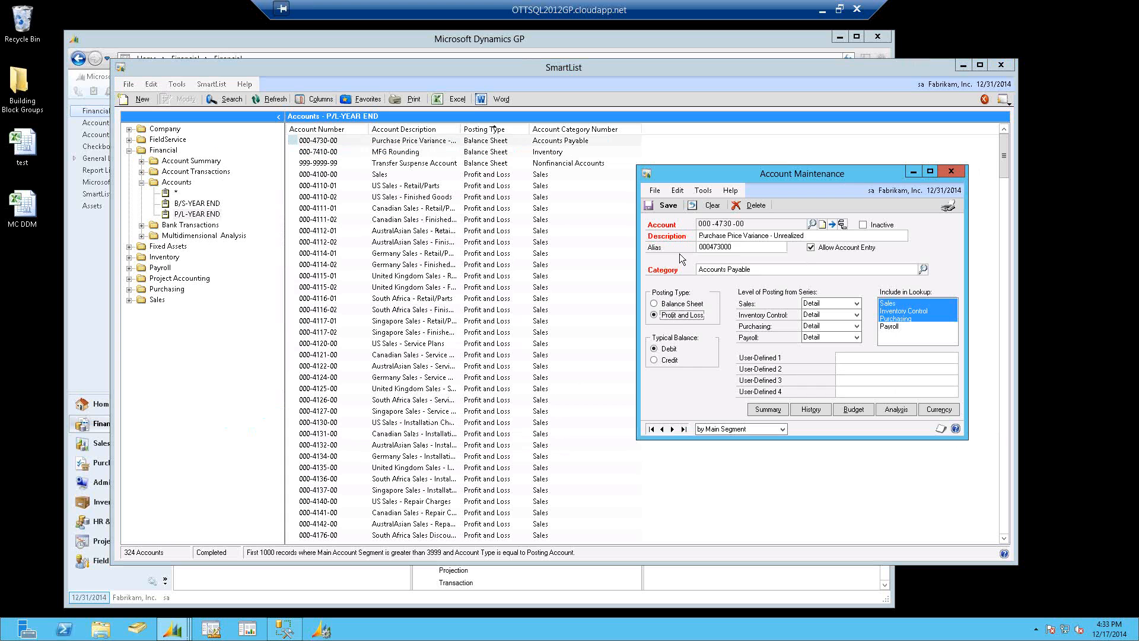
pyautogui.click(669, 206)
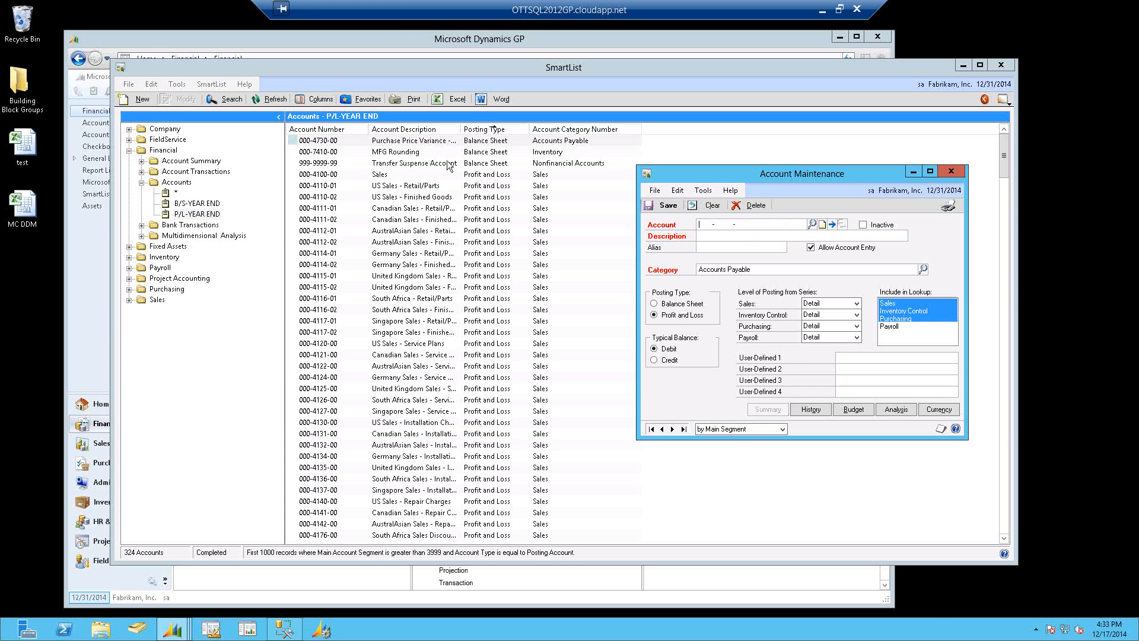
# Change the MFG Rounding account's posting type to Profit and Loss and save it.
pyautogui.click(399, 151)
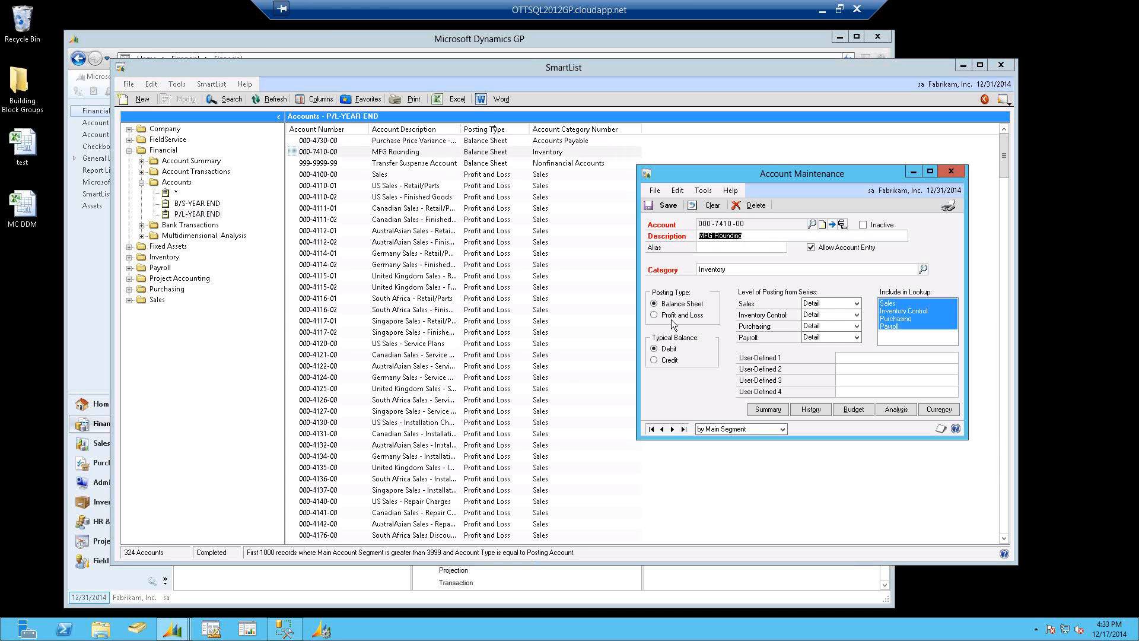
pyautogui.click(669, 315)
pyautogui.click(668, 206)
# Set the Transfer Suspense Account's posting type to Profit and Loss, save it, and close account maintenance.
pyautogui.doubleClick(419, 163)
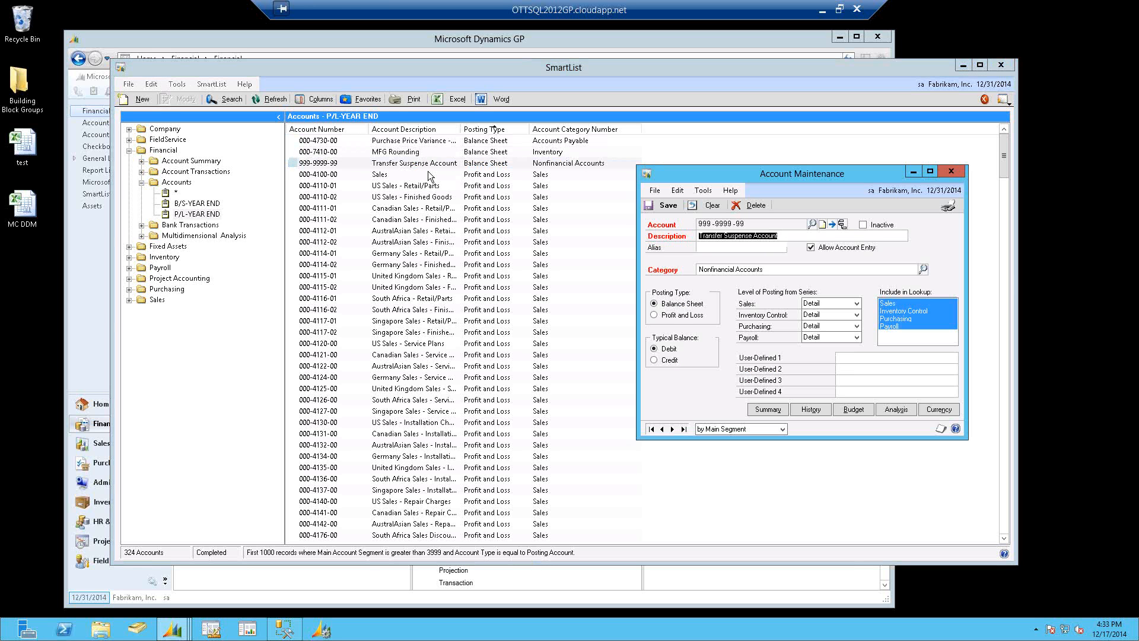
pyautogui.click(681, 315)
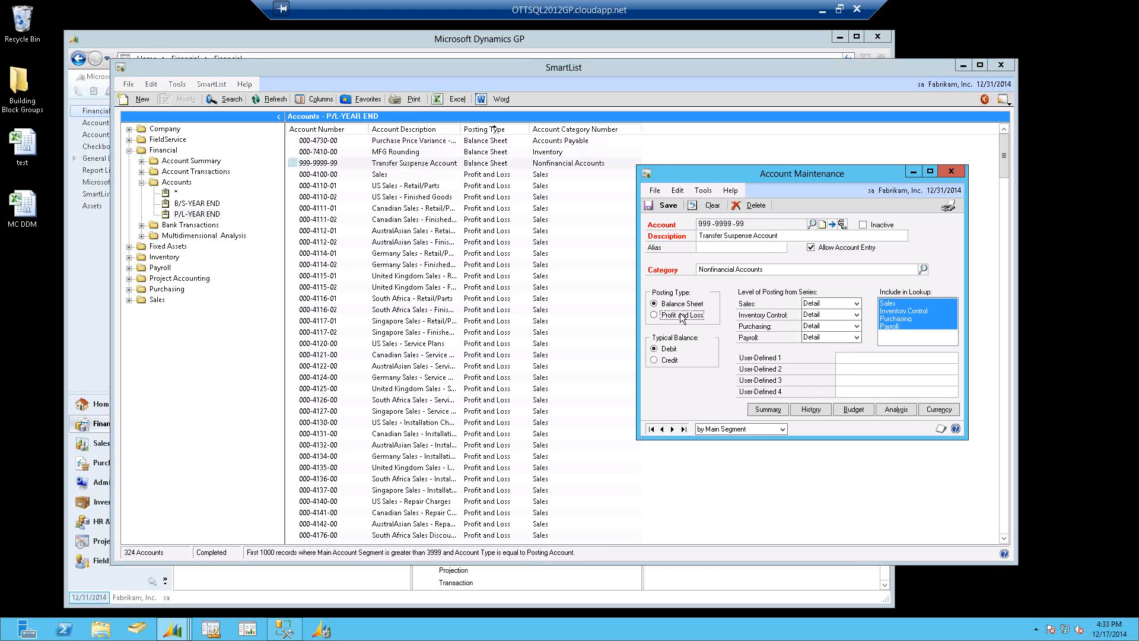
pyautogui.click(667, 206)
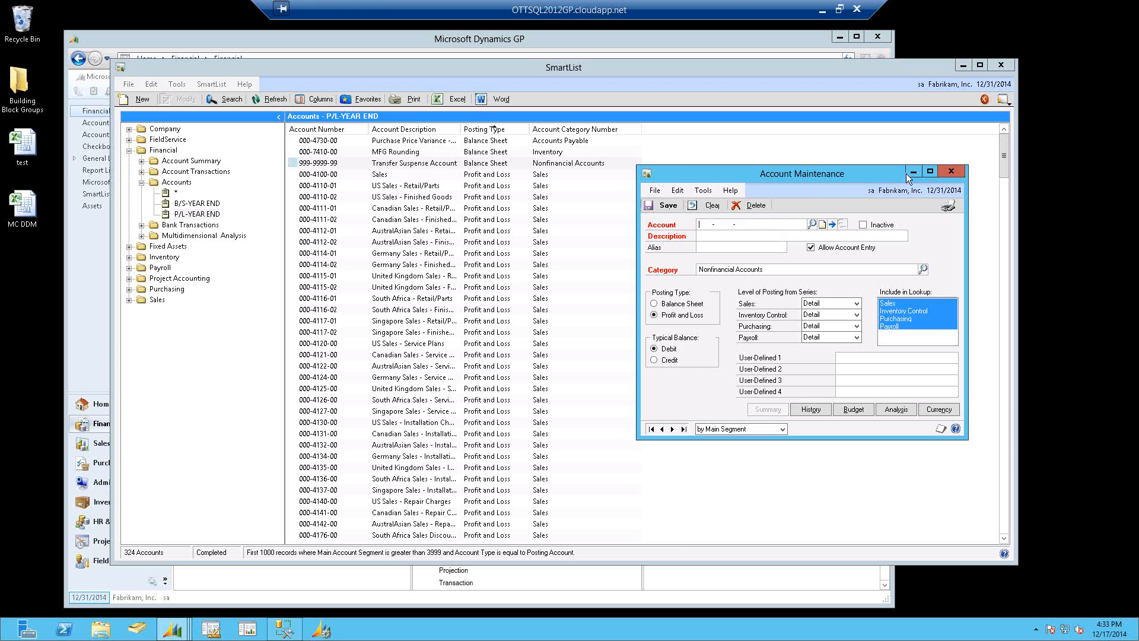
pyautogui.click(950, 172)
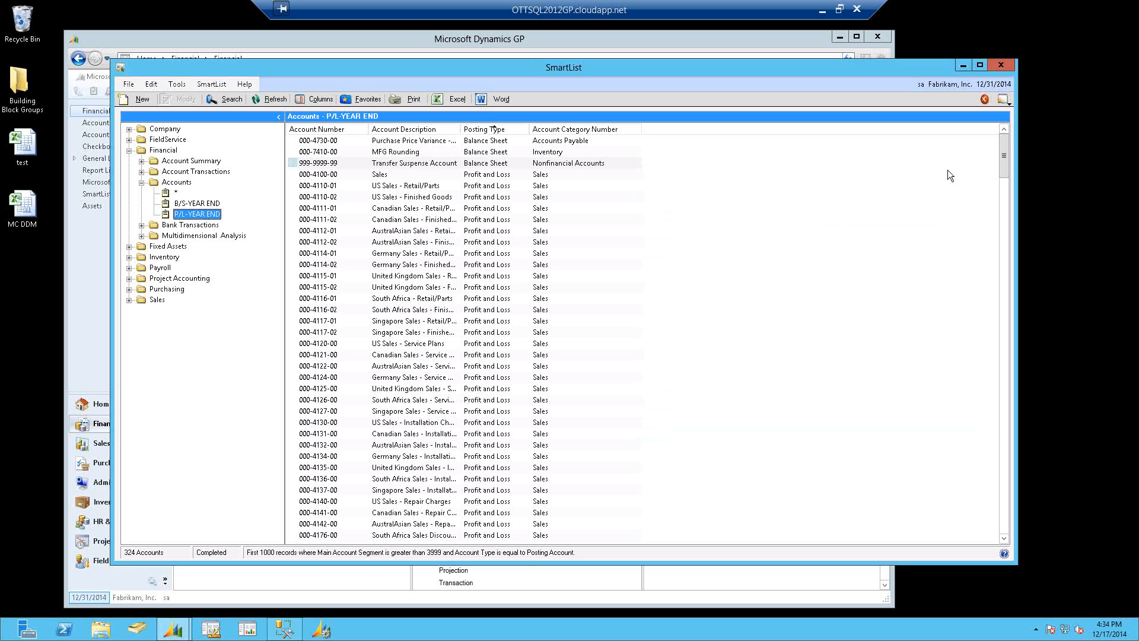
# Refresh the P/L-YEAR END list, sort it by posting type to recheck the accounts, and close SmartList.
pyautogui.click(268, 100)
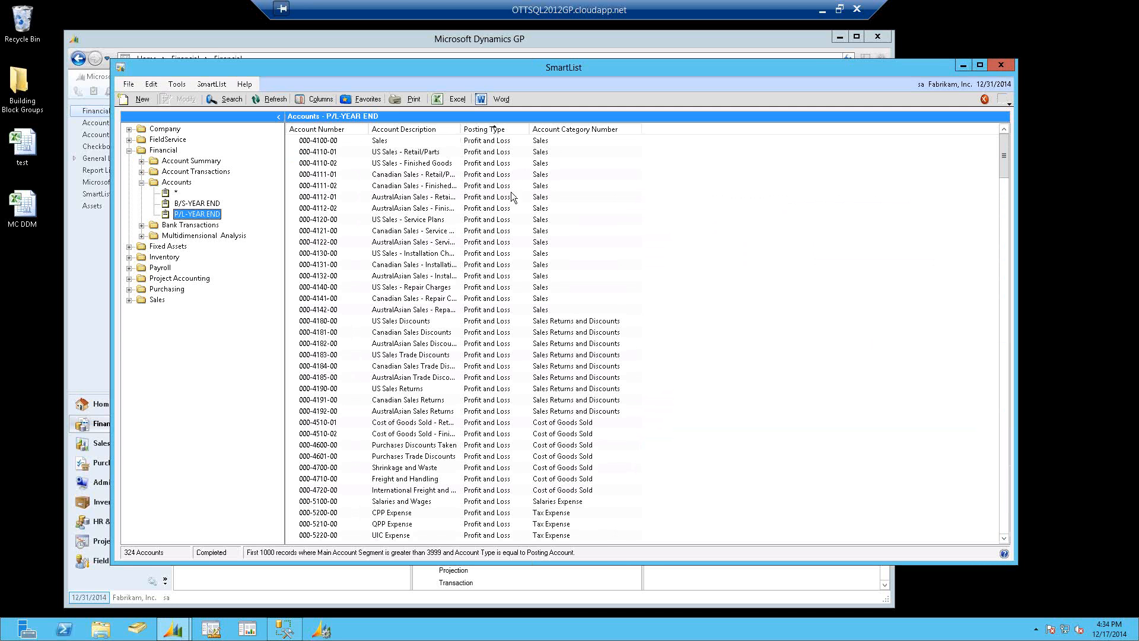
pyautogui.click(513, 132)
pyautogui.click(1002, 67)
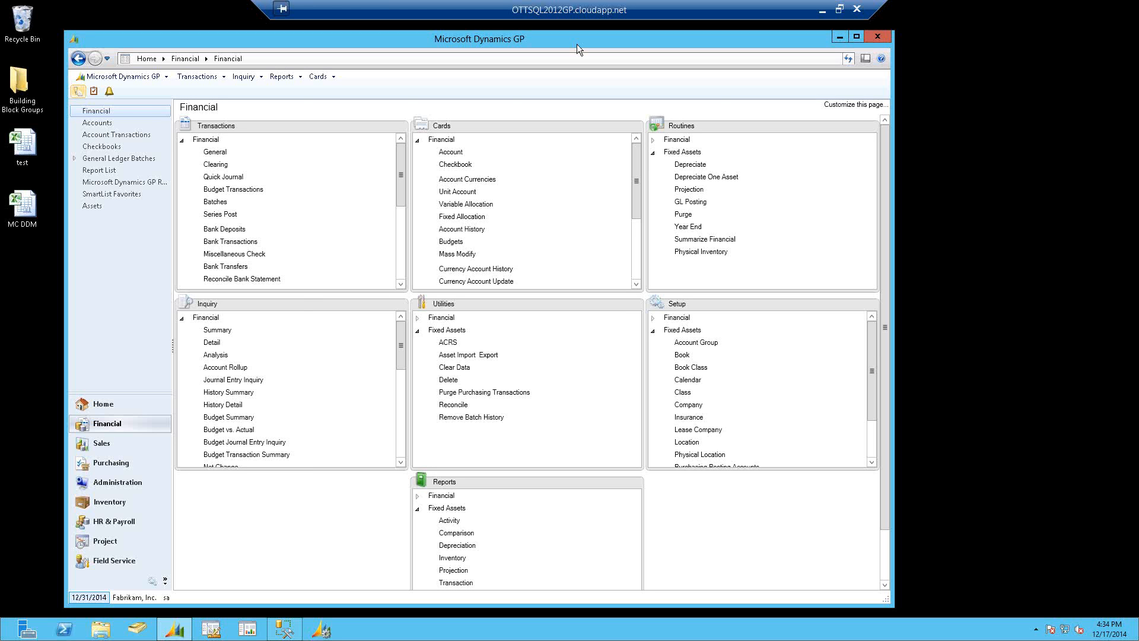
# Select all logical tables of the Financial series in Check Links, and close the window without running the check.
pyautogui.click(135, 79)
pyautogui.moveTo(118, 144)
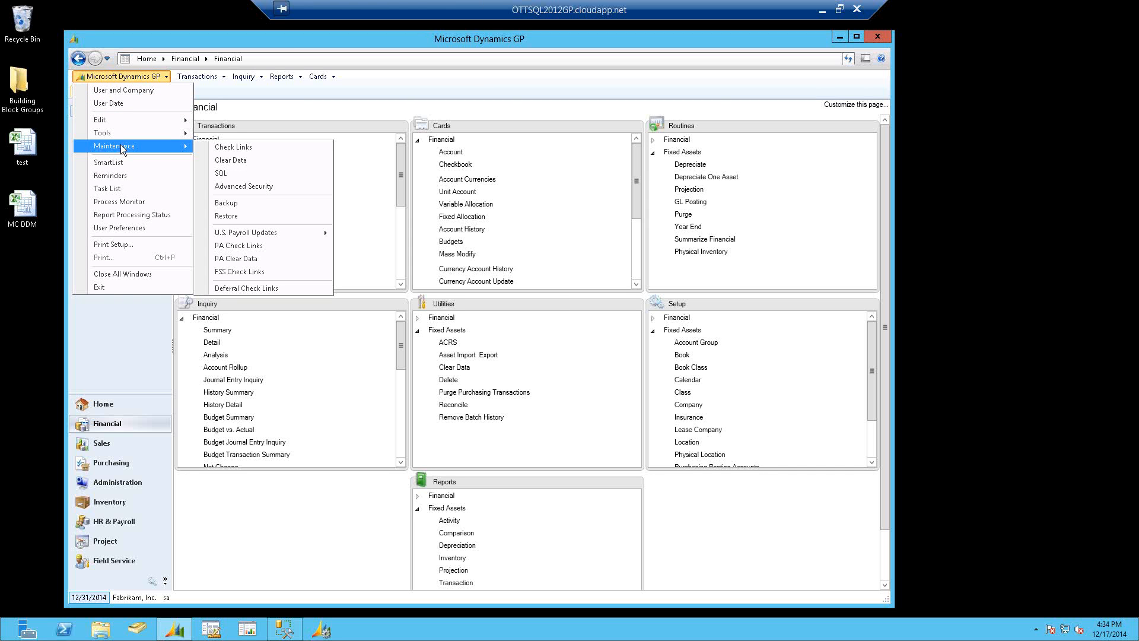
pyautogui.click(240, 146)
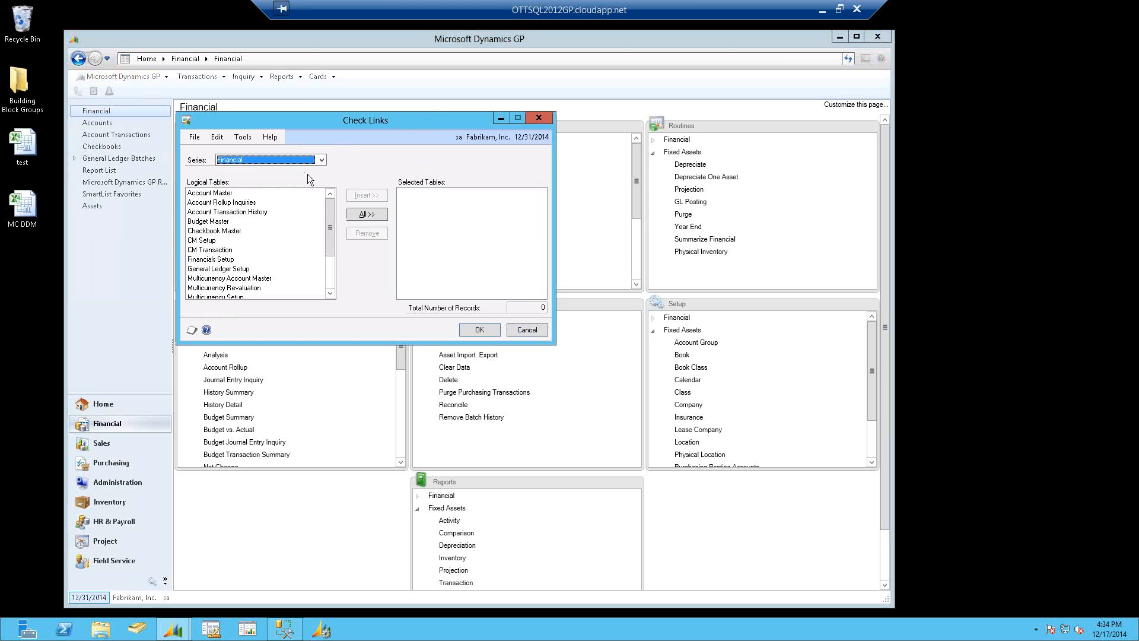
pyautogui.click(359, 219)
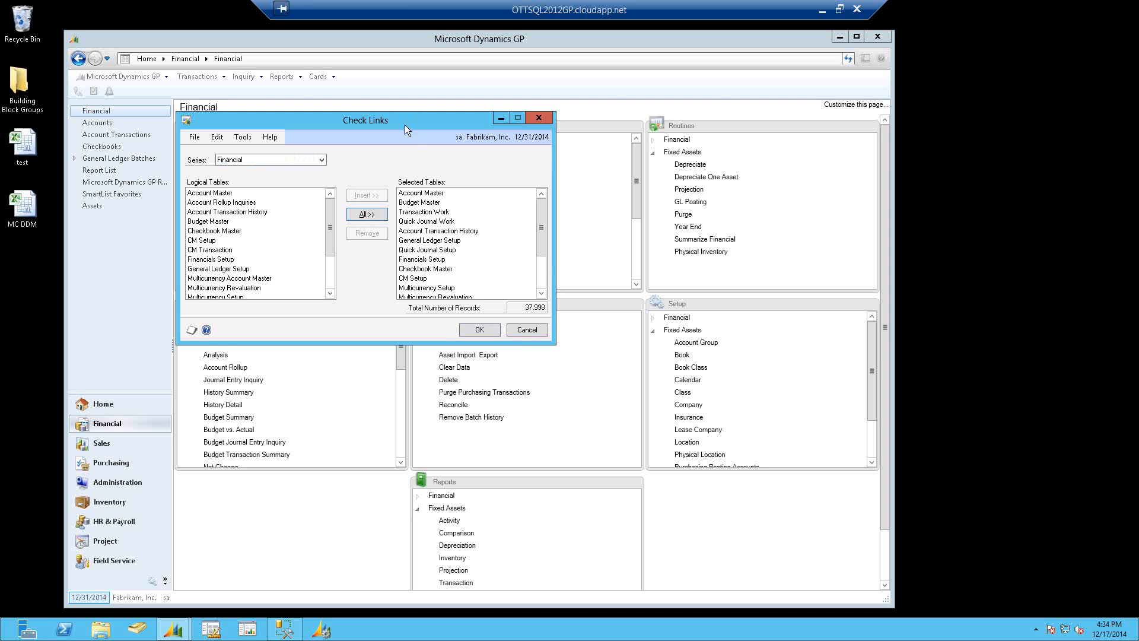
pyautogui.click(127, 256)
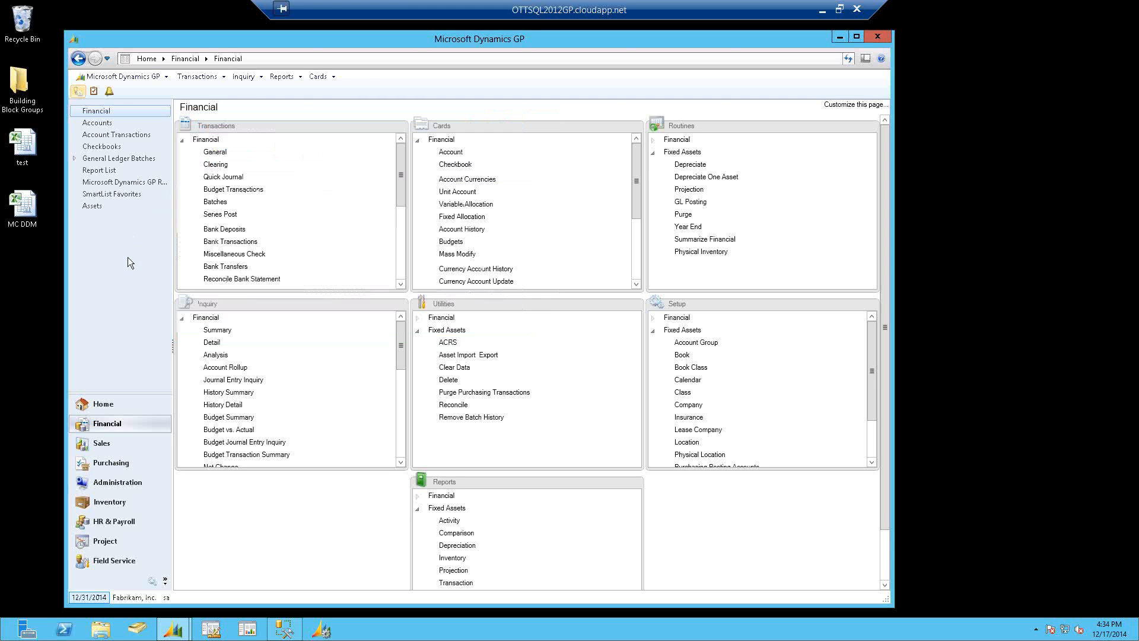
pyautogui.click(120, 77)
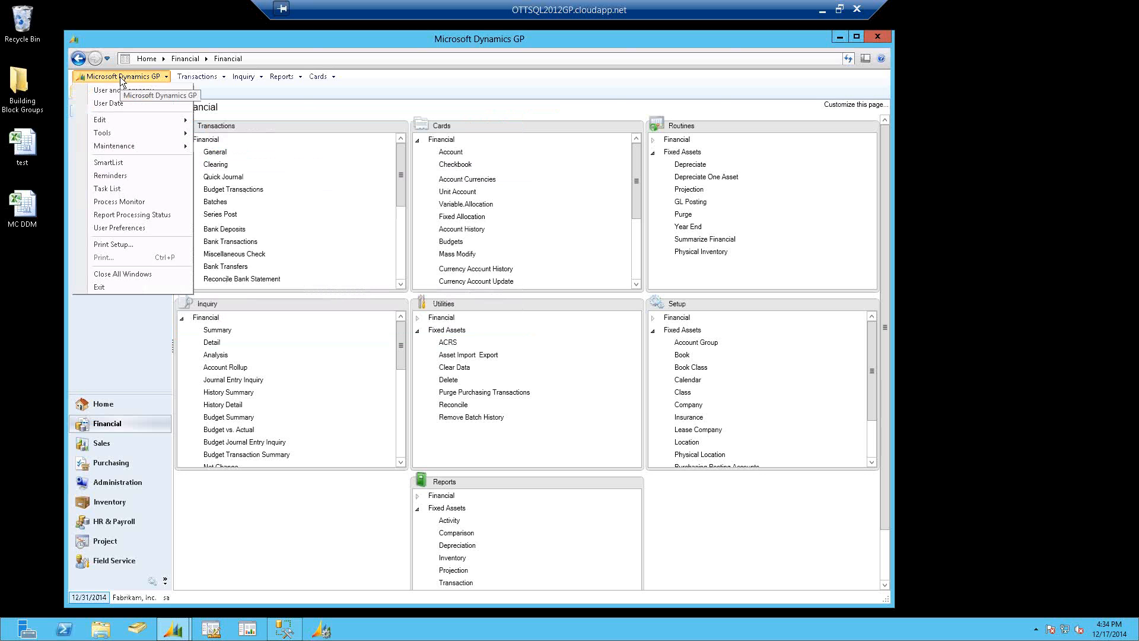
pyautogui.click(120, 78)
pyautogui.click(121, 78)
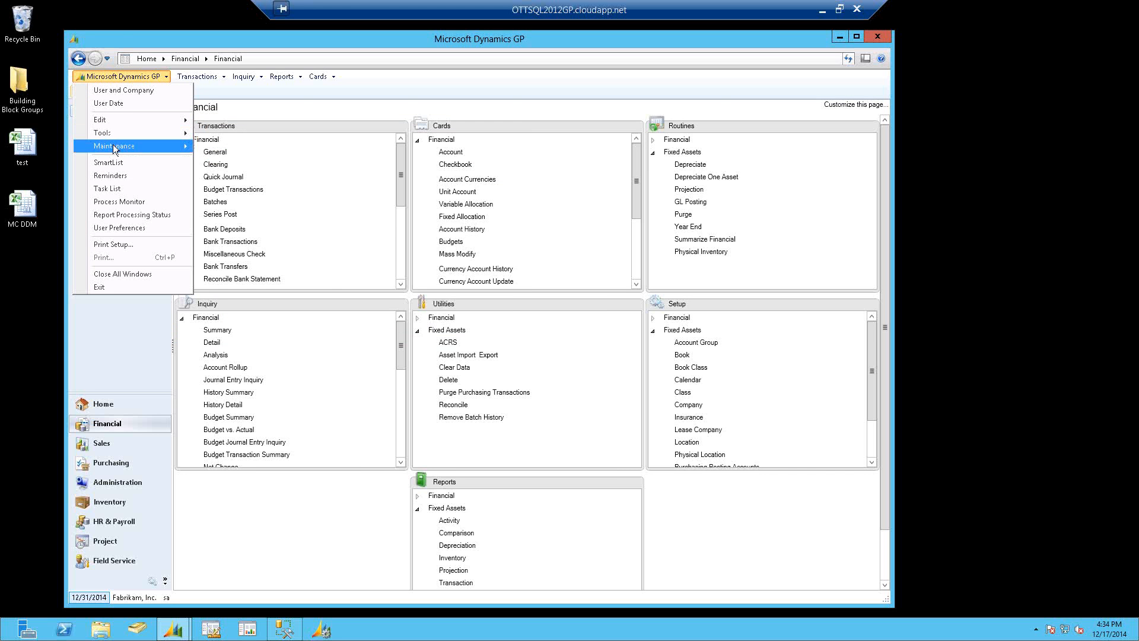
pyautogui.moveTo(113, 144)
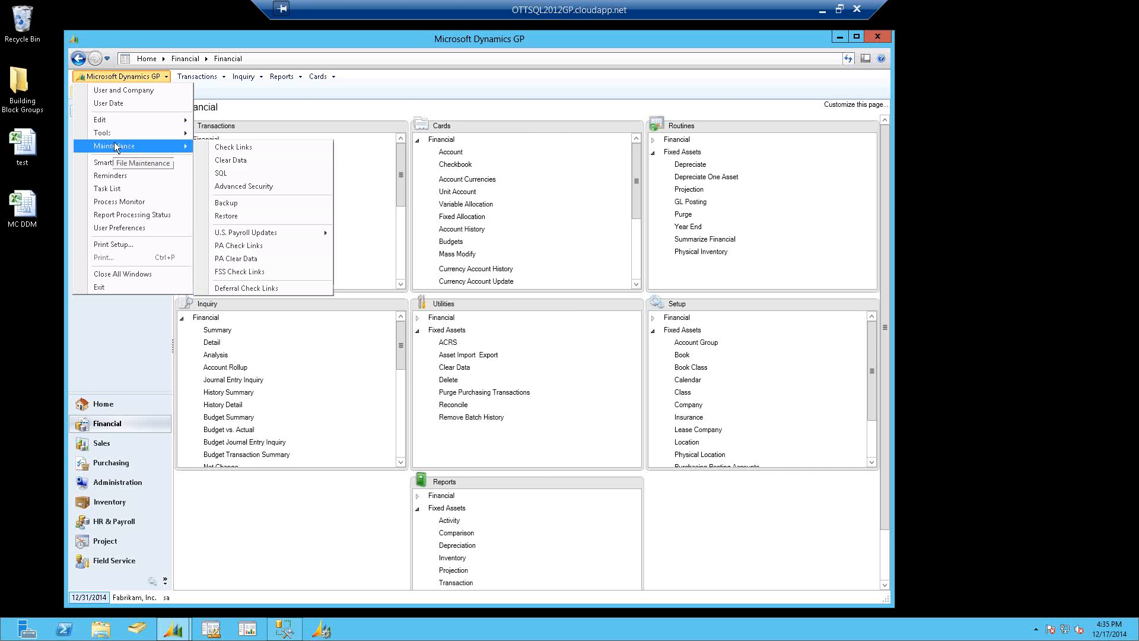
pyautogui.click(236, 146)
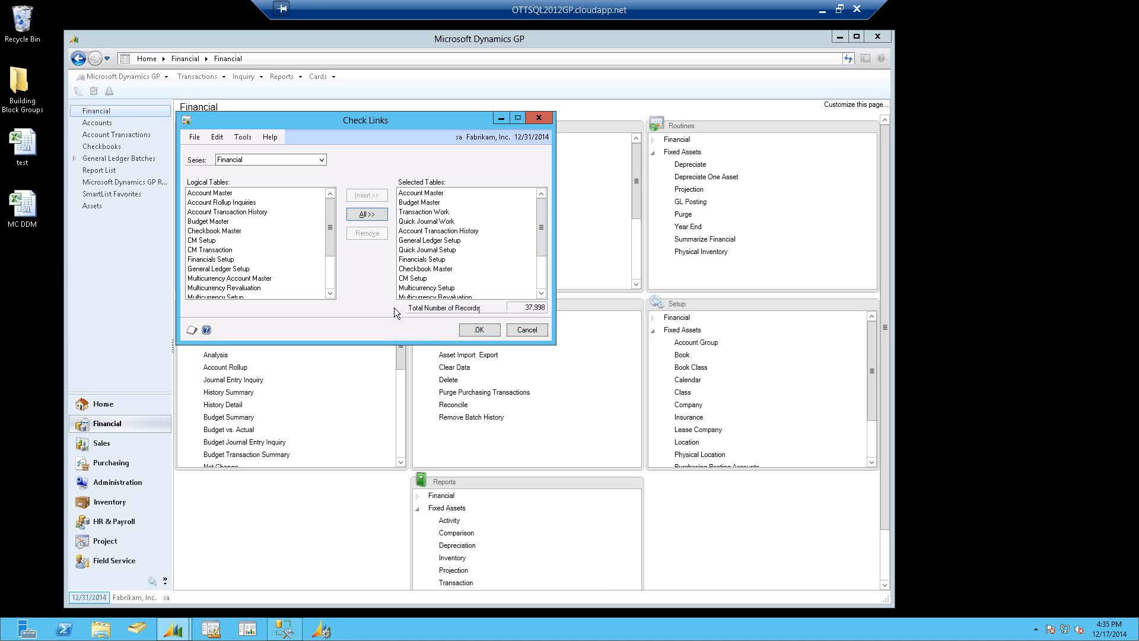
pyautogui.click(540, 119)
pyautogui.click(607, 351)
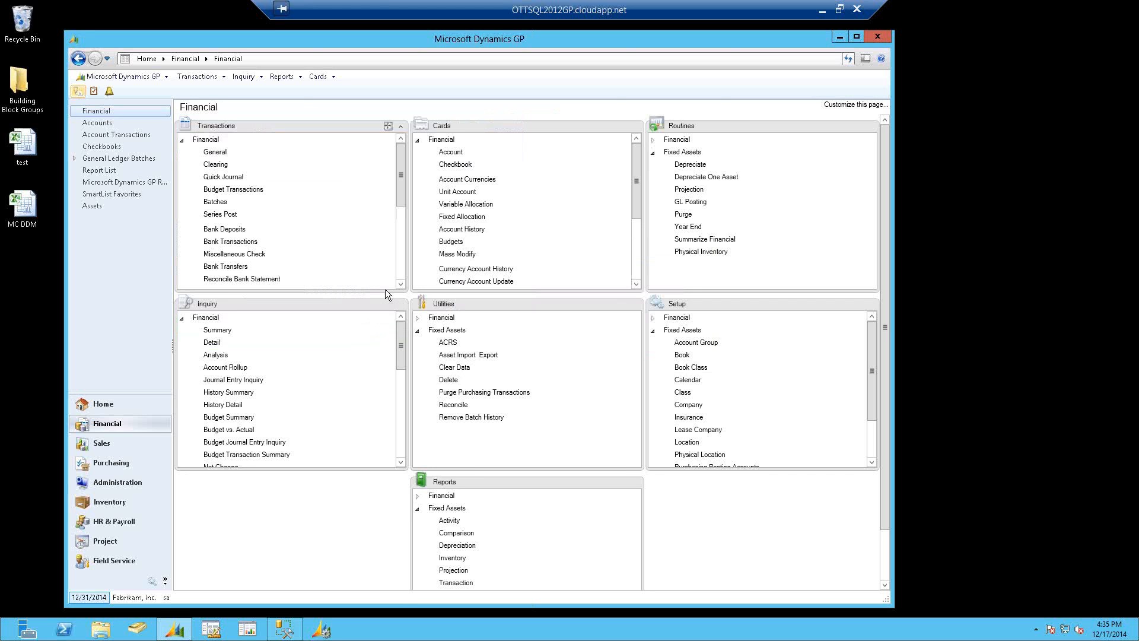
# Open the General Ledger Setup from the Financial setup list, and examine the retained earnings account's details.
pyautogui.click(653, 331)
pyautogui.click(652, 319)
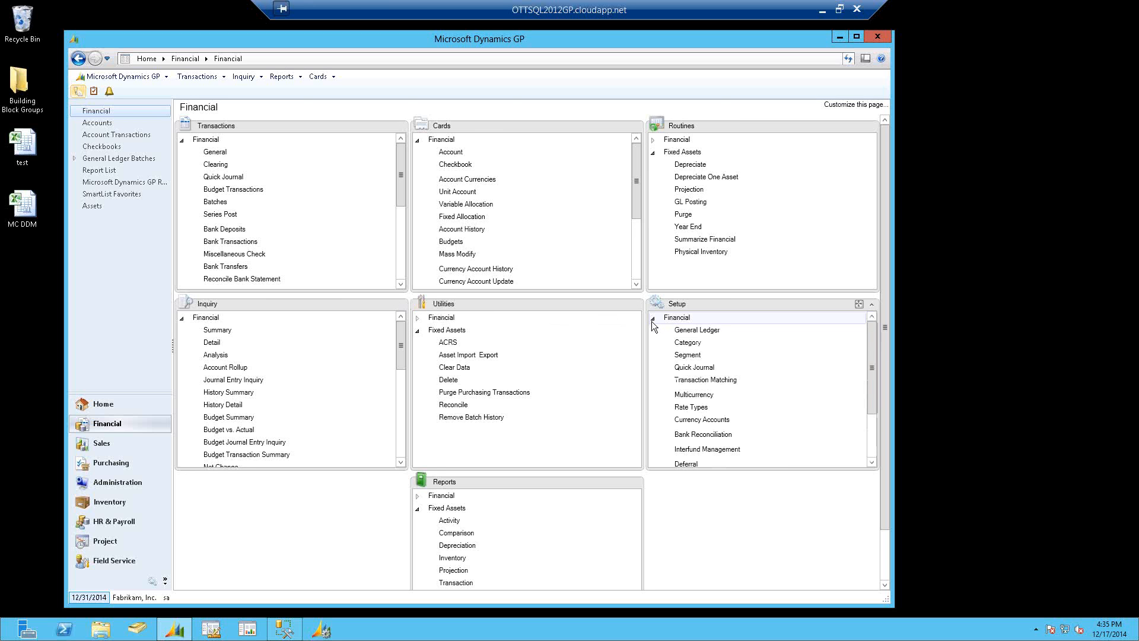
pyautogui.click(695, 330)
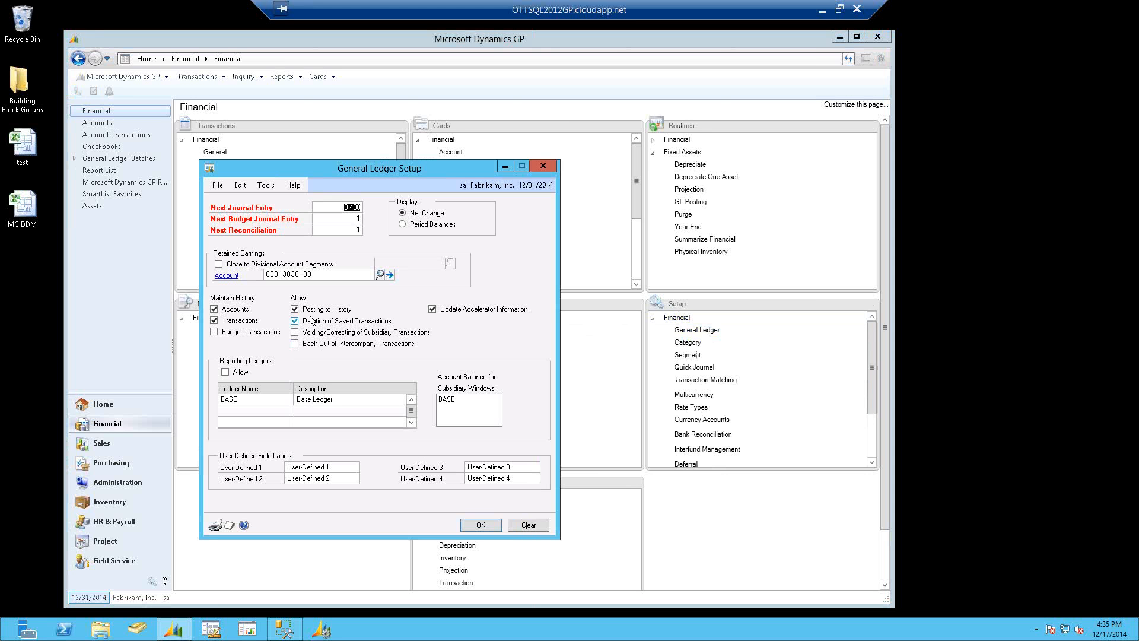
pyautogui.doubleClick(287, 274)
pyautogui.click(391, 275)
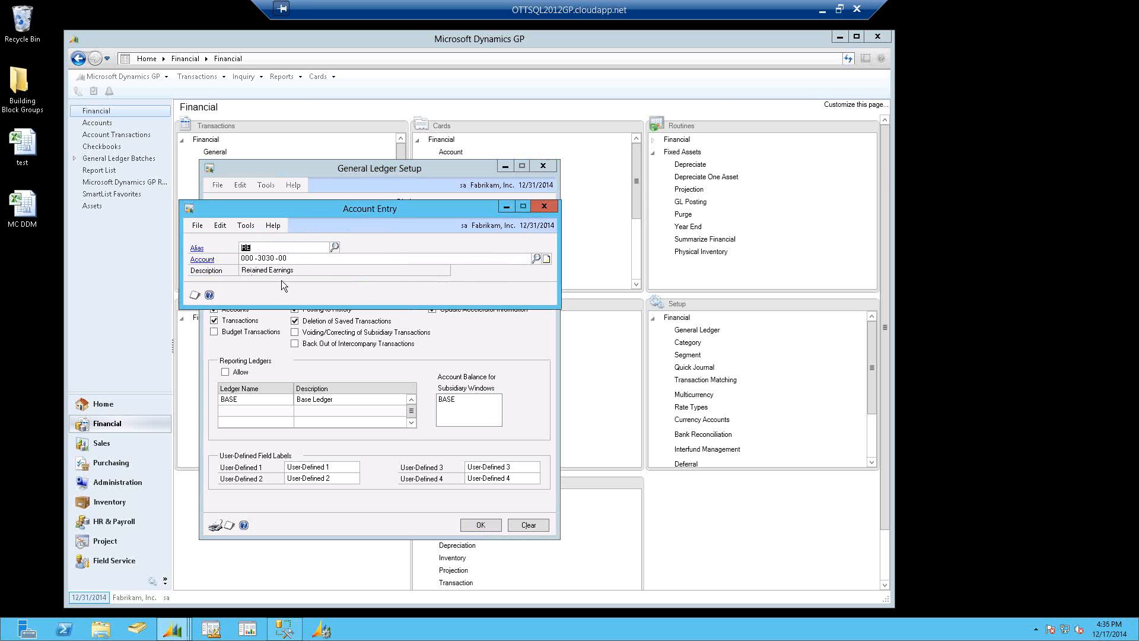
pyautogui.click(544, 206)
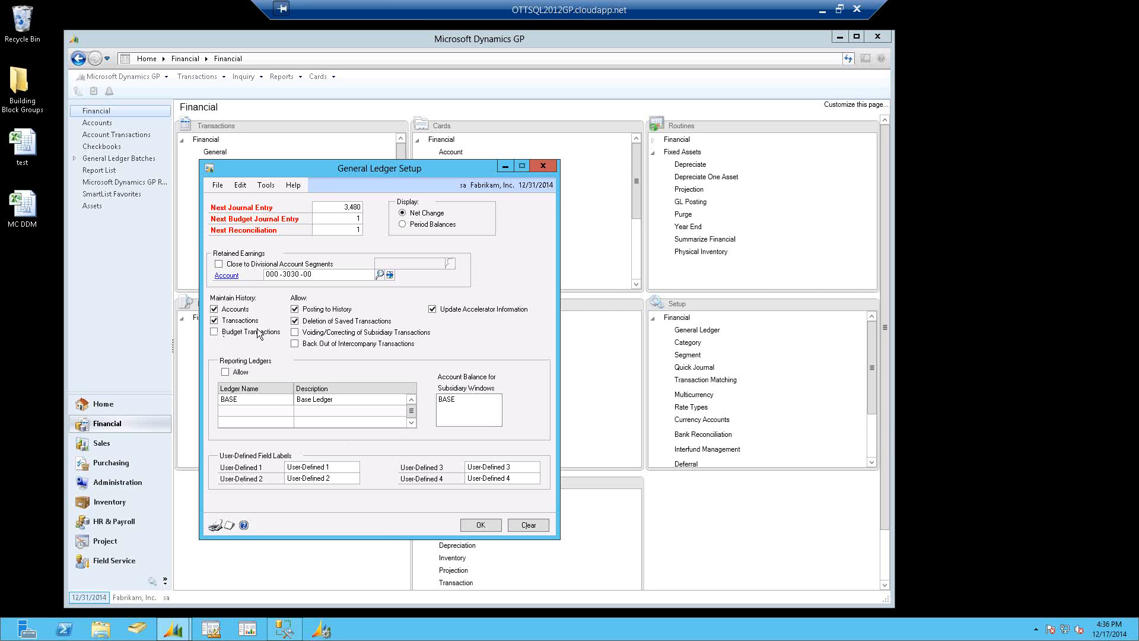
# Turn on Maintain History for Budget Transactions in the General Ledger Setup and accept the settings.
pyautogui.click(214, 332)
pyautogui.click(480, 526)
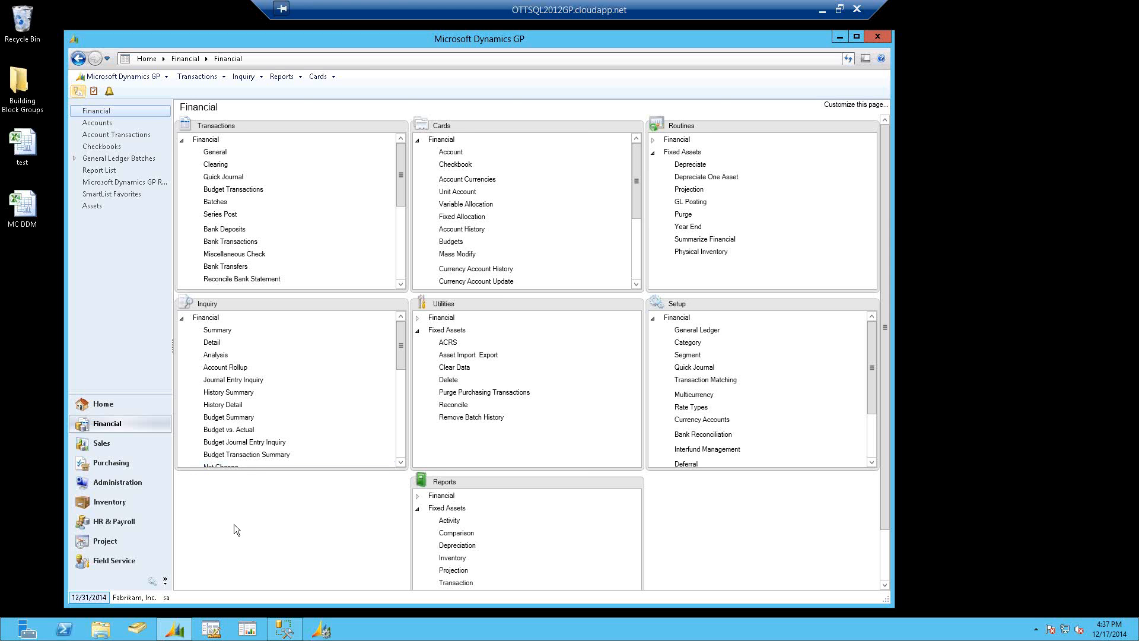
# Open Fiscal Periods Setup from the Administration company setup, and check which fiscal years are already defined.
pyautogui.click(135, 484)
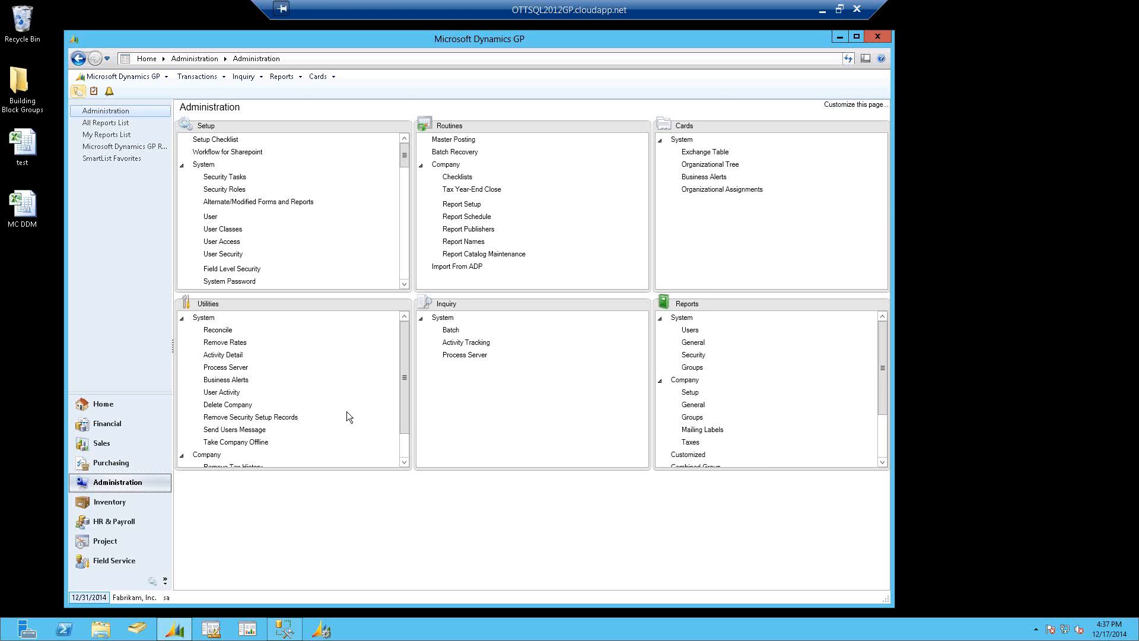
pyautogui.click(391, 126)
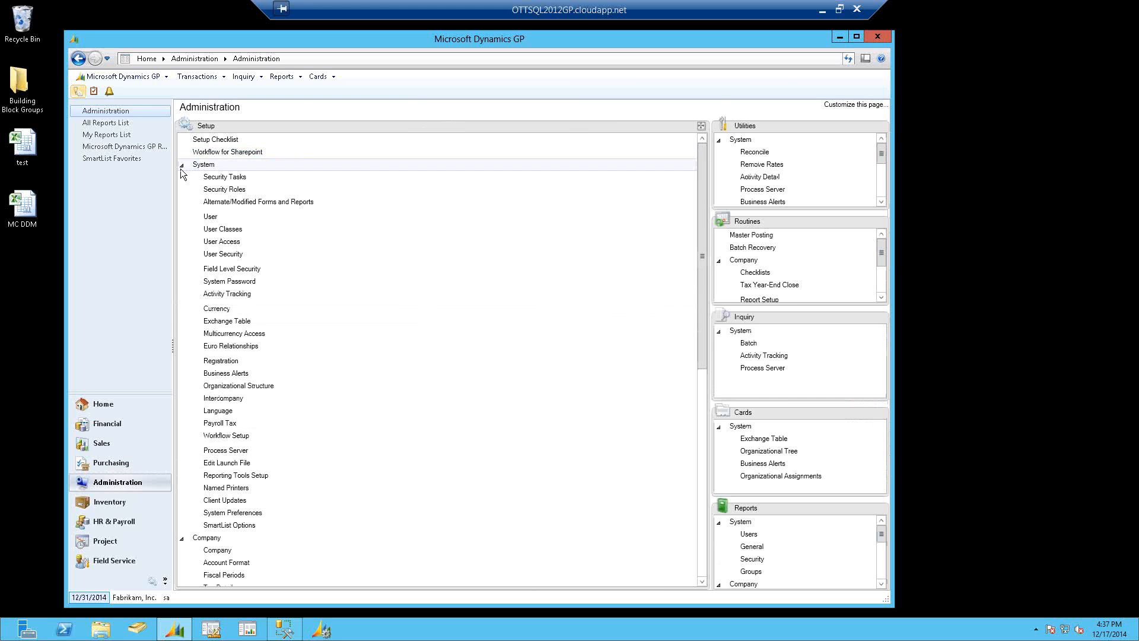
pyautogui.click(181, 166)
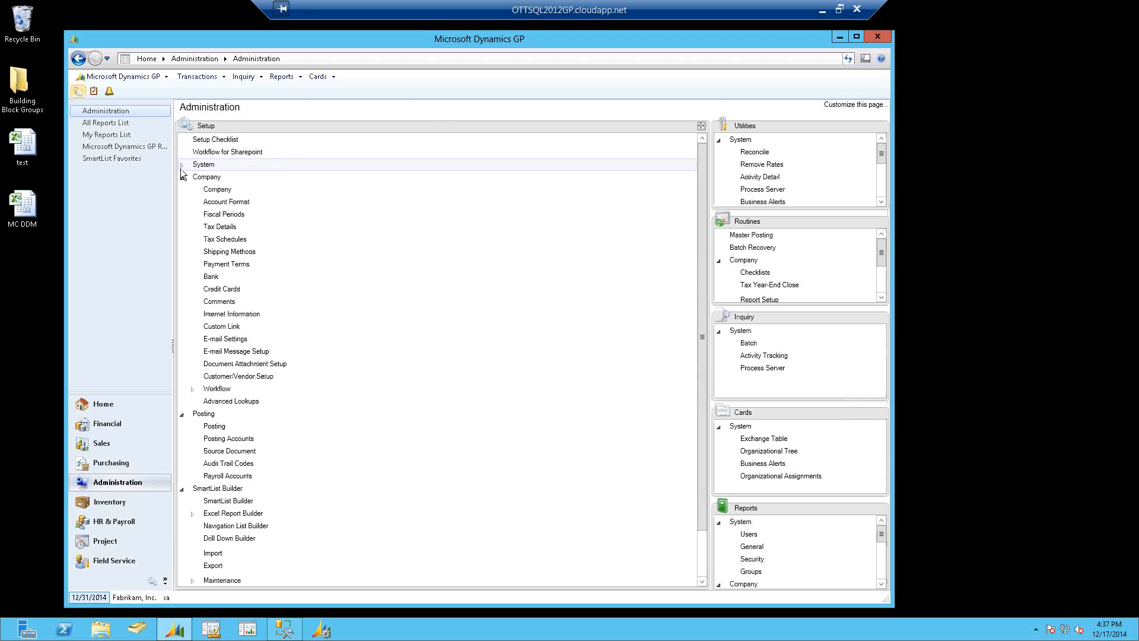
pyautogui.click(242, 215)
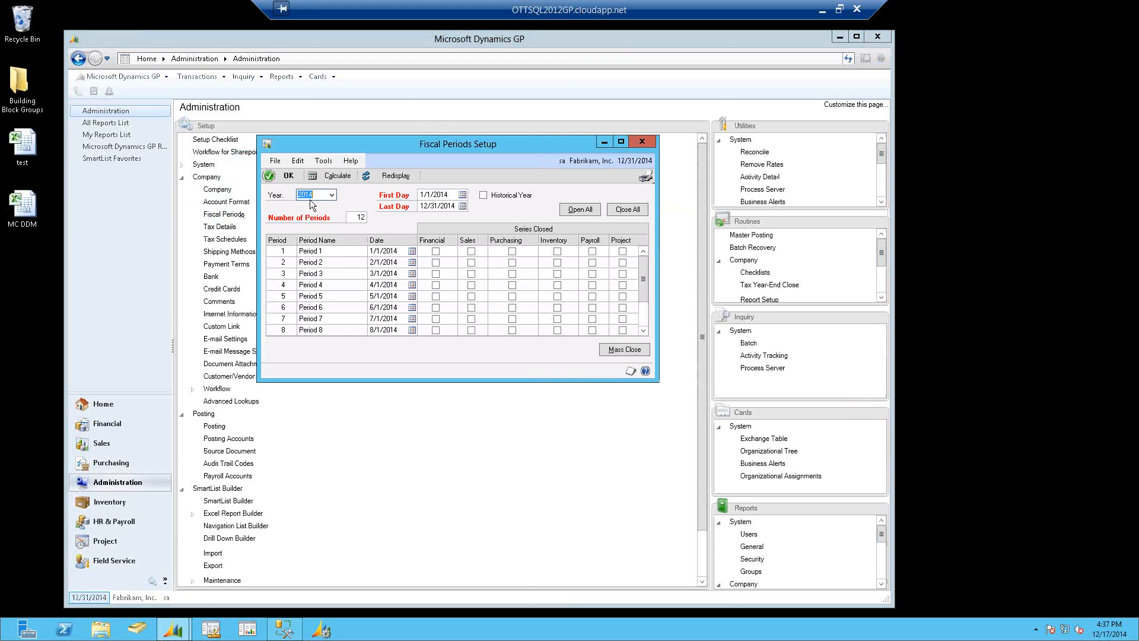
pyautogui.click(333, 196)
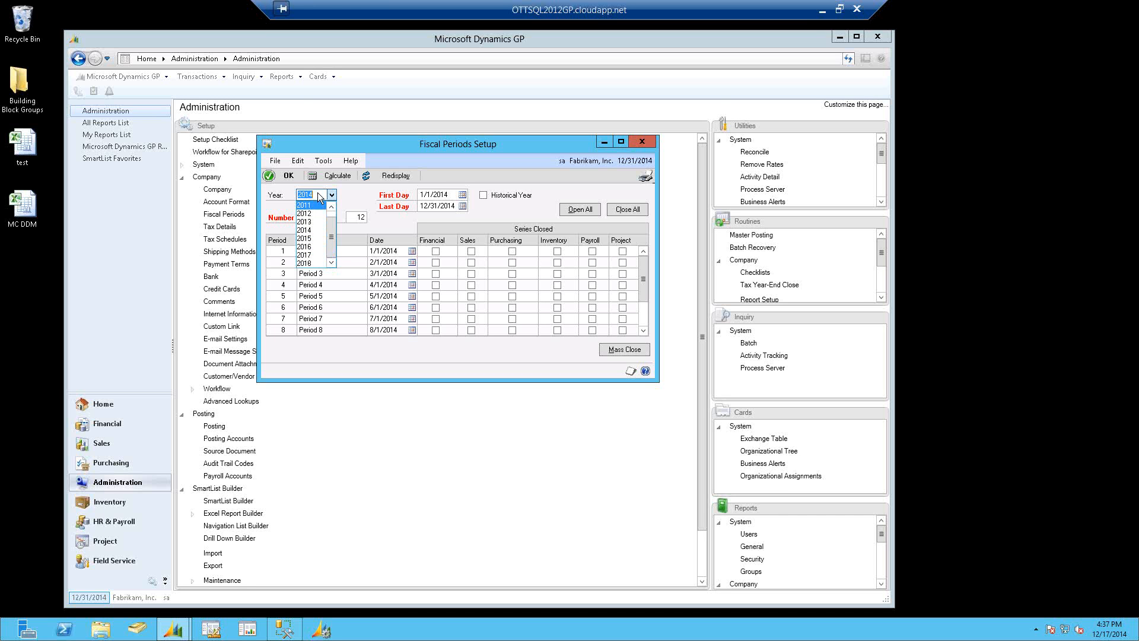
pyautogui.click(321, 194)
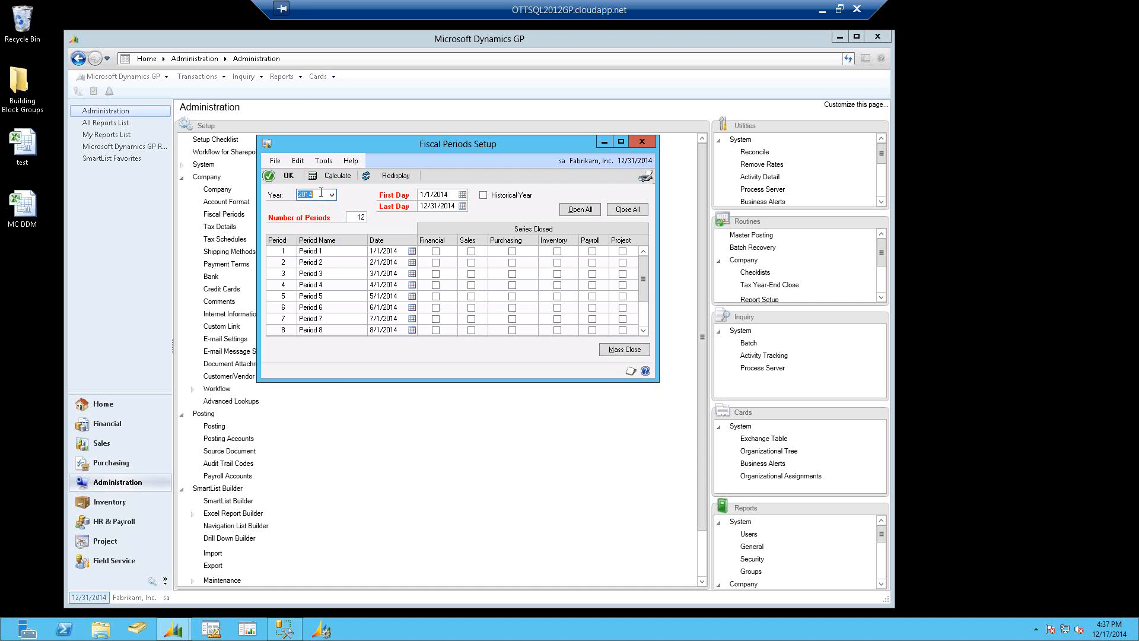
# Set up fiscal year 2019 with 12 calculated periods, close all of its periods, and accept the setup.
pyautogui.write('201')
pyautogui.press('Tab')
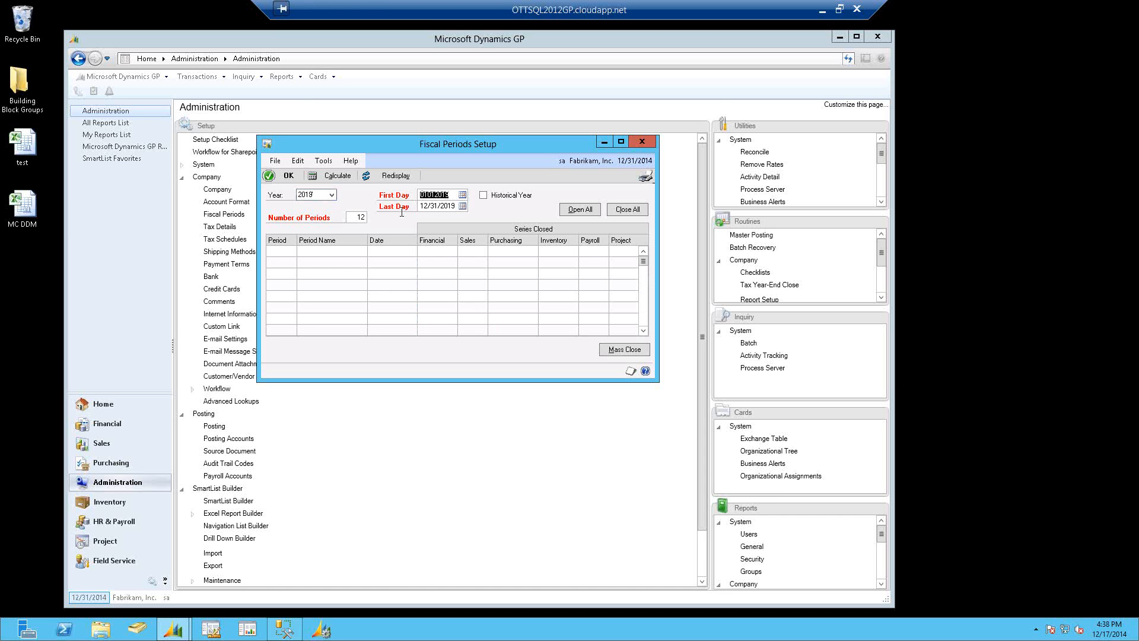
pyautogui.click(342, 175)
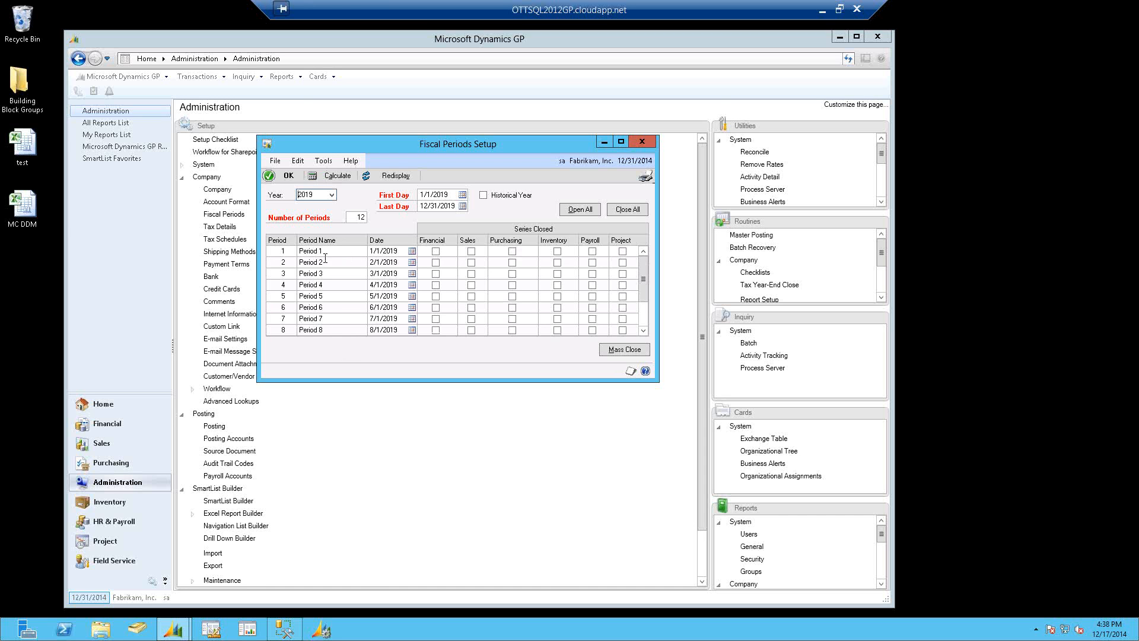
pyautogui.click(323, 252)
pyautogui.click(619, 210)
pyautogui.click(289, 178)
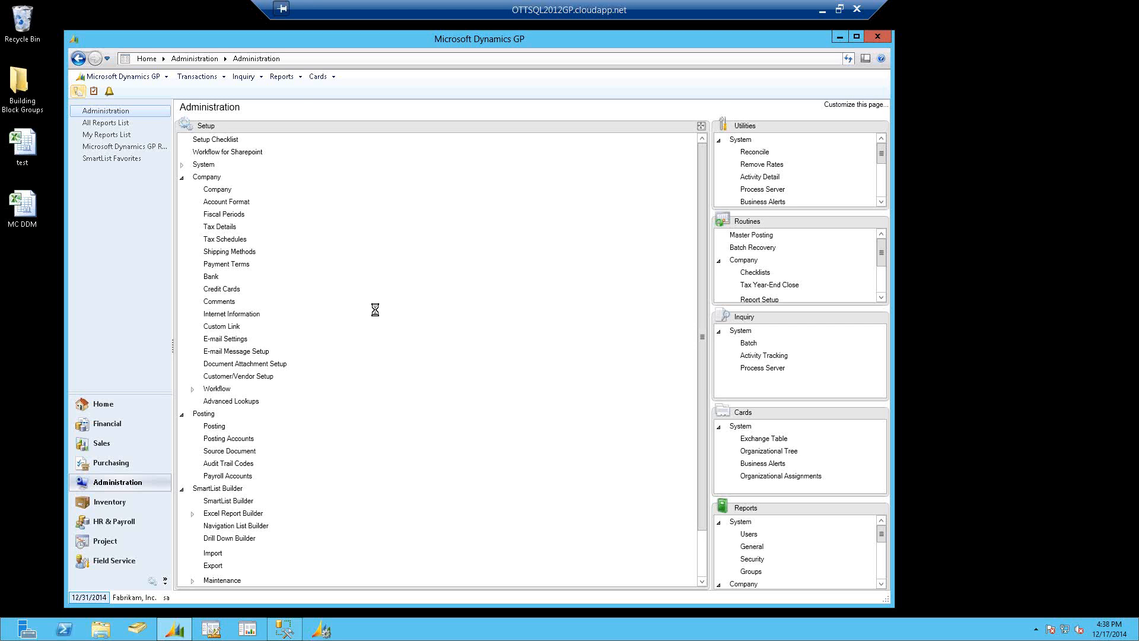
# Run the Financial Year-End Closing routine for 2014, continuing despite the unposted single-use batch or quick journal transaction.
pyautogui.click(135, 424)
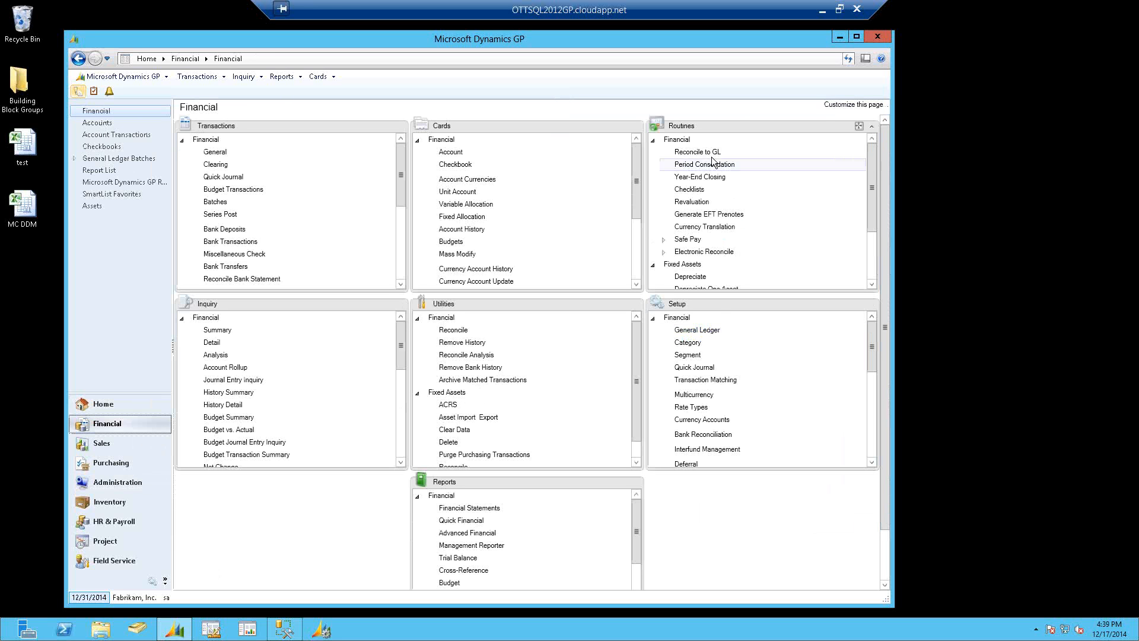
pyautogui.click(691, 152)
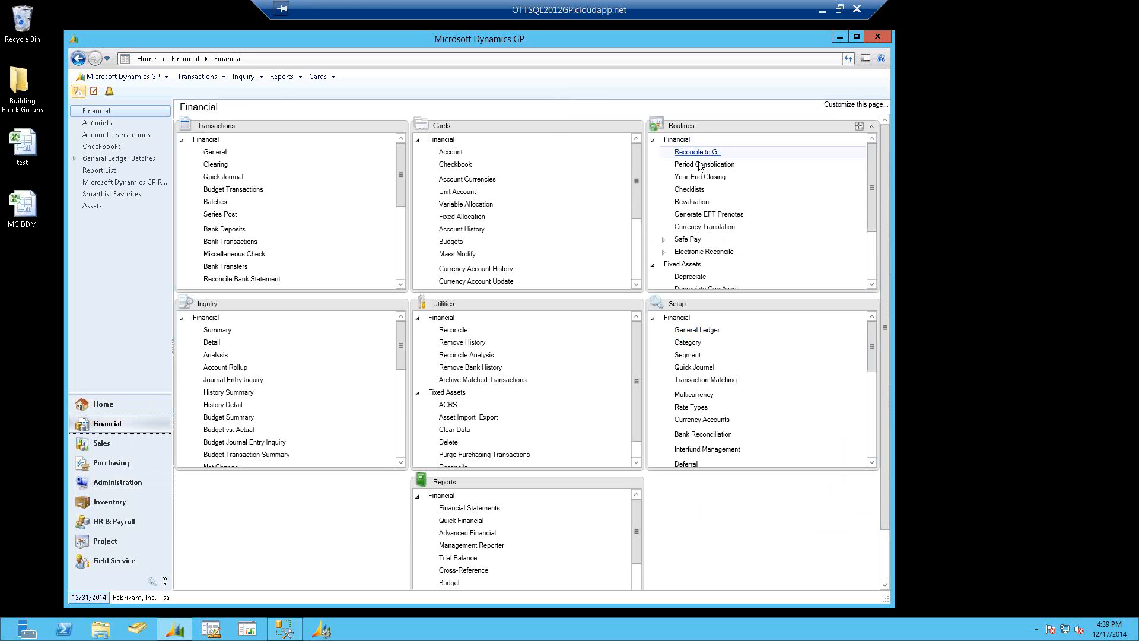
pyautogui.click(695, 177)
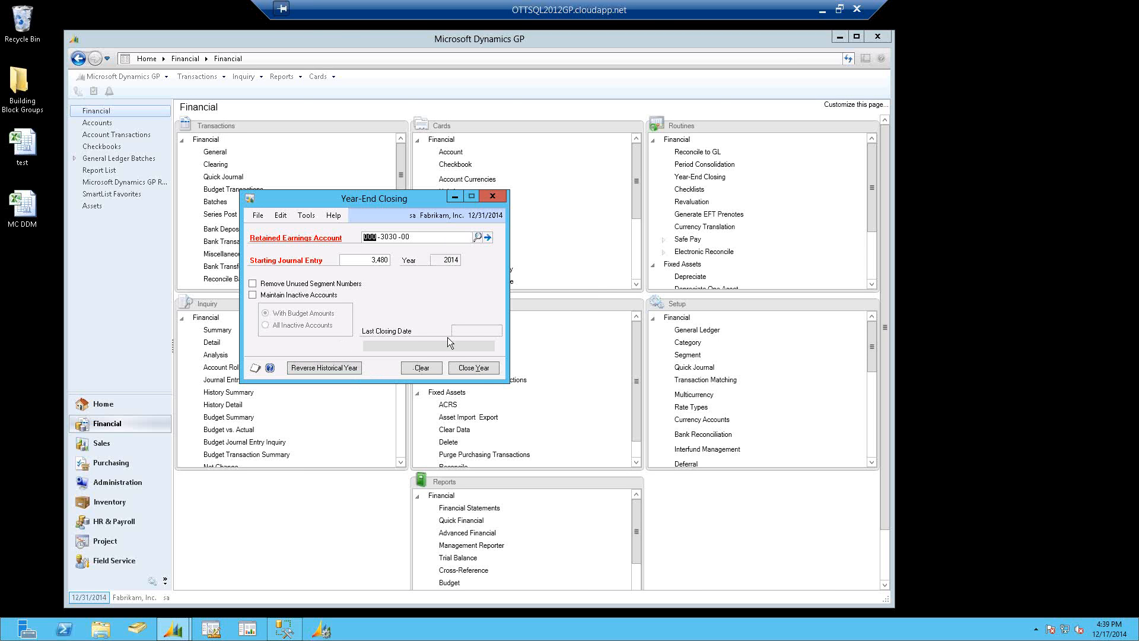
pyautogui.click(477, 367)
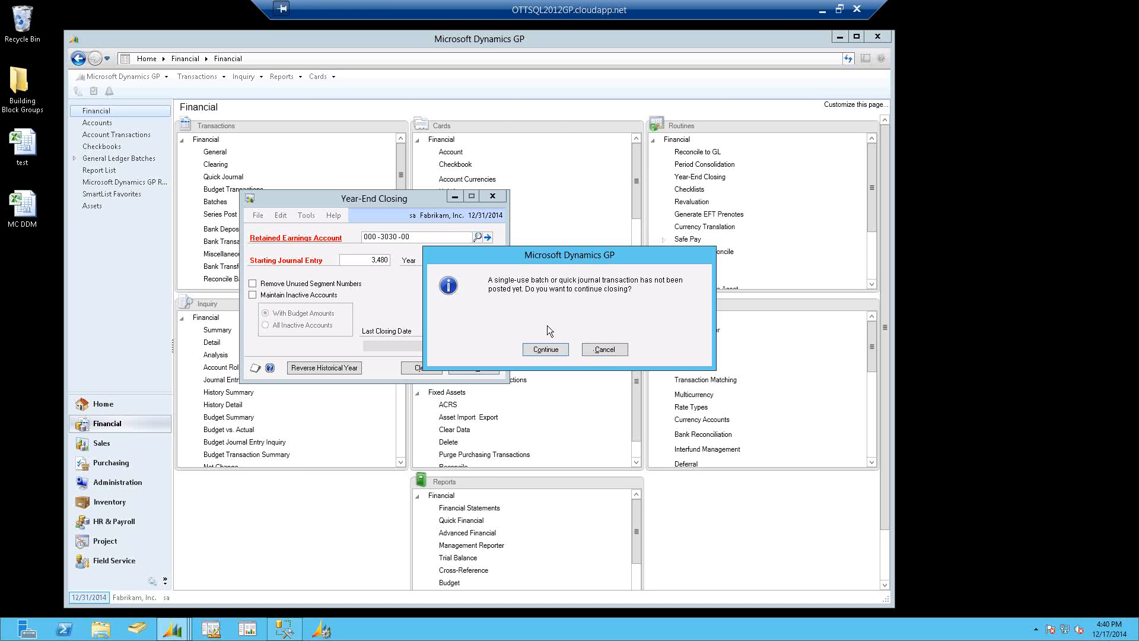
pyautogui.click(545, 349)
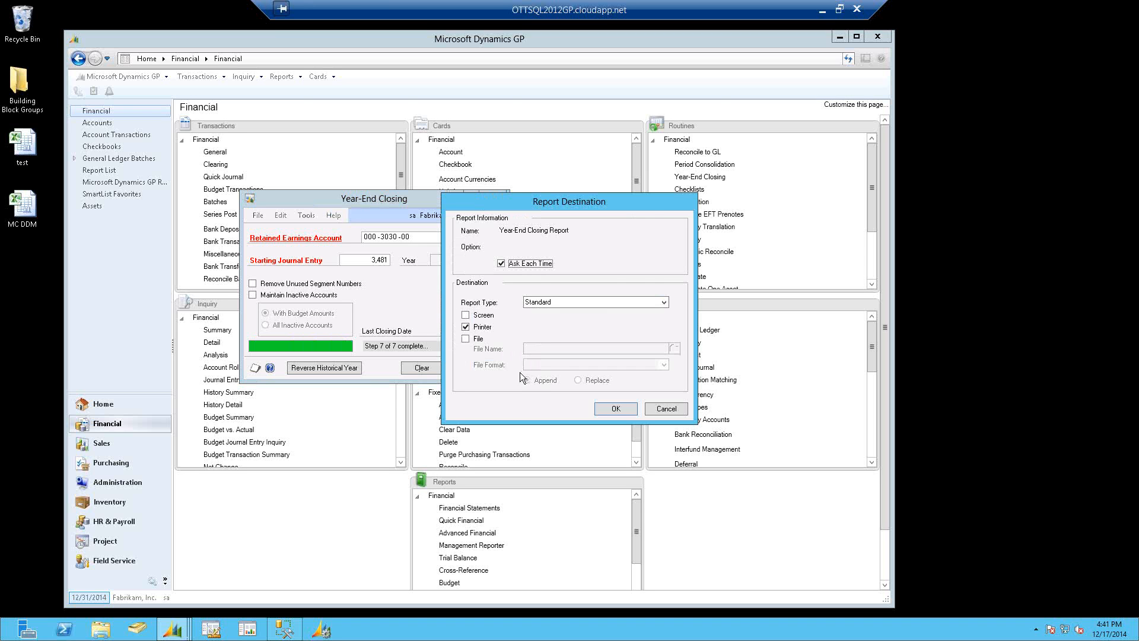
# Output the Year-End Closing Report to the screen only, not the printer.
pyautogui.click(466, 315)
pyautogui.click(466, 328)
pyautogui.click(467, 328)
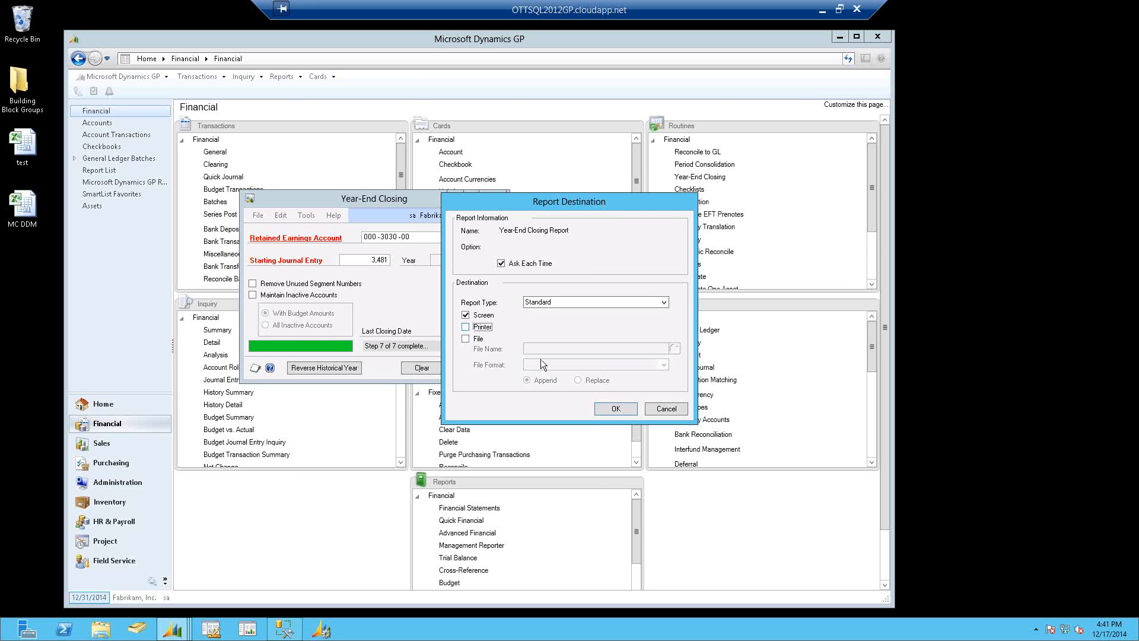
pyautogui.click(616, 408)
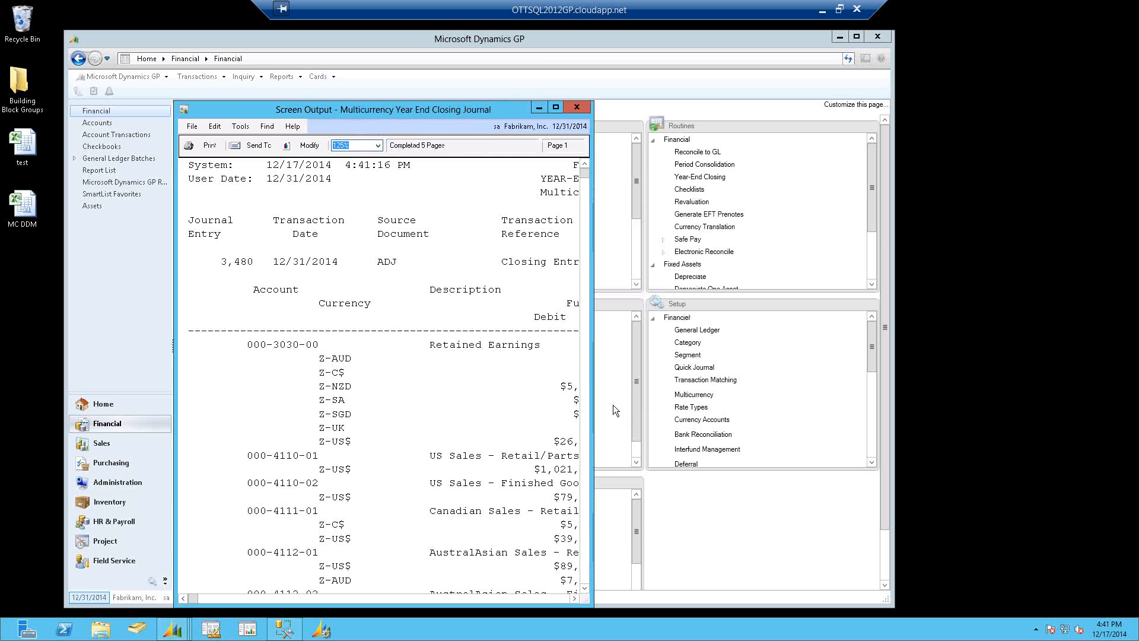
# Widen the closing report to examine the closing entry by account, and close the report and the Year-End Closing window.
pyautogui.moveTo(591, 368); pyautogui.dragTo(972, 366)
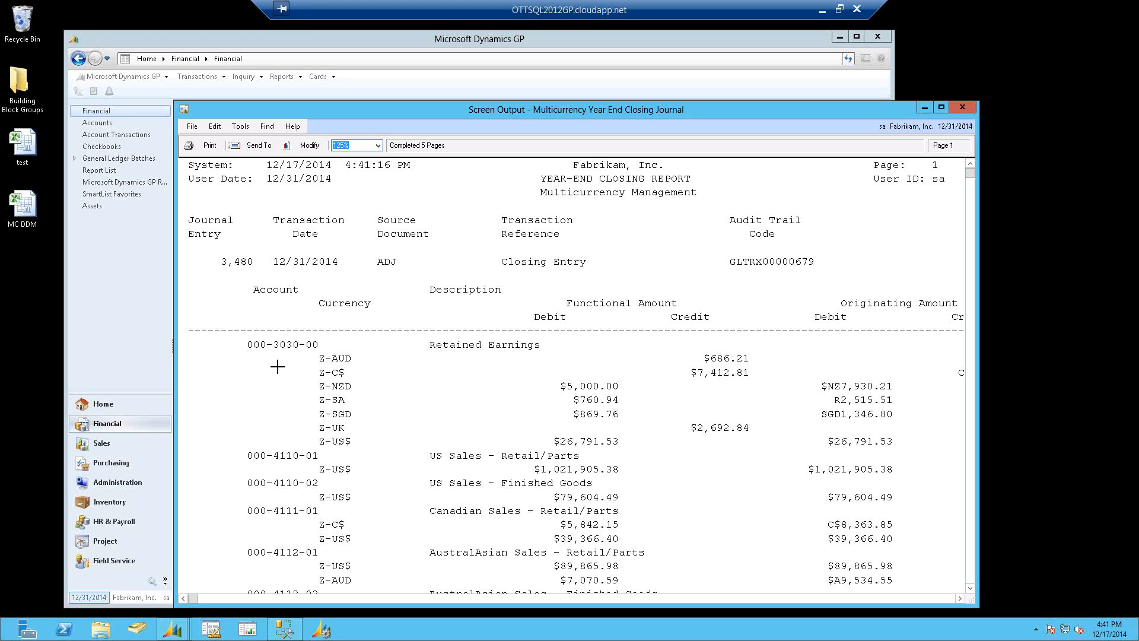
pyautogui.click(962, 108)
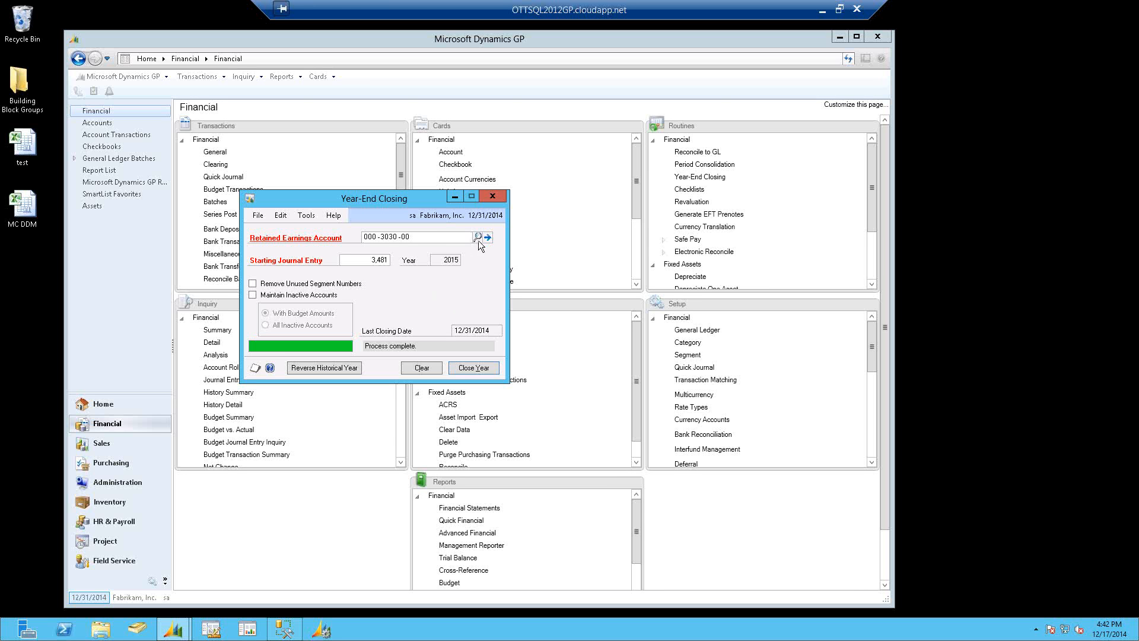
pyautogui.click(492, 197)
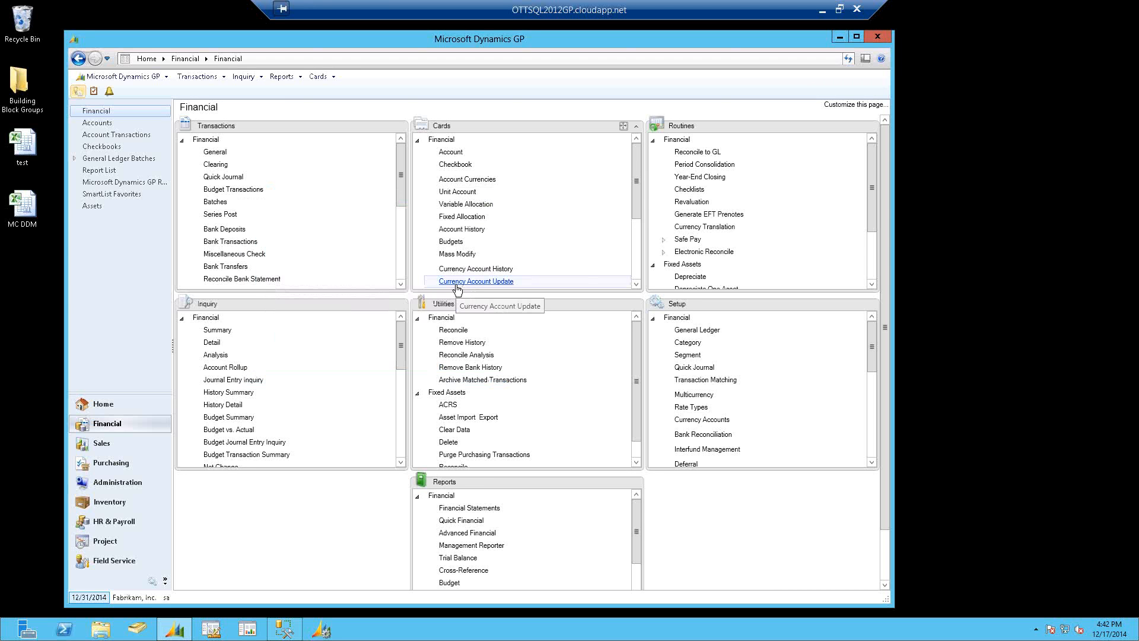